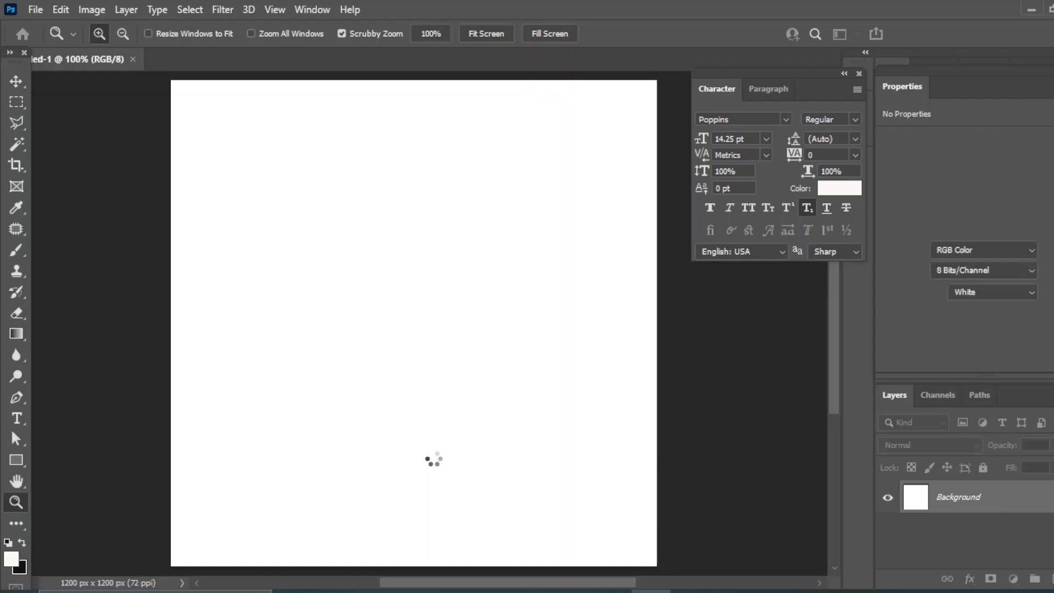
# - Draw an off-white square about 1211 px wide covering the whole canvas as the background
pyautogui.click(16, 81)
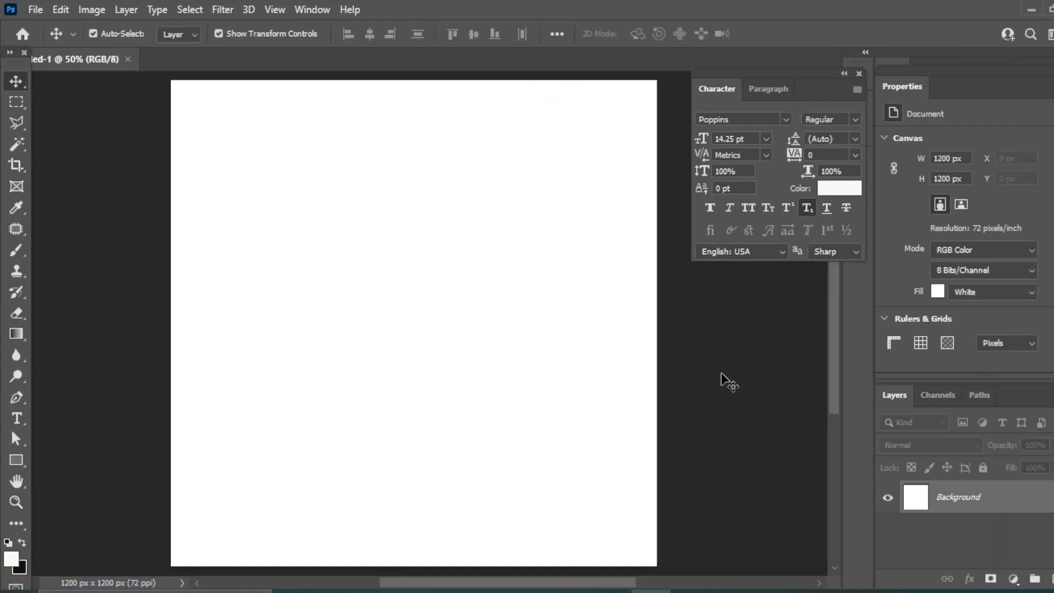
pyautogui.click(21, 459)
pyautogui.click(18, 459)
pyautogui.moveTo(26, 458); pyautogui.dragTo(91, 464)
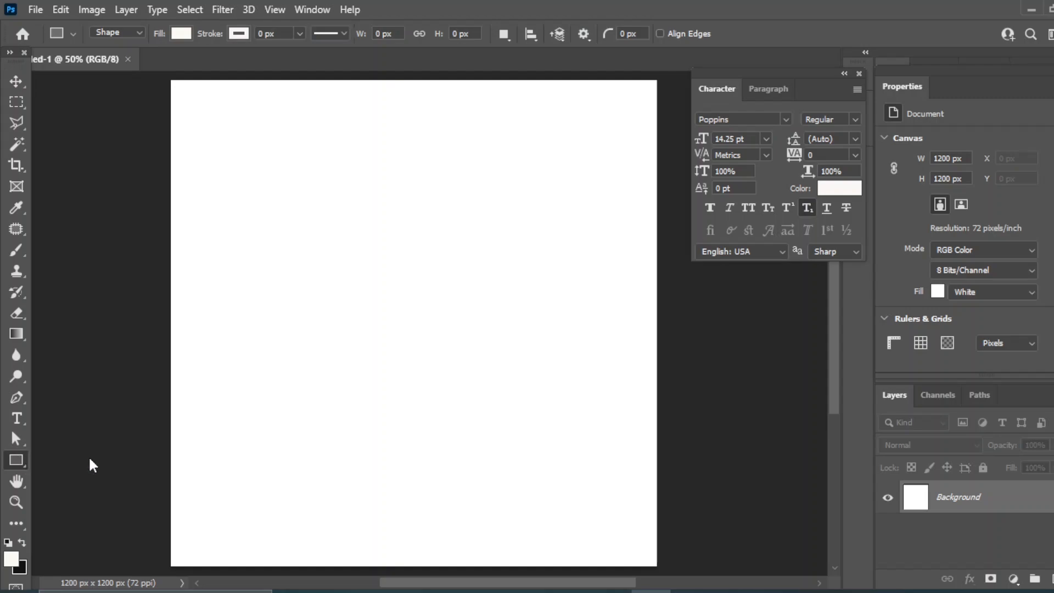
pyautogui.moveTo(171, 79); pyautogui.dragTo(661, 567)
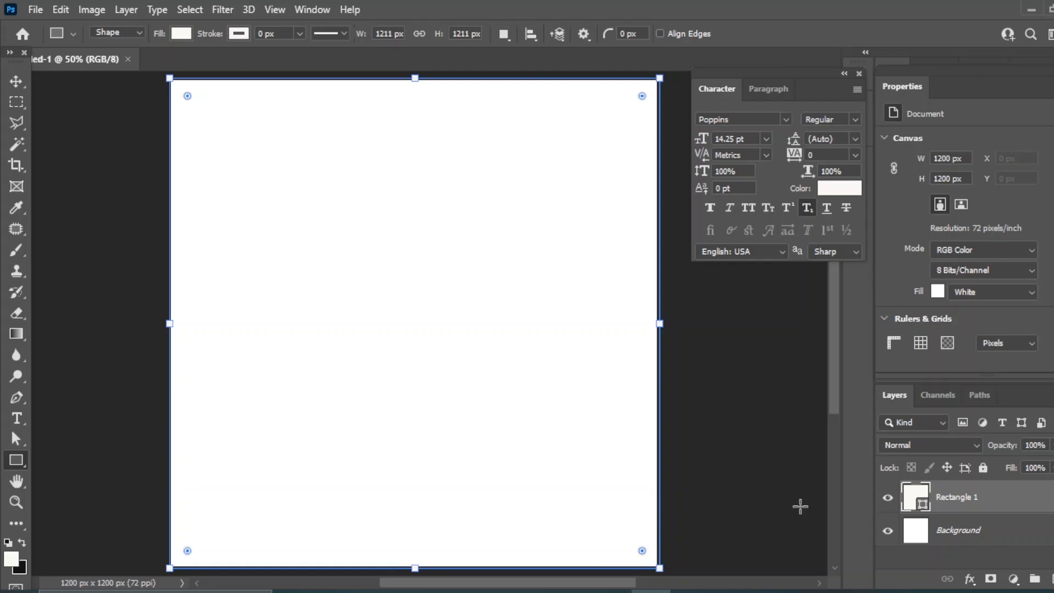
pyautogui.click(16, 81)
pyautogui.click(736, 349)
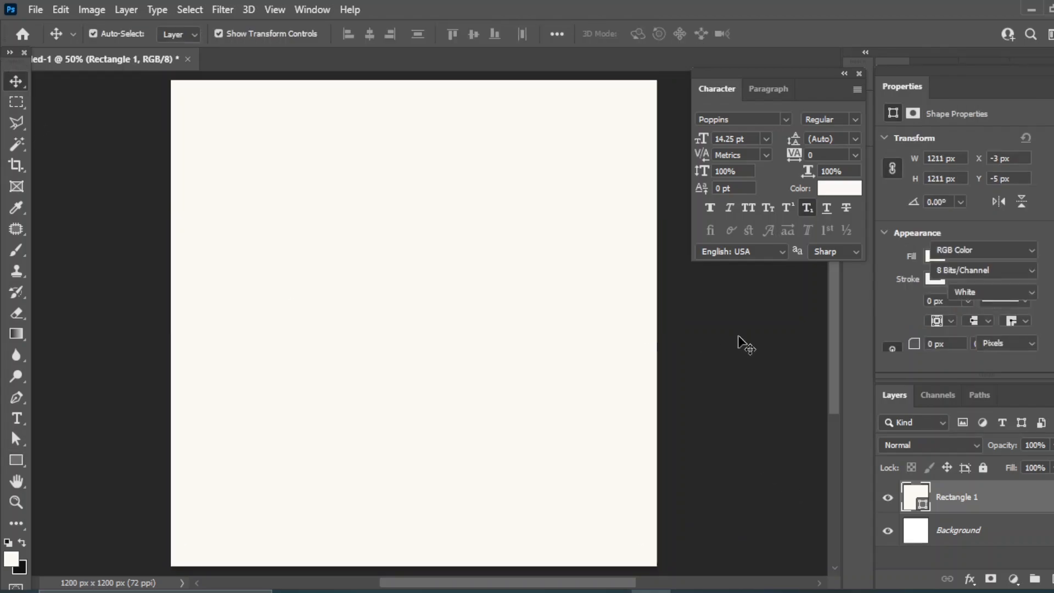
# - Set the foreground color to a light yellow-orange
pyautogui.click(15, 565)
pyautogui.click(684, 314)
pyautogui.click(697, 297)
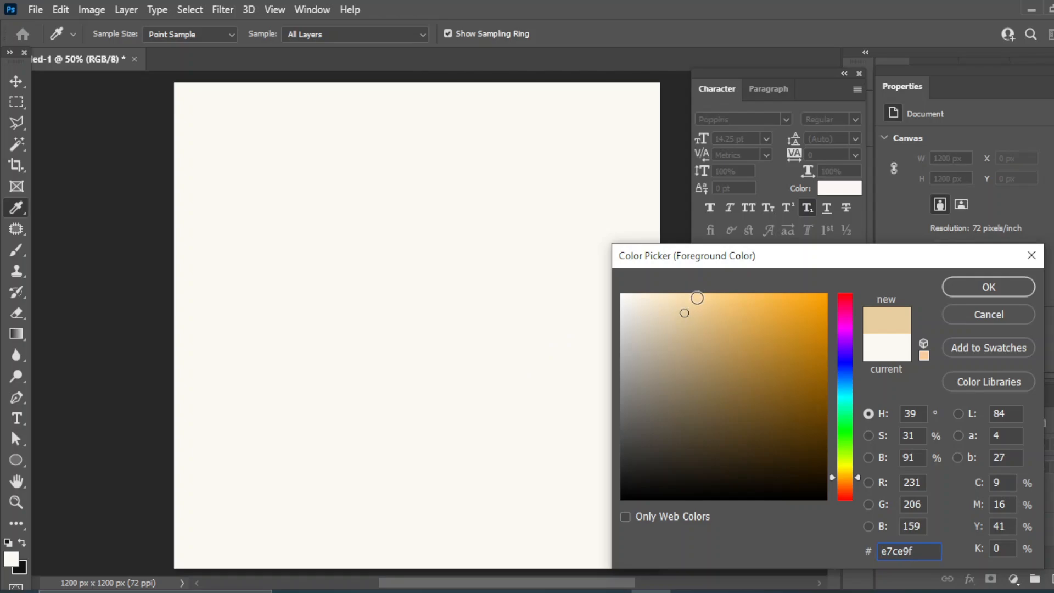
pyautogui.click(989, 287)
# - Draw a circle with the Ellipse tool and enlarge it to about 814 px across in the canvas's upper middle
pyautogui.click(16, 460)
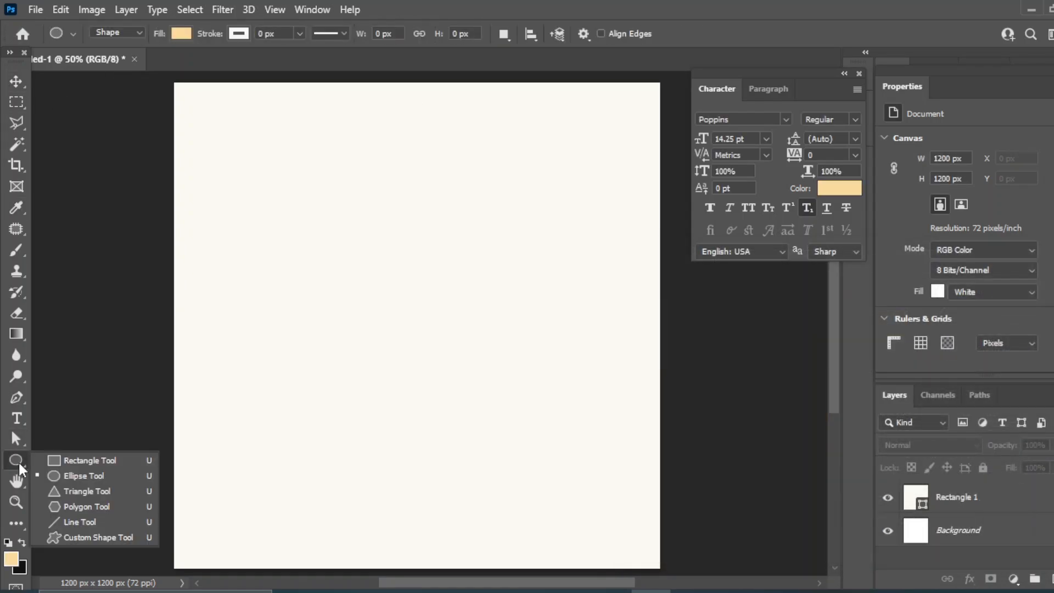
pyautogui.click(74, 476)
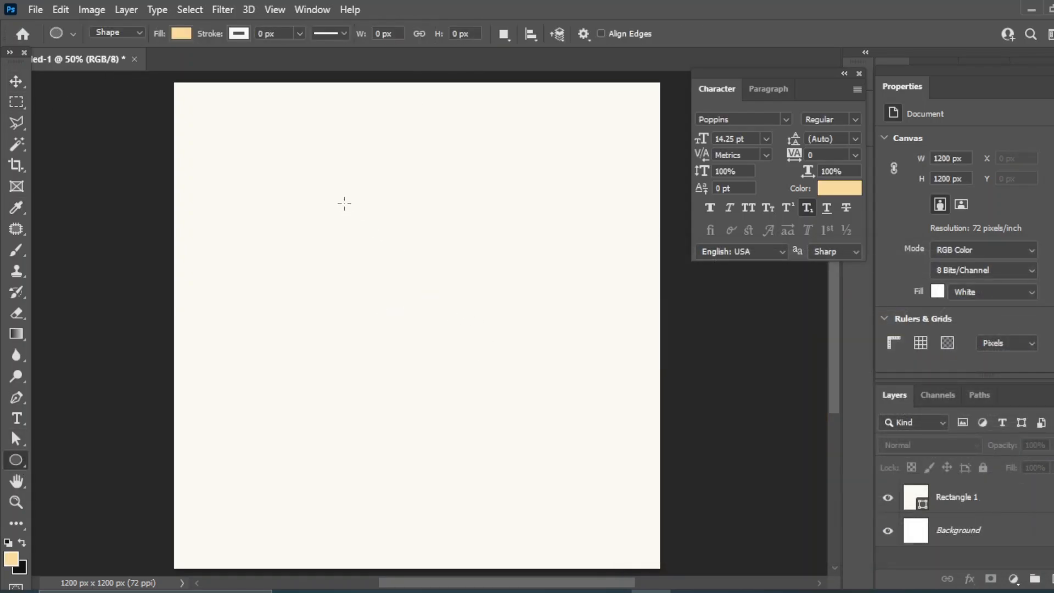
pyautogui.moveTo(344, 204); pyautogui.dragTo(576, 500)
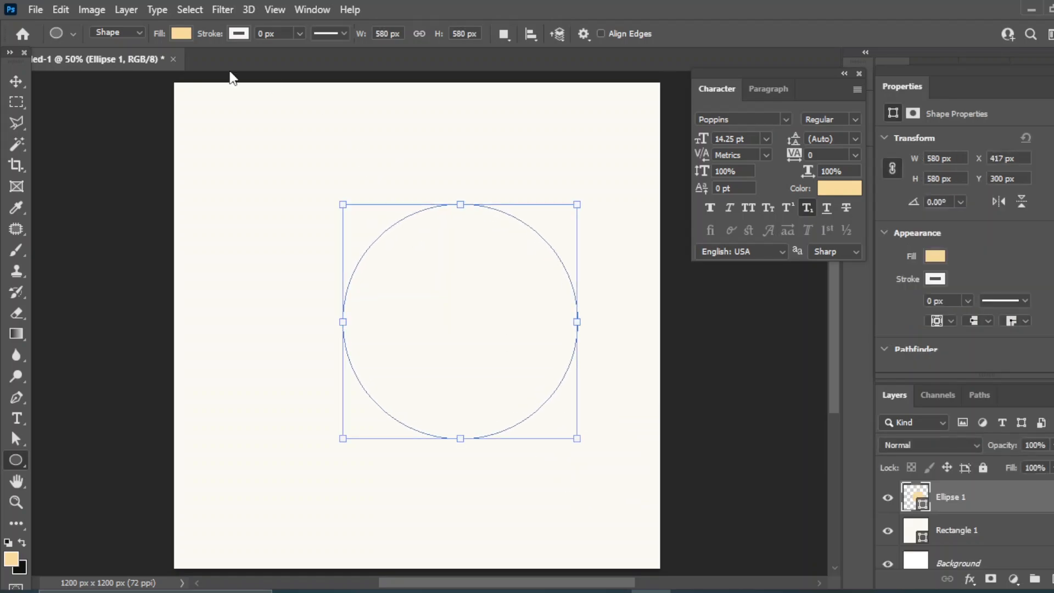
pyautogui.press('v')
pyautogui.moveTo(581, 204); pyautogui.dragTo(593, 177)
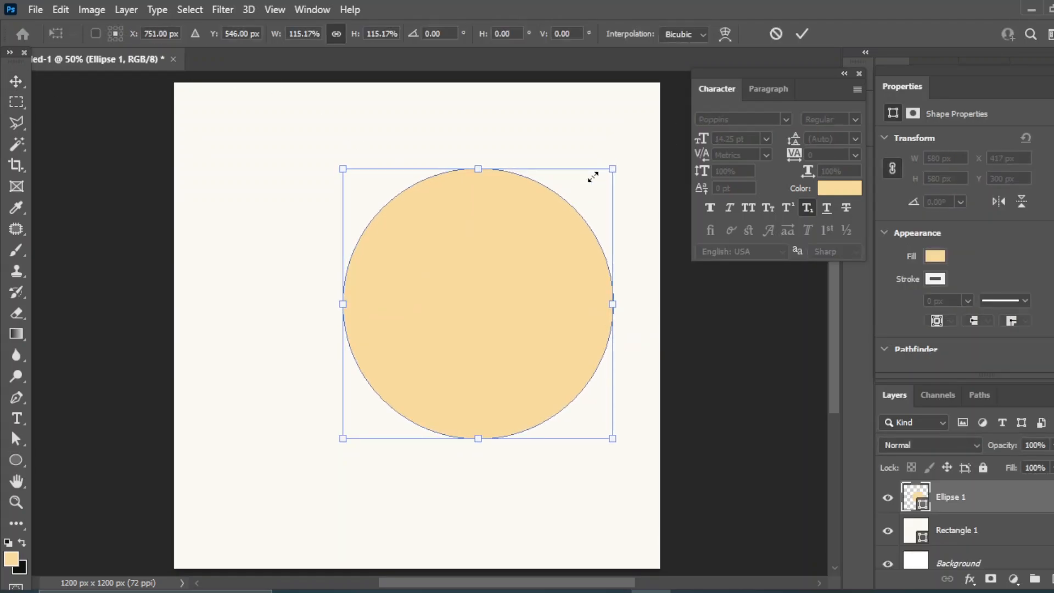
pyautogui.moveTo(500, 312); pyautogui.dragTo(427, 315)
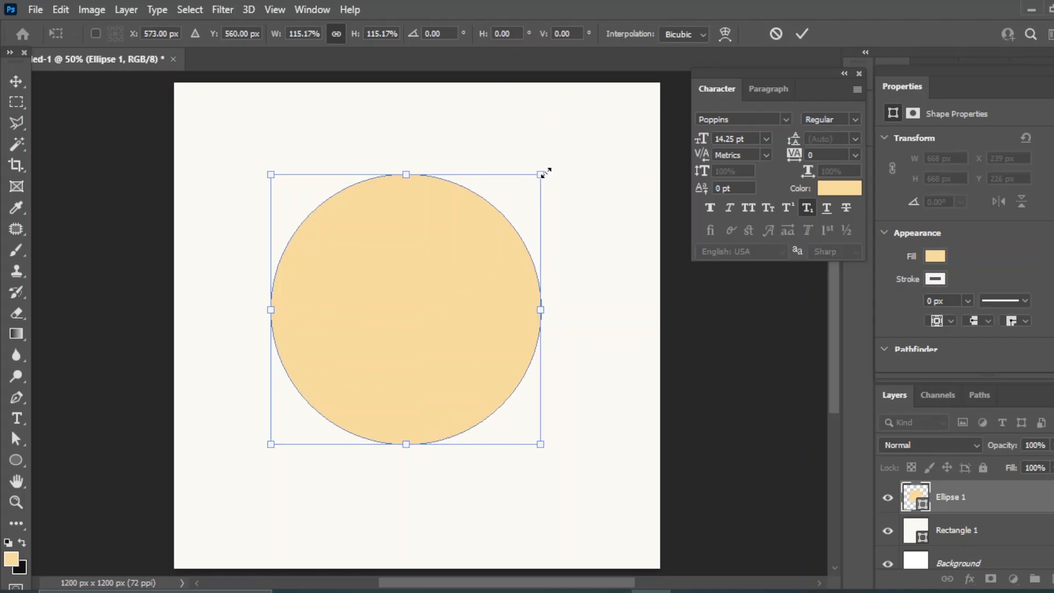
pyautogui.moveTo(545, 171); pyautogui.dragTo(600, 115)
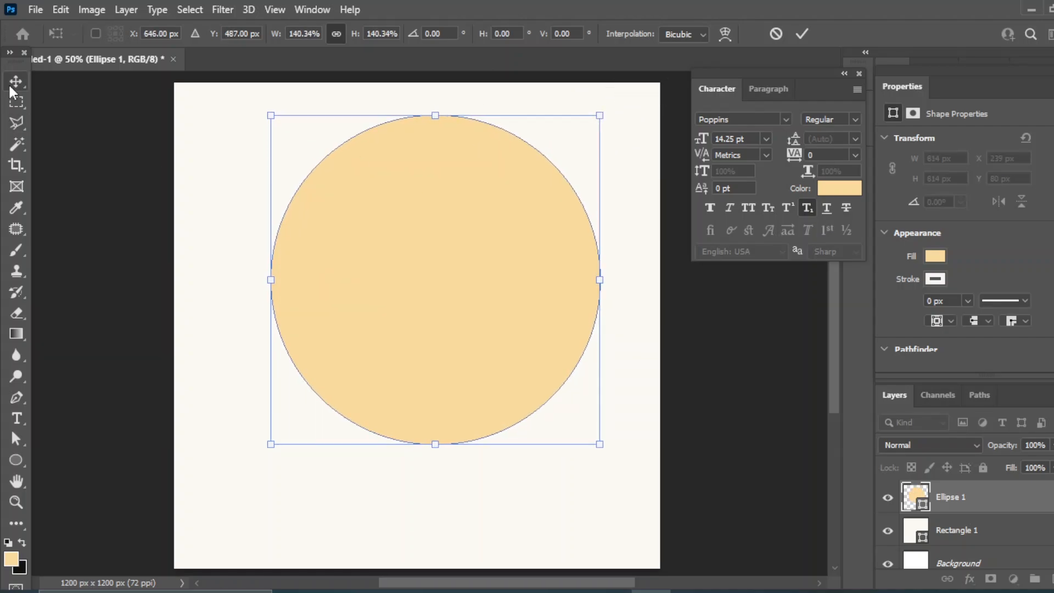
pyautogui.click(11, 87)
# - Duplicate the circle as a smaller copy of about 742 × 714 px, centered horizontally and vertically on the original
pyautogui.moveTo(1016, 510); pyautogui.dragTo(1052, 580)
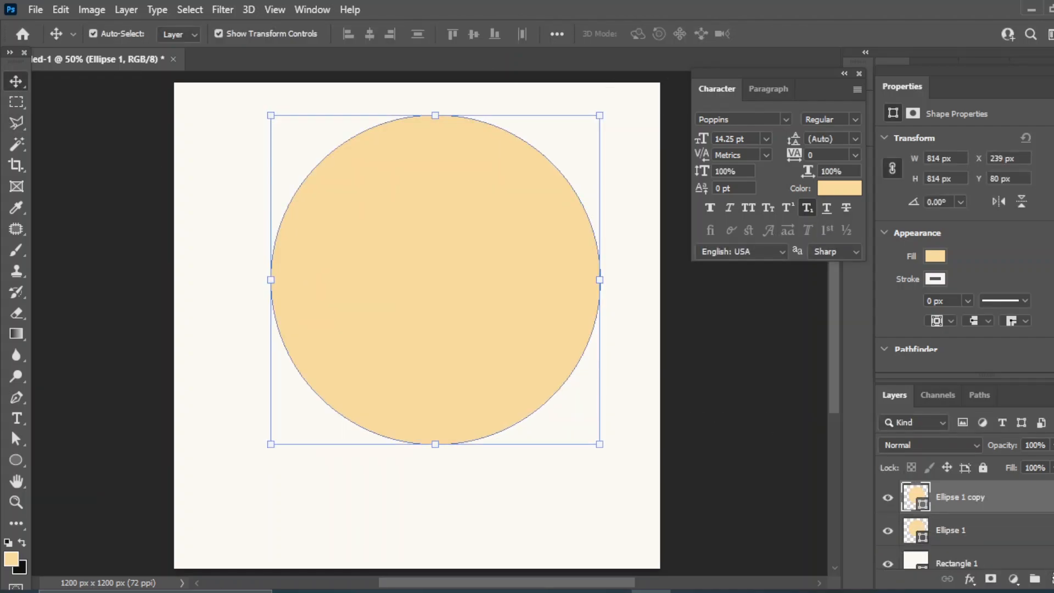
pyautogui.moveTo(269, 445); pyautogui.dragTo(299, 404)
pyautogui.keyDown('shift'); pyautogui.click(937, 520); pyautogui.keyUp('shift')
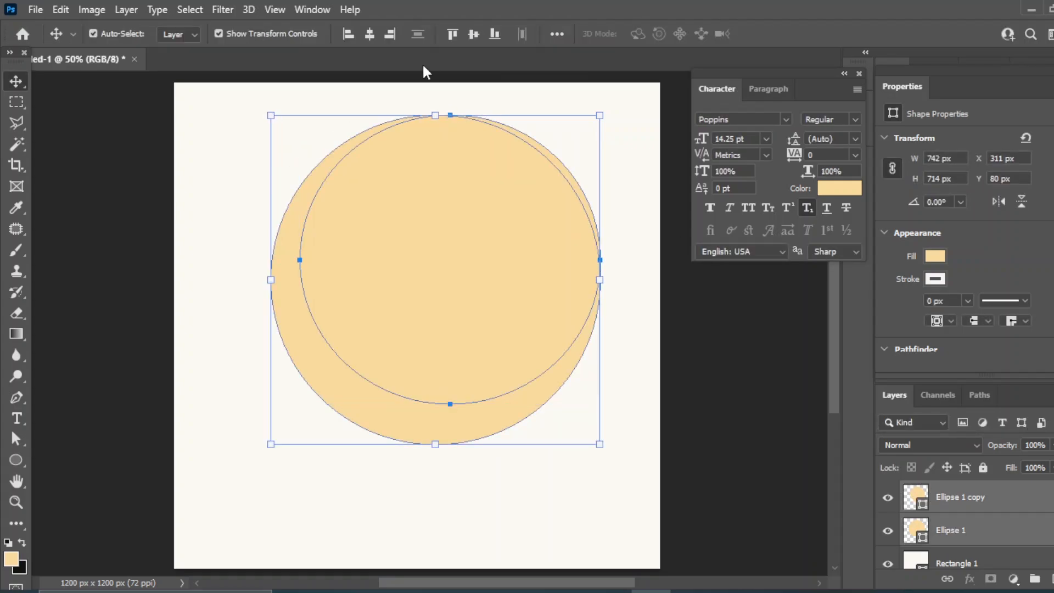
pyautogui.click(369, 34)
pyautogui.click(473, 34)
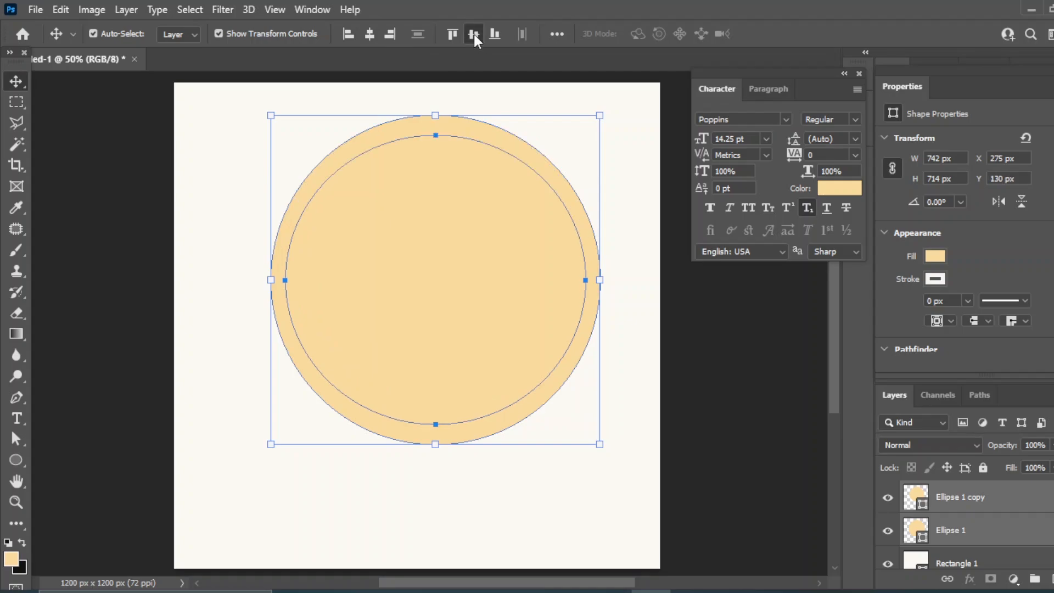
pyautogui.click(767, 414)
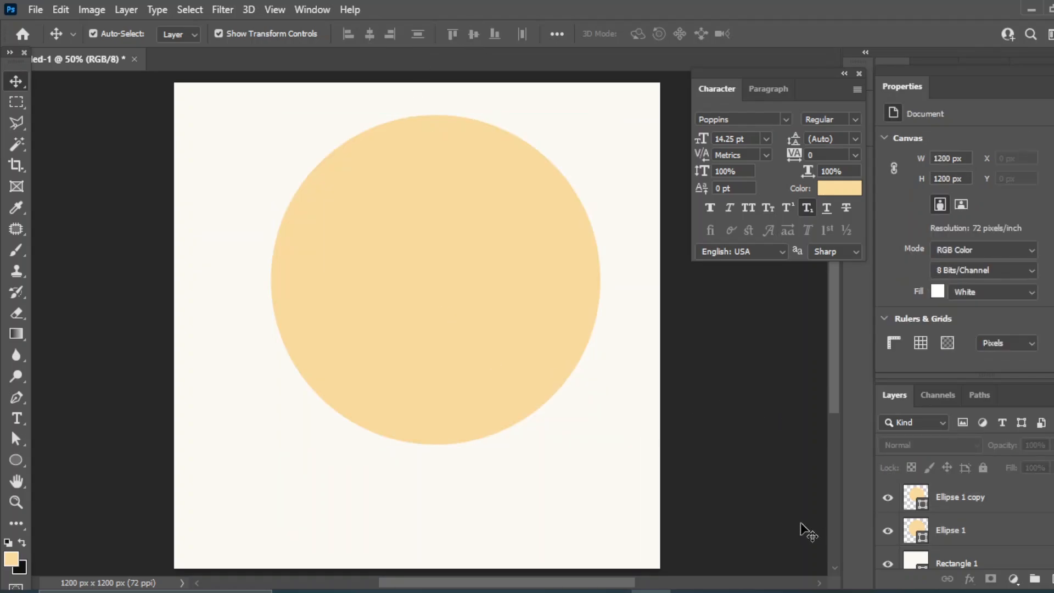
# - Place the girl- photo from the folder into the document and scale it to about 58.20% over the circles
pyautogui.moveTo(611, 591)
pyautogui.moveTo(566, 590)
pyautogui.click(578, 555)
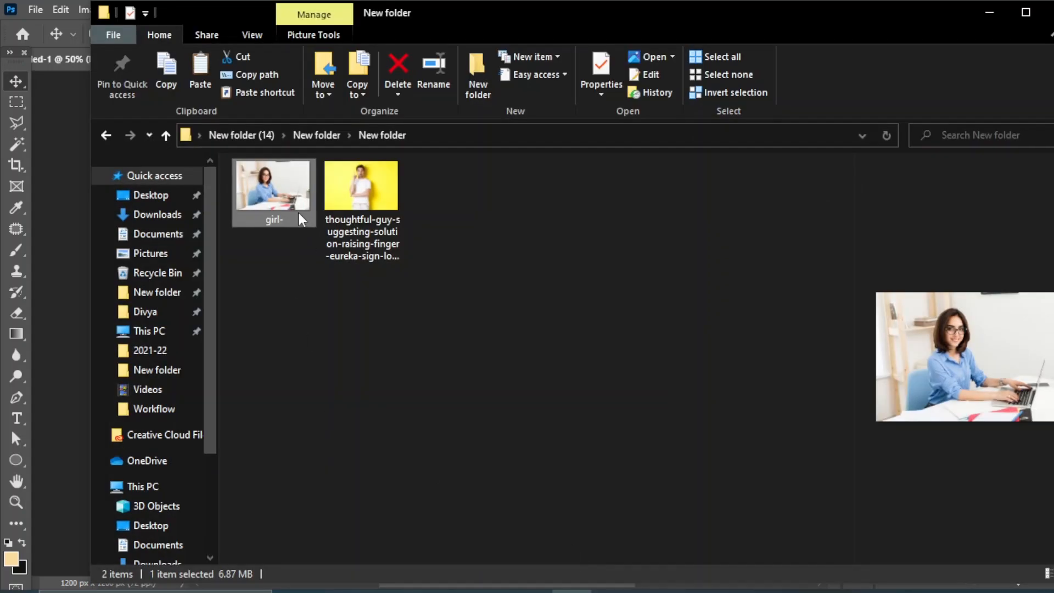
pyautogui.moveTo(273, 186); pyautogui.dragTo(423, 317)
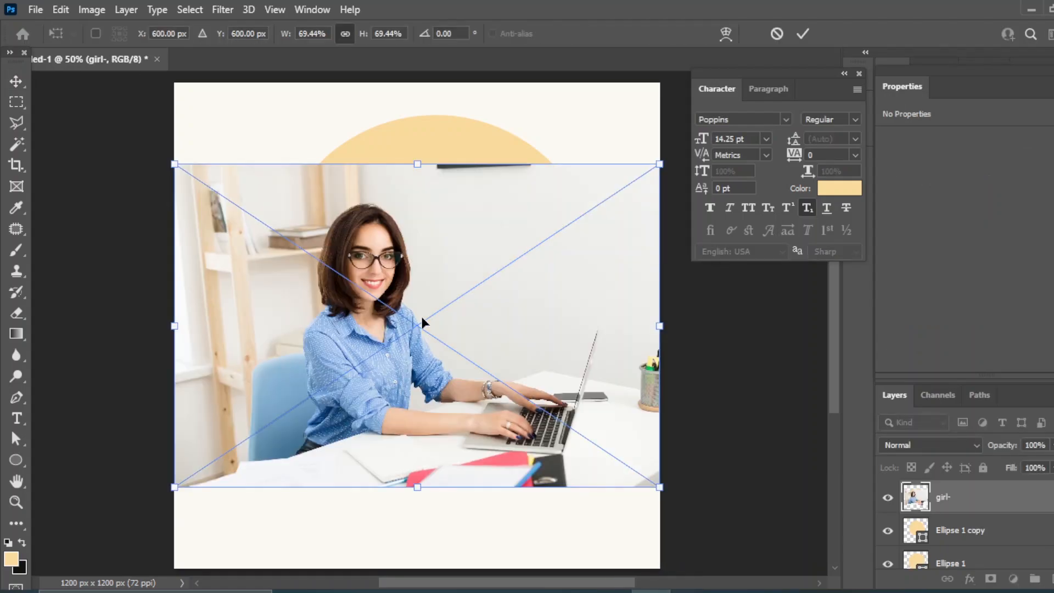
pyautogui.moveTo(174, 487); pyautogui.dragTo(253, 434)
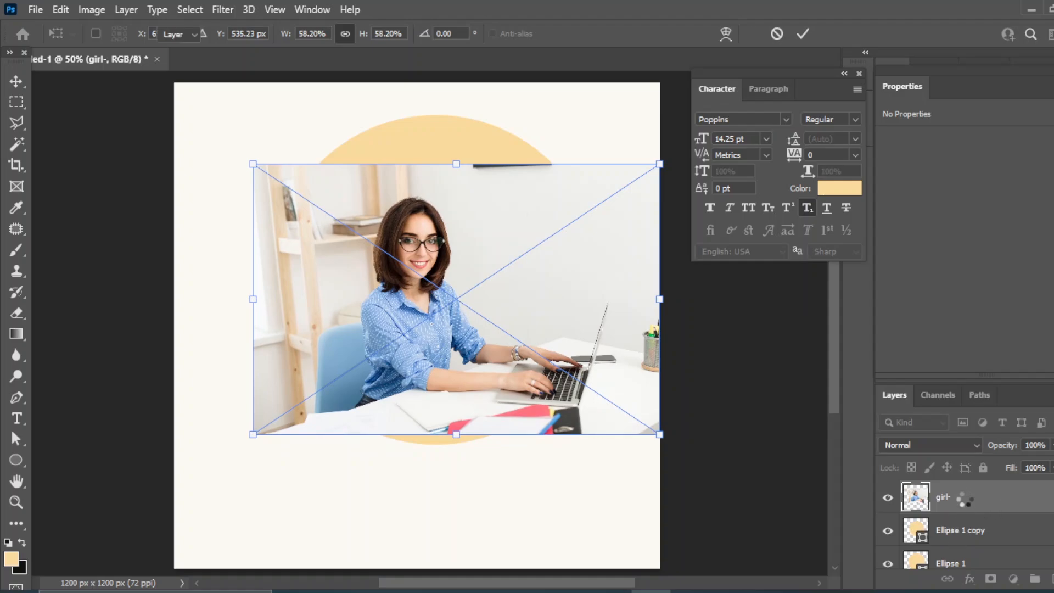
pyautogui.press('Return')
# - Clip the photo to the smaller circle, scale it to about 63.89% and shift it to fill the circle
pyautogui.rightClick(967, 508)
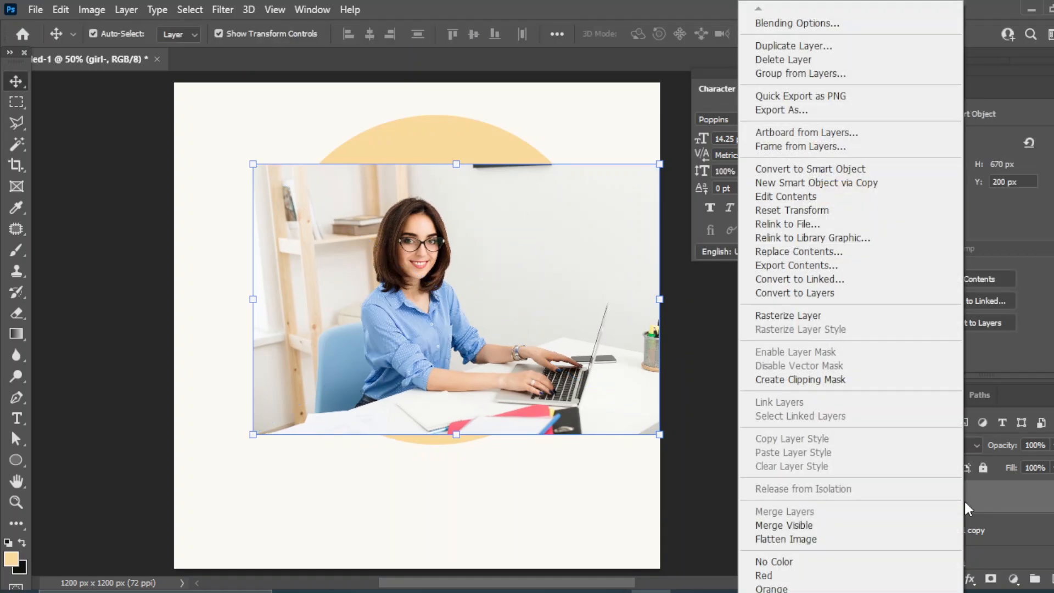
pyautogui.click(809, 379)
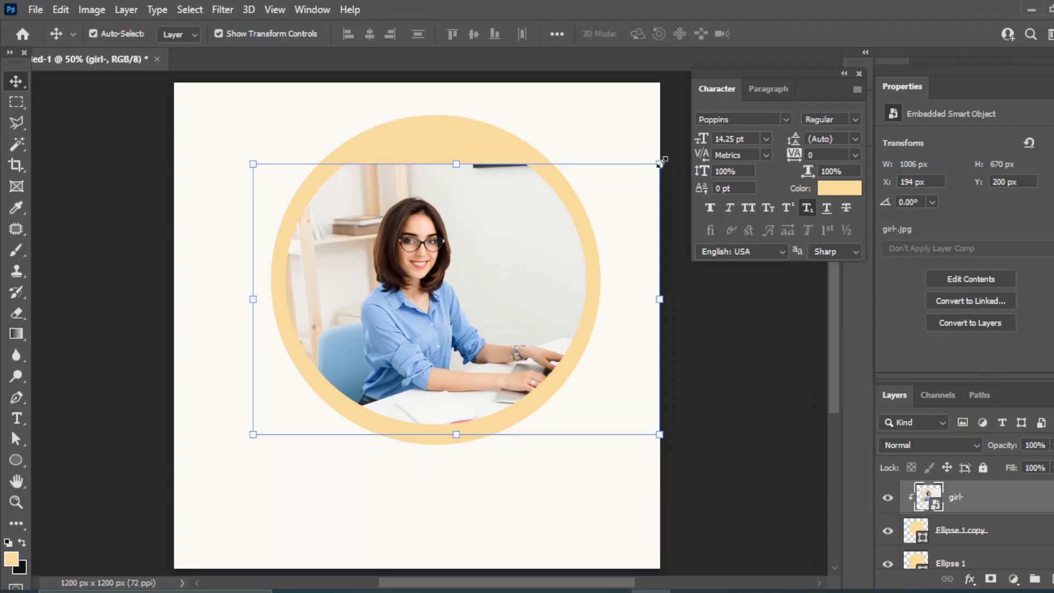
pyautogui.moveTo(661, 163); pyautogui.dragTo(699, 137)
pyautogui.moveTo(509, 285); pyautogui.dragTo(443, 275)
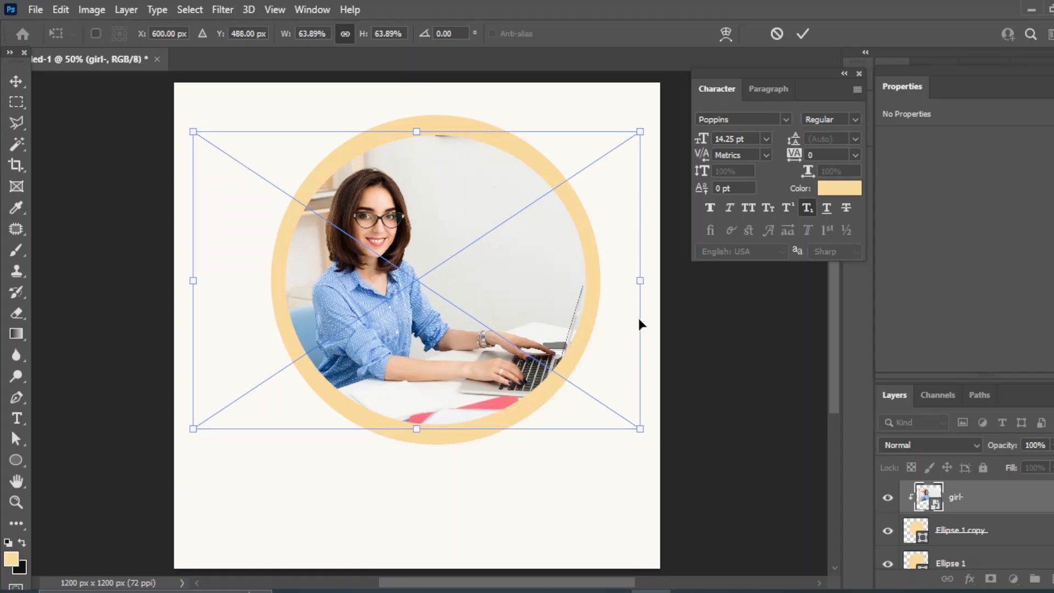
pyautogui.press('Return')
# - Enlarge the photo and both circles together so the outer circle is about 1057 px wide, running off the canvas's upper-right corner
pyautogui.click(958, 499)
pyautogui.keyDown('shift'); pyautogui.click(949, 560); pyautogui.keyUp('shift')
pyautogui.moveTo(393, 304); pyautogui.dragTo(412, 199)
pyautogui.press('space')
pyautogui.moveTo(445, 243); pyautogui.dragTo(430, 353)
pyautogui.moveTo(403, 283); pyautogui.dragTo(450, 288)
pyautogui.moveTo(195, 452); pyautogui.dragTo(138, 490)
pyautogui.moveTo(374, 331); pyautogui.dragTo(420, 308)
pyautogui.moveTo(183, 464); pyautogui.dragTo(134, 504)
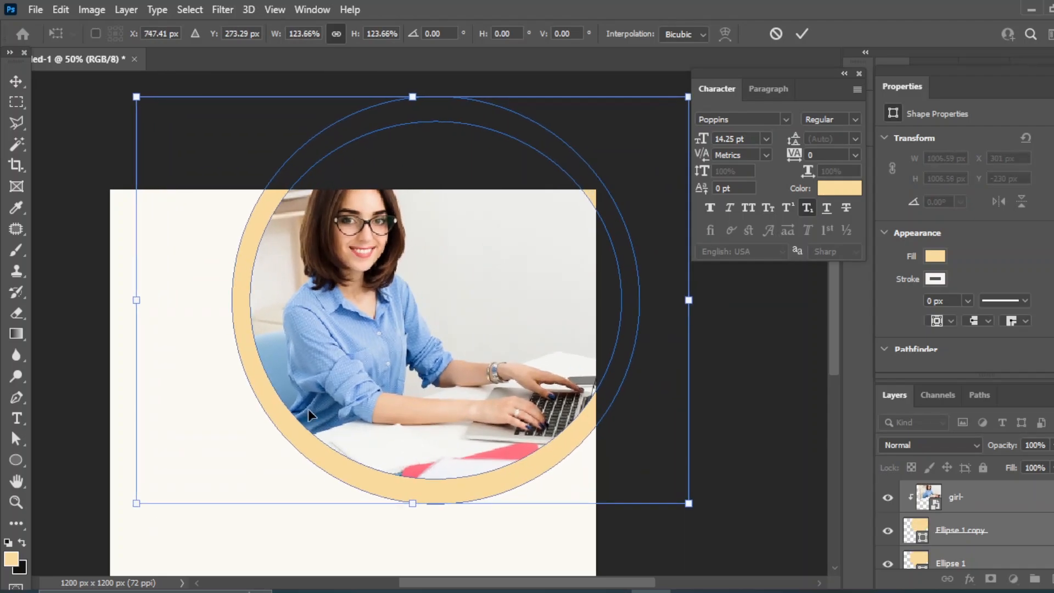
pyautogui.moveTo(393, 308)
pyautogui.mouseDown()
pyautogui.moveTo(384, 339)
pyautogui.moveTo(410, 313)
pyautogui.mouseUp()
pyautogui.moveTo(151, 512); pyautogui.dragTo(143, 514)
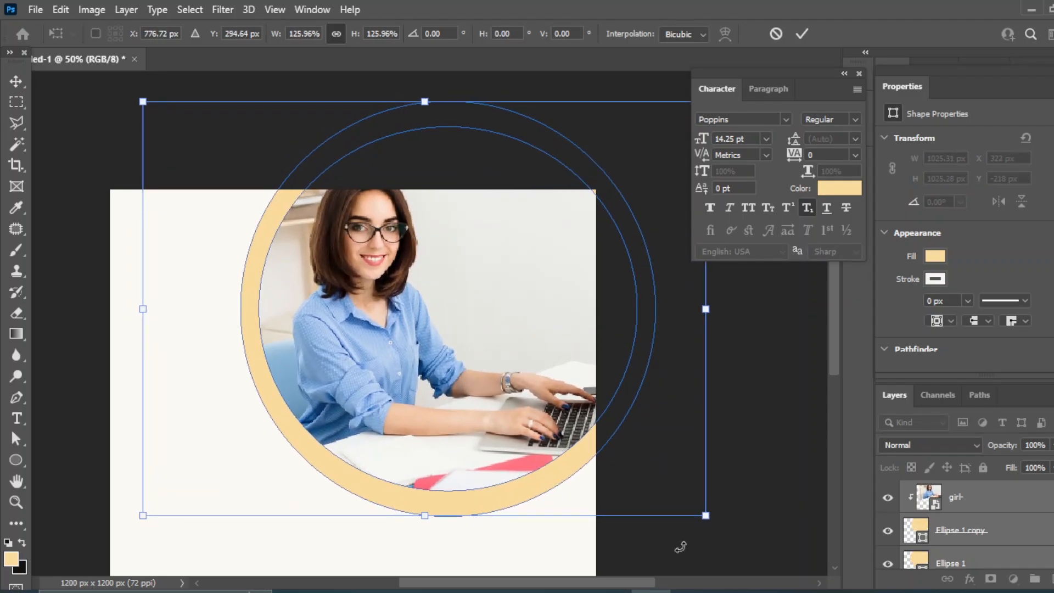
pyautogui.moveTo(707, 516); pyautogui.dragTo(738, 516)
pyautogui.press('Return')
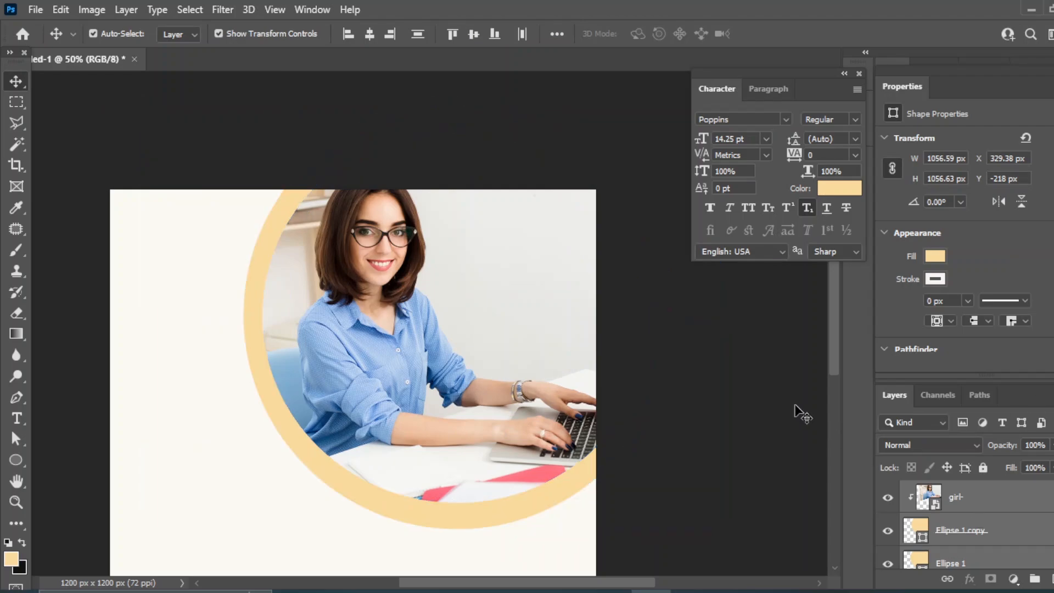
# - Scale the clipped photo down to about 68.69% and nudge it about 90 px right inside the circle
pyautogui.click(979, 496)
pyautogui.moveTo(662, 288); pyautogui.dragTo(611, 311)
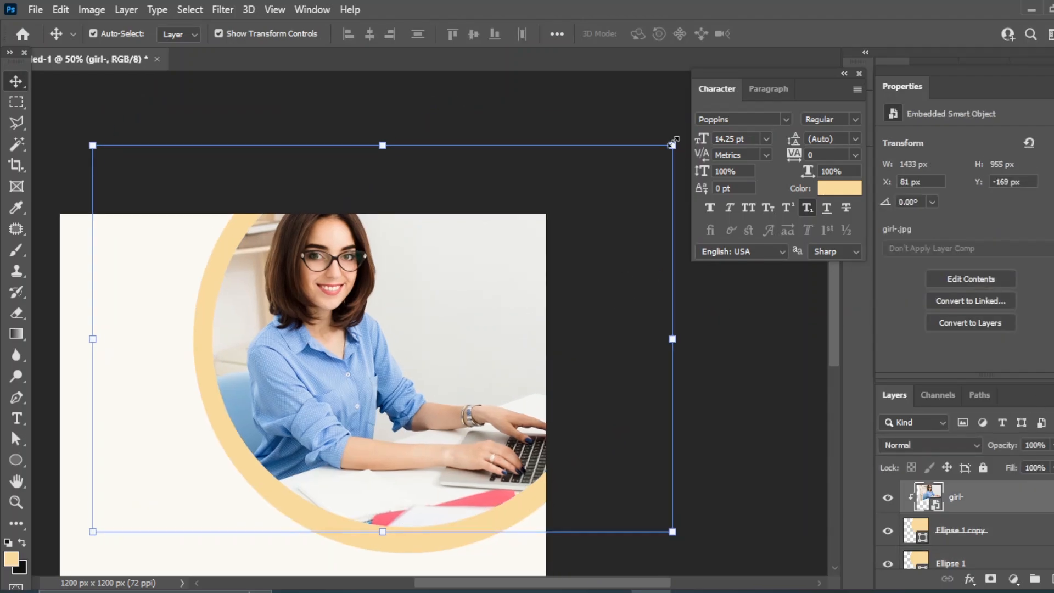
pyautogui.moveTo(670, 141); pyautogui.dragTo(584, 226)
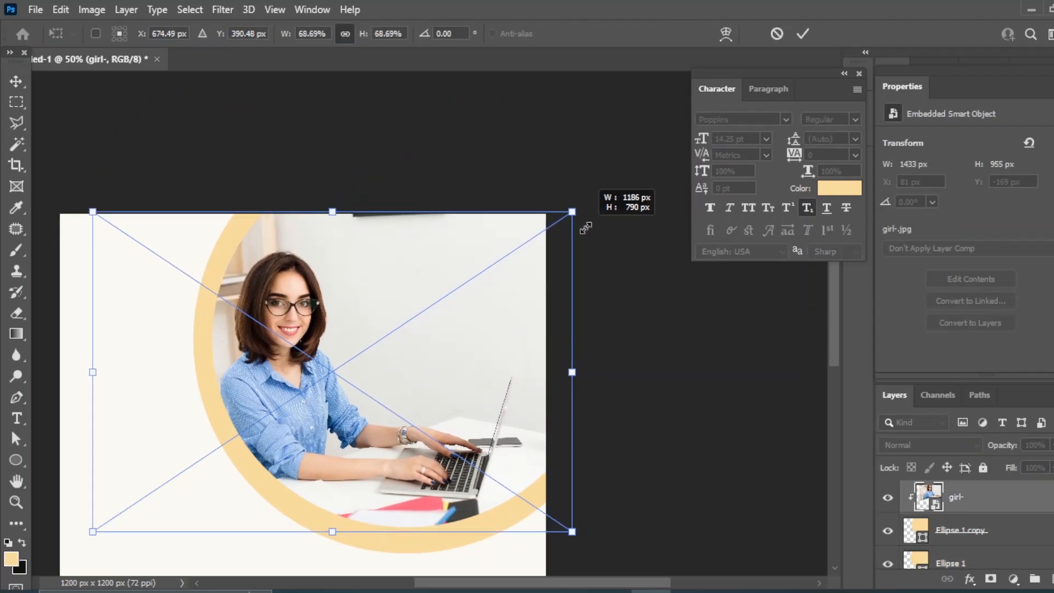
pyautogui.hotkey('shift', 'Right')
pyautogui.hotkey('shift', 'Right')
pyautogui.hotkey('shift', 'Right')
pyautogui.hotkey('shift', 'Right')
pyautogui.hotkey('shift', 'Right')
pyautogui.hotkey('shift', 'Right')
pyautogui.hotkey('shift', 'Right')
pyautogui.hotkey('shift', 'Right')
pyautogui.hotkey('shift', 'Right')
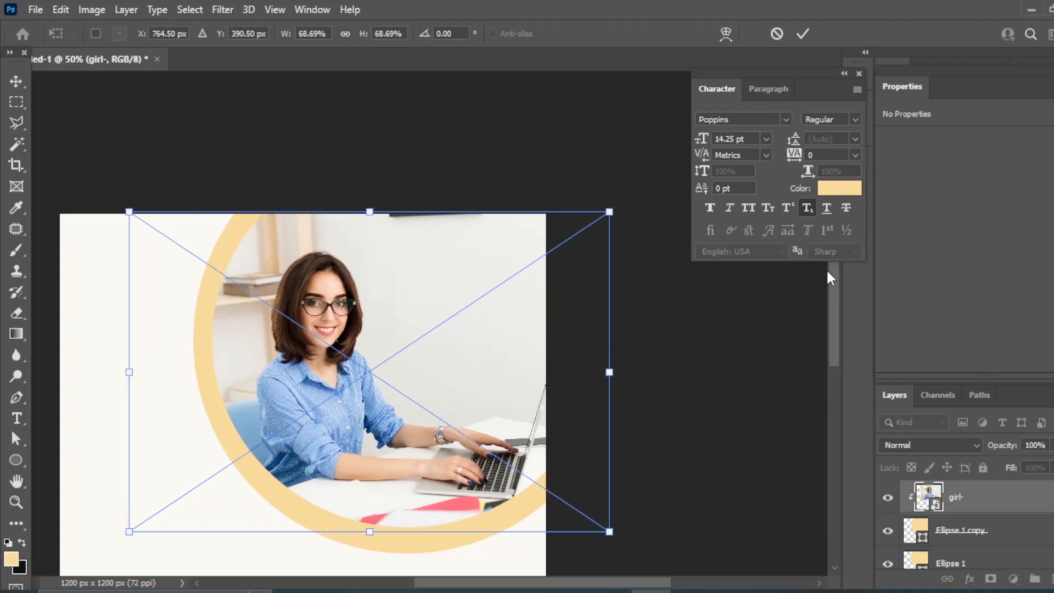
pyautogui.click(793, 337)
# - Give the outer circle a linear gradient fill and set its black color stop to 043e7d
pyautogui.click(947, 551)
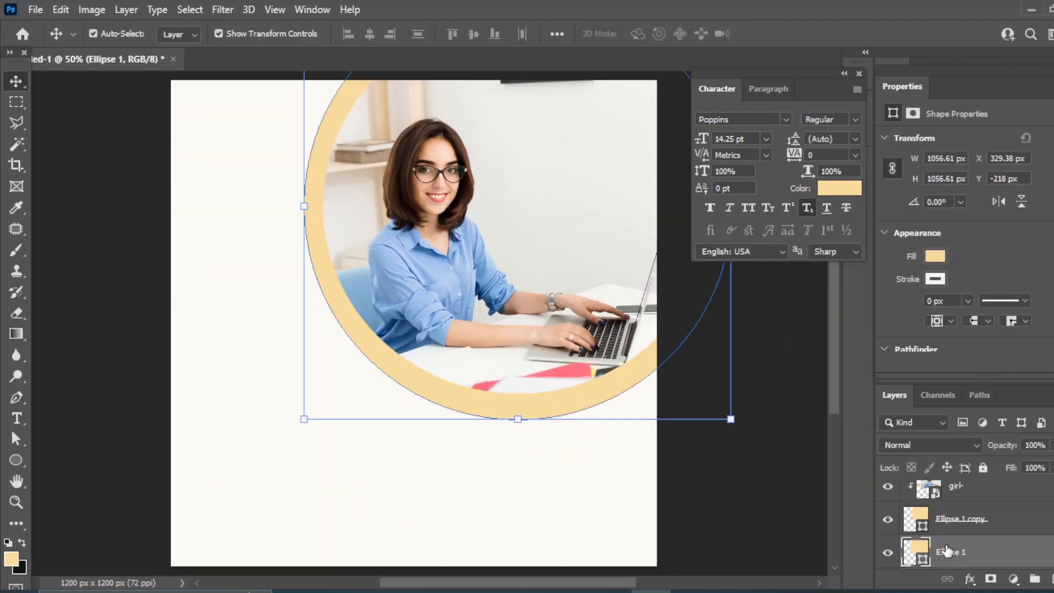
pyautogui.click(936, 255)
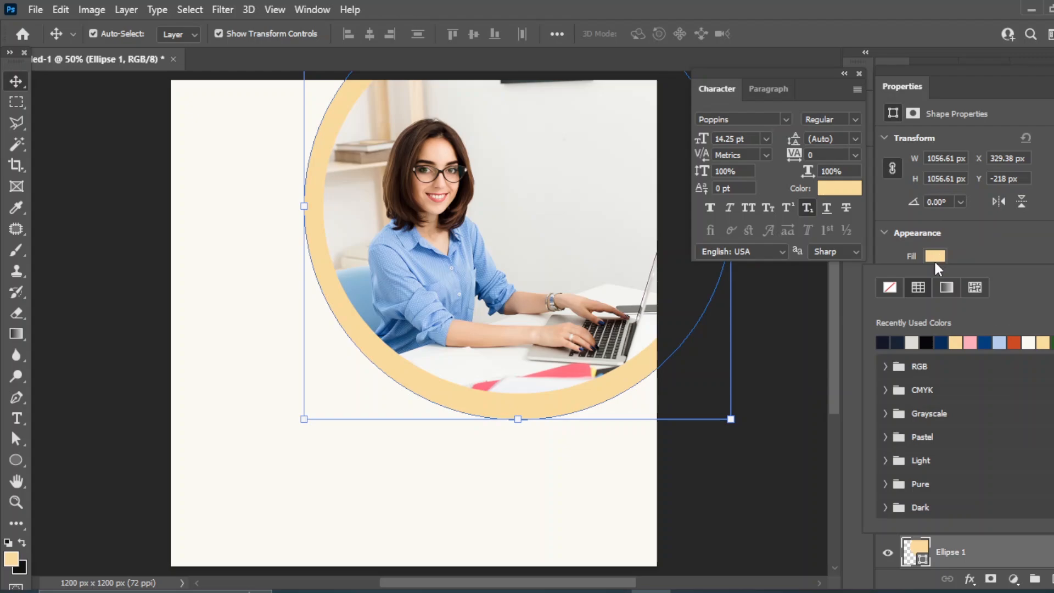
pyautogui.click(946, 286)
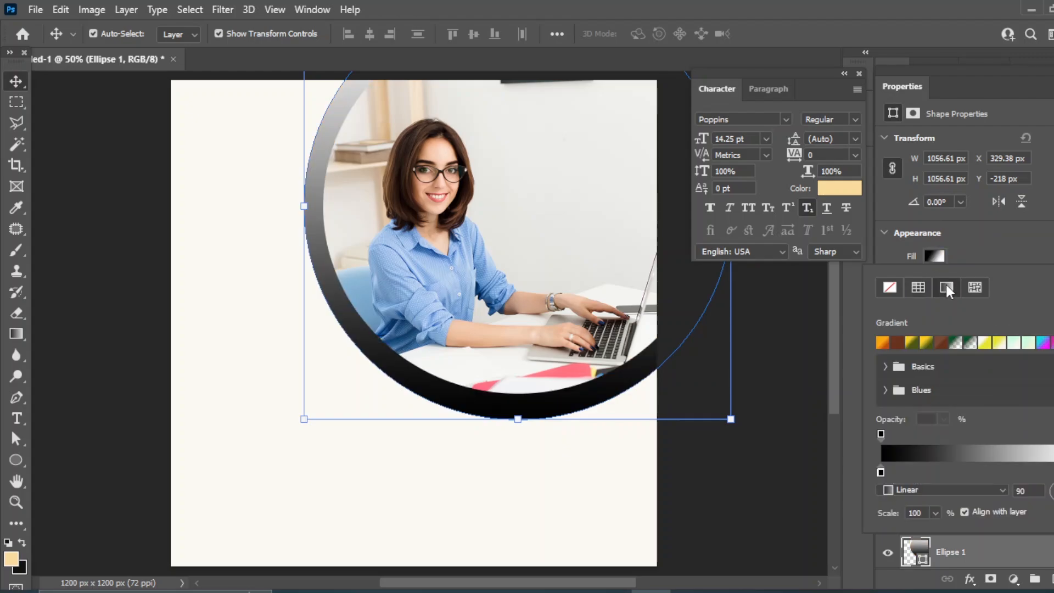
pyautogui.click(881, 472)
pyautogui.doubleClick(880, 471)
pyautogui.moveTo(755, 258); pyautogui.dragTo(847, 265)
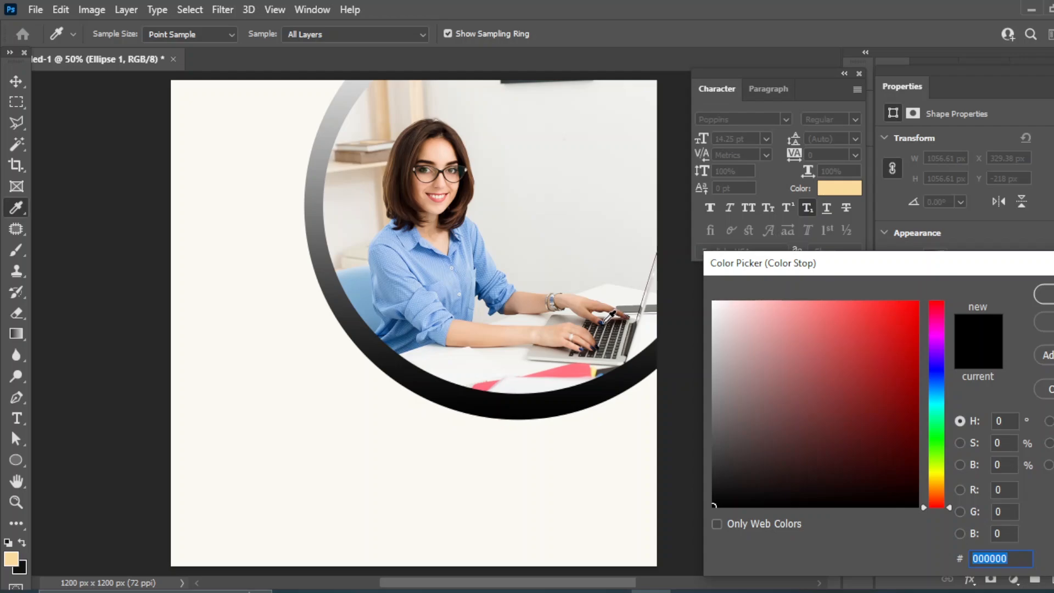
pyautogui.write('043e7d')
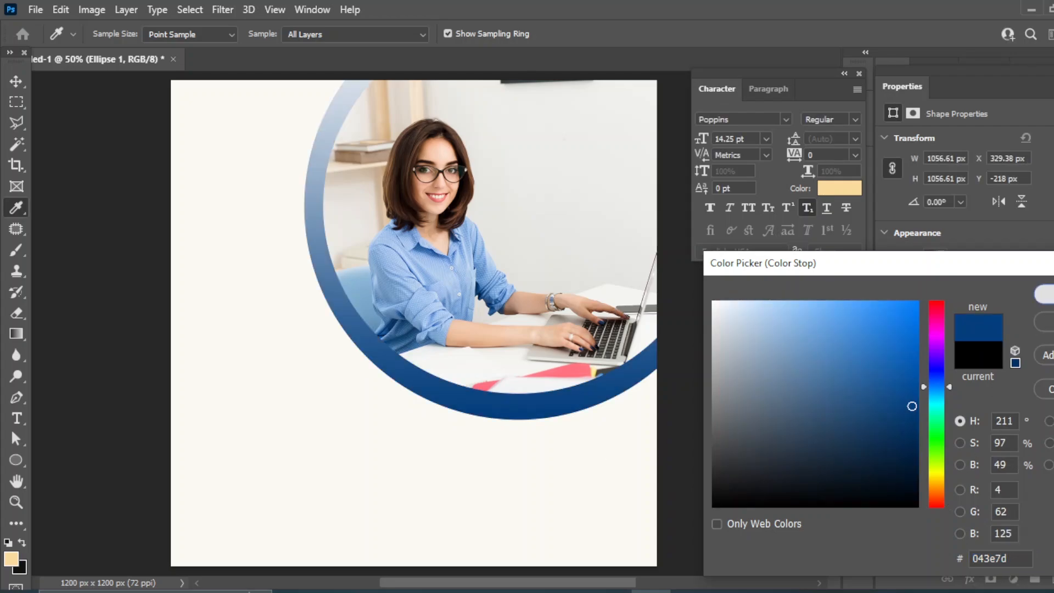
pyautogui.press('Return')
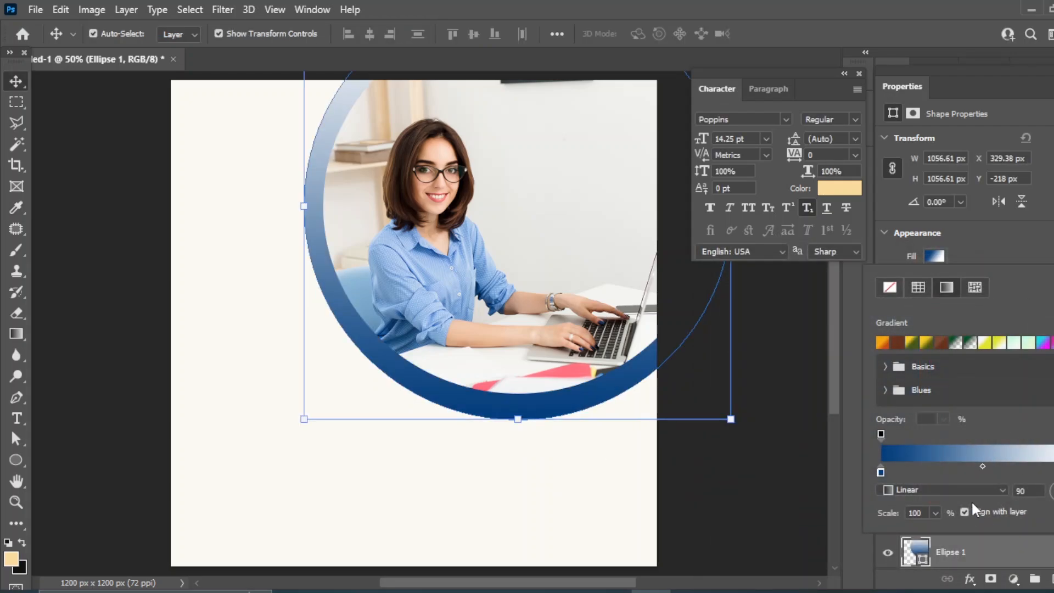
pyautogui.click(888, 491)
pyautogui.click(887, 490)
pyautogui.click(887, 490)
pyautogui.click(888, 491)
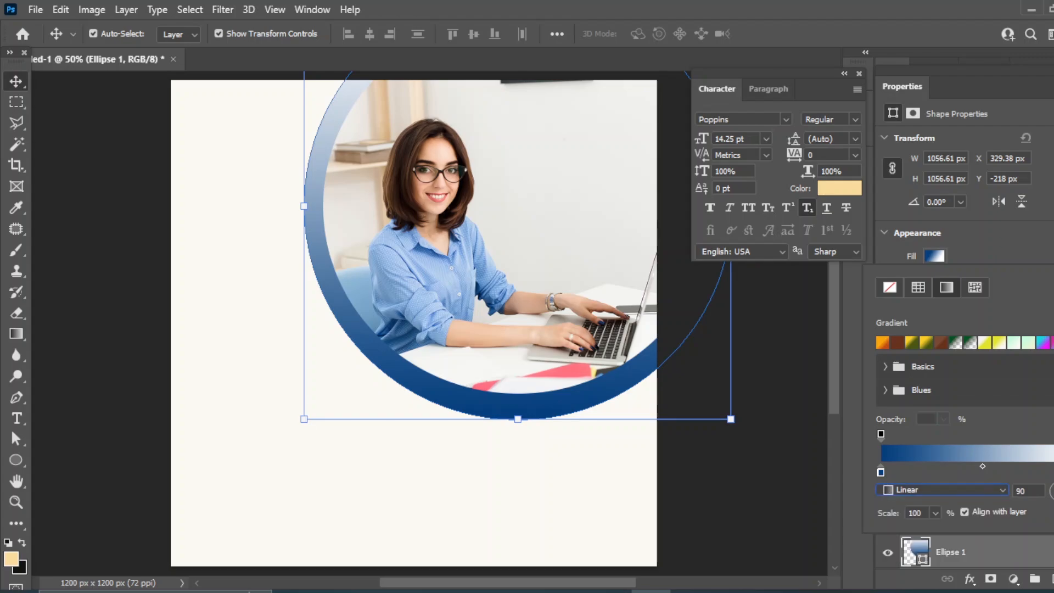
# - Set the white color stop of the outer circle's gradient to dark navy 030c23
pyautogui.doubleClick(1053, 473)
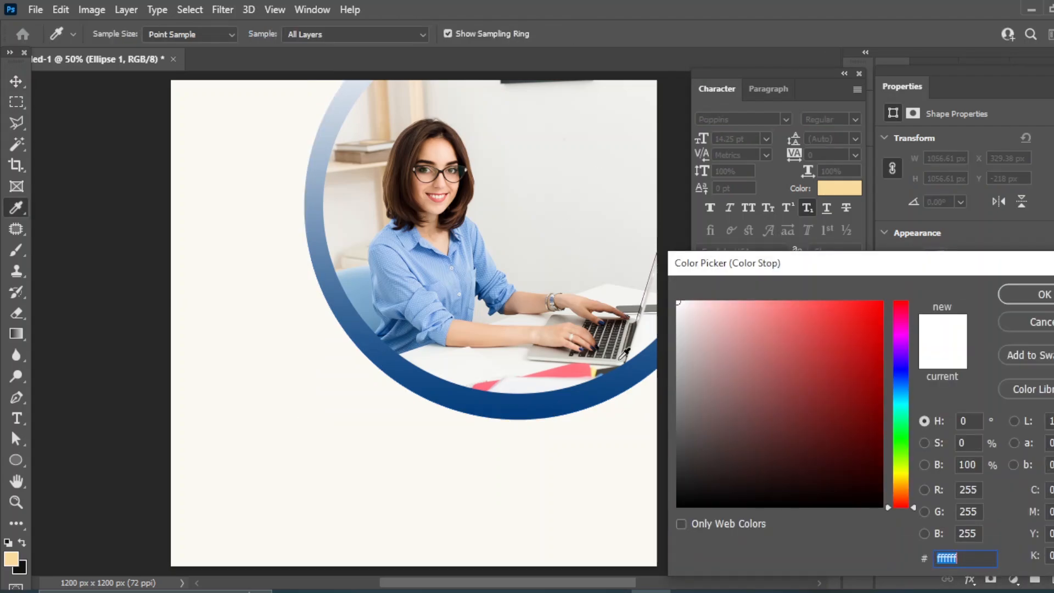
pyautogui.click(596, 345)
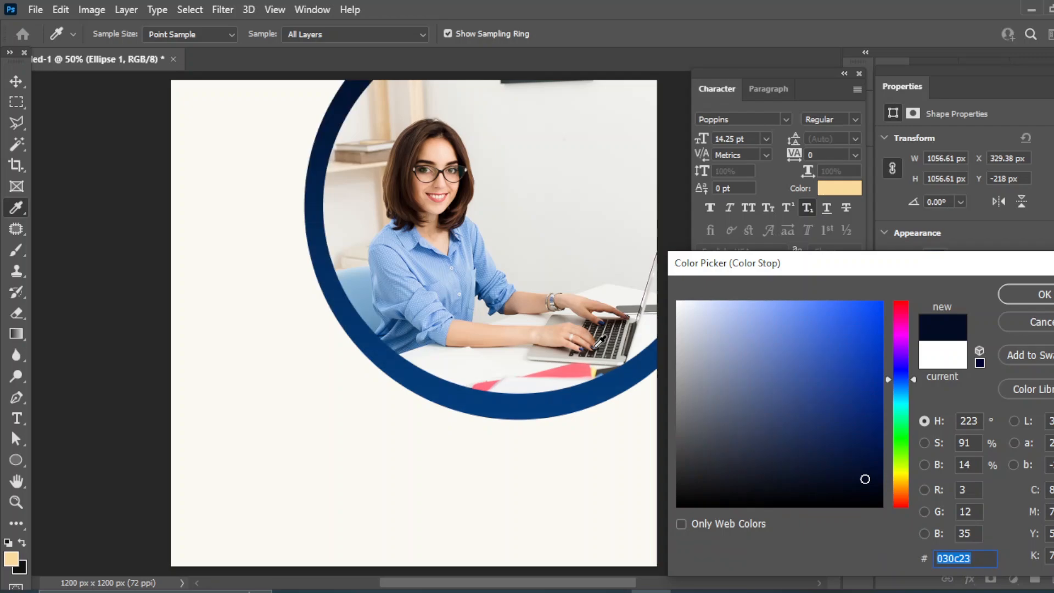
pyautogui.click(1046, 297)
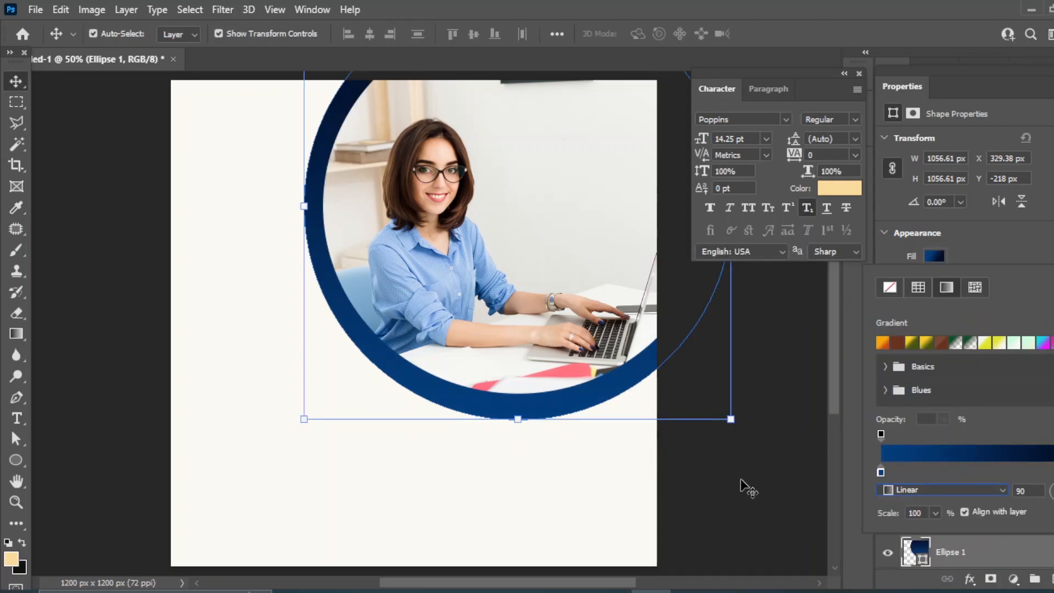
# - Recolor the background rectangle to warm gray cfcbc6
pyautogui.click(584, 534)
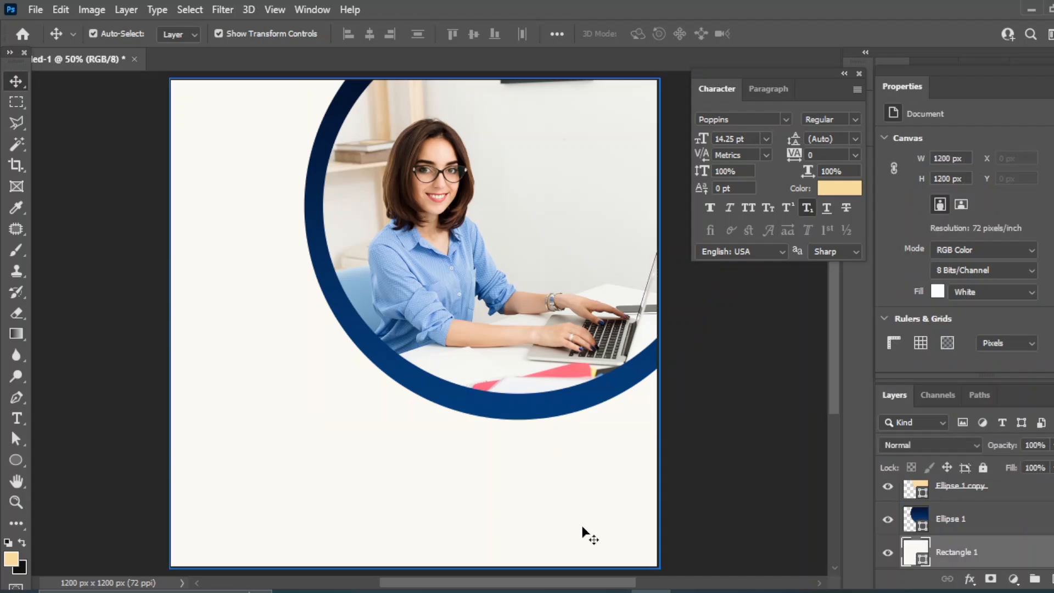
pyautogui.doubleClick(913, 559)
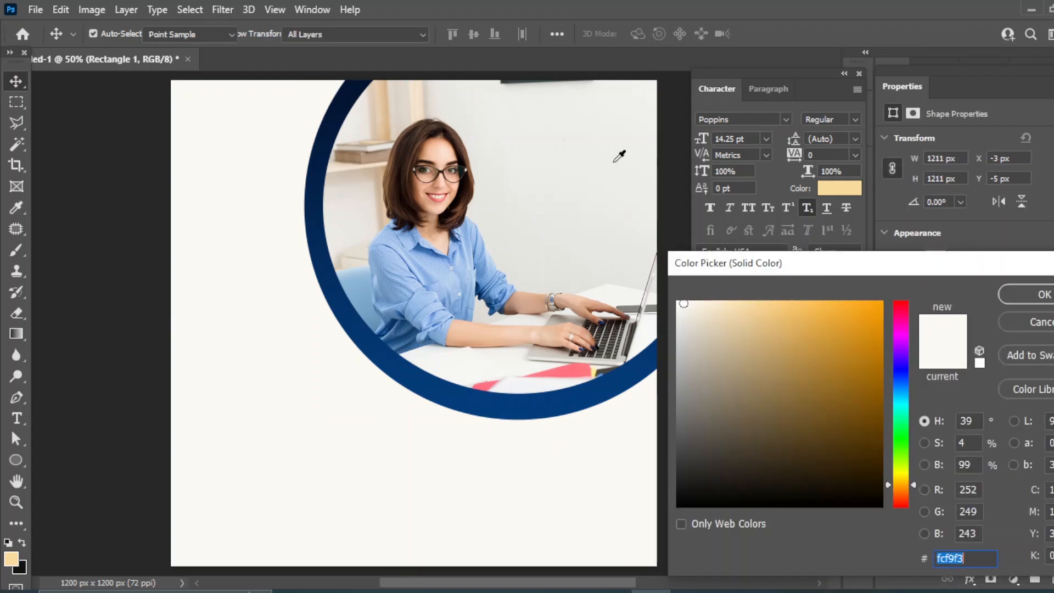
pyautogui.click(429, 100)
pyautogui.click(686, 338)
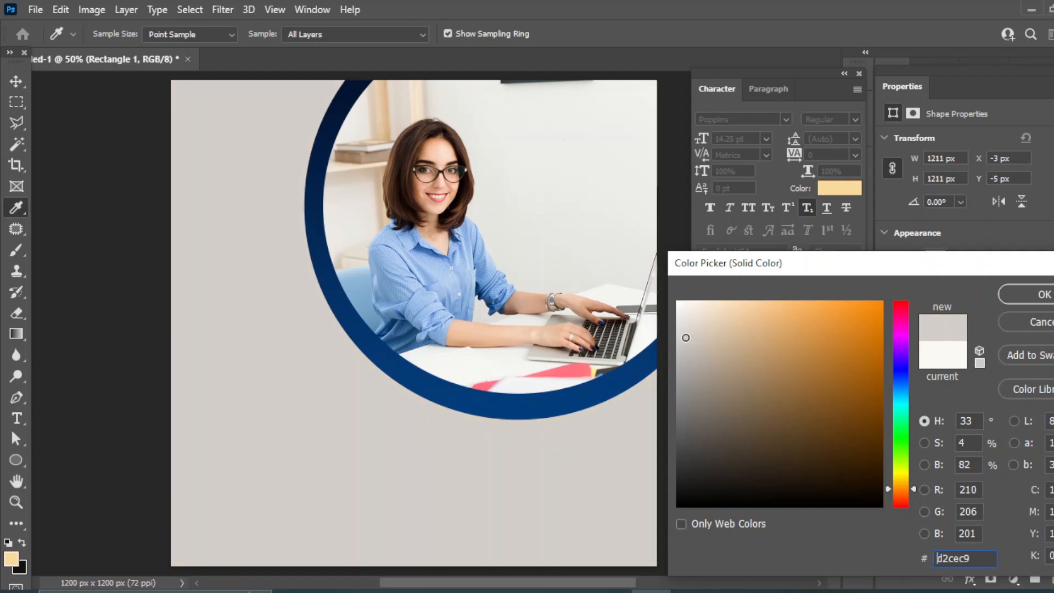
pyautogui.moveTo(686, 339); pyautogui.dragTo(685, 344)
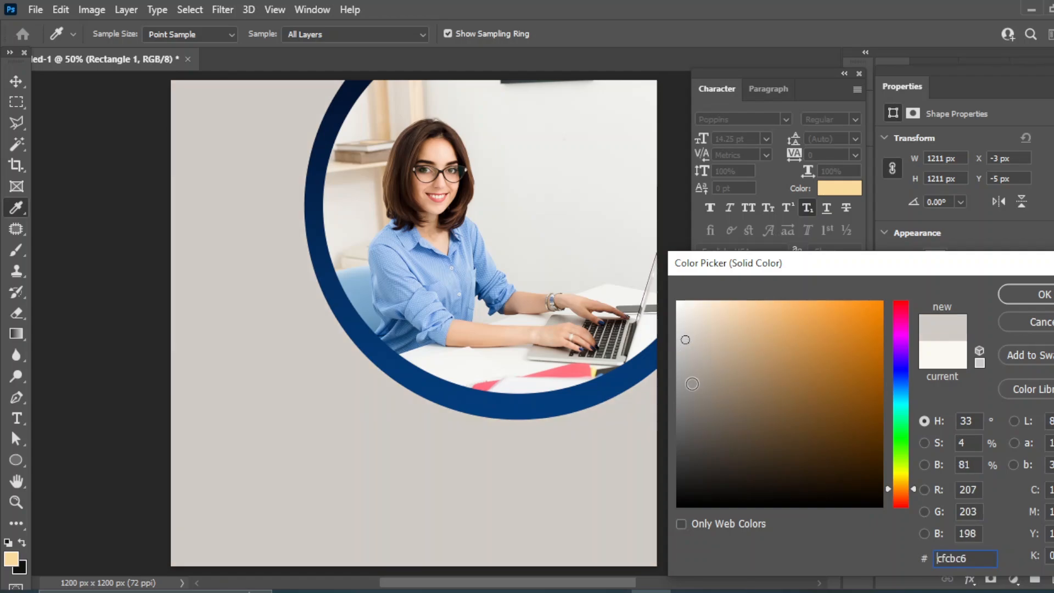
pyautogui.click(1020, 287)
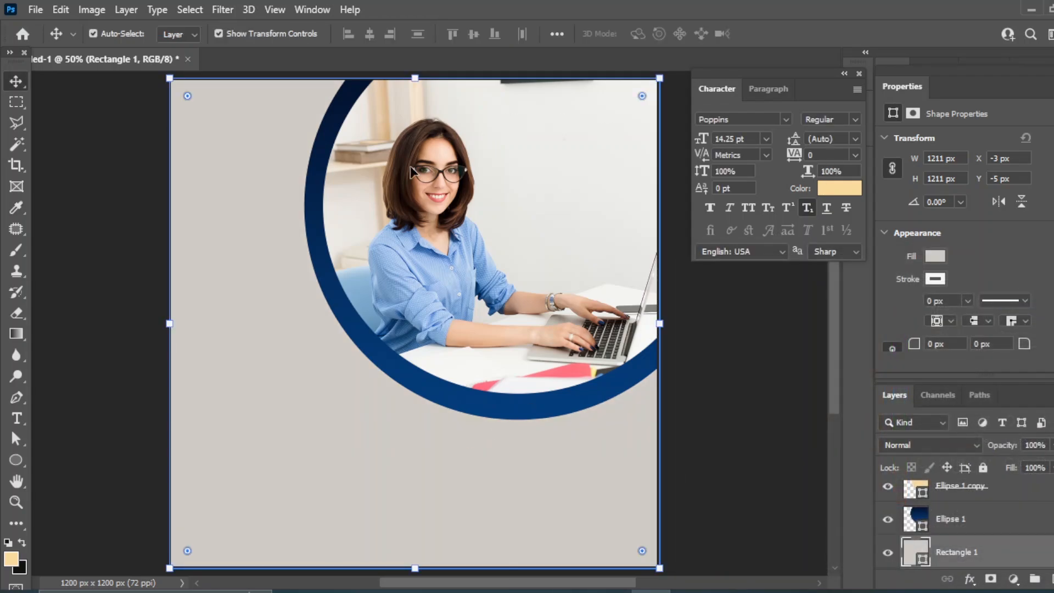
pyautogui.click(760, 395)
# - Draw a rectangle about 1217 × 114 px across the full width of the canvas's lower edge
pyautogui.click(18, 461)
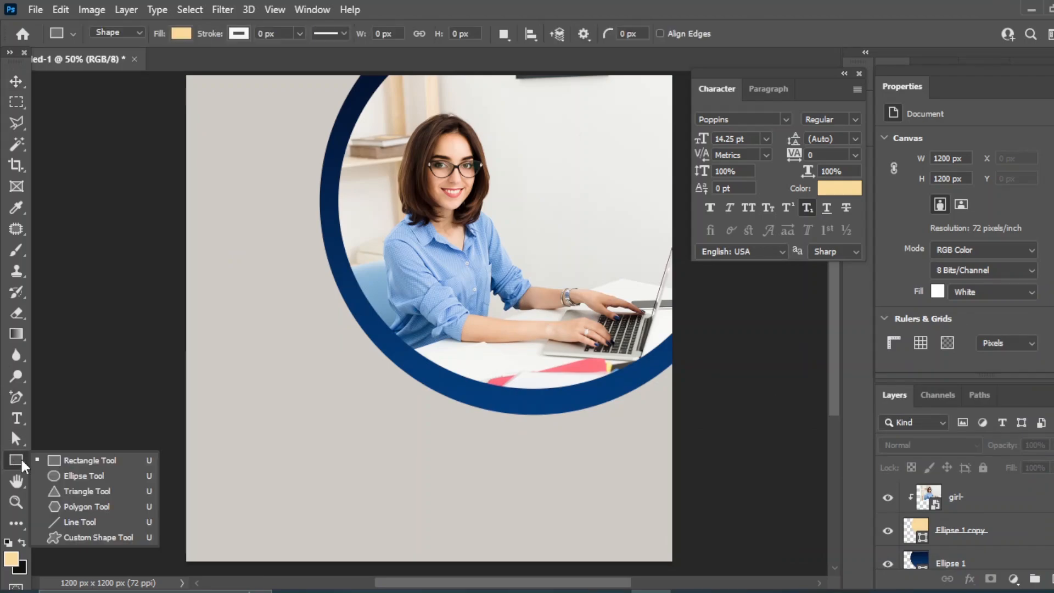
pyautogui.click(74, 463)
pyautogui.moveTo(186, 523); pyautogui.dragTo(678, 566)
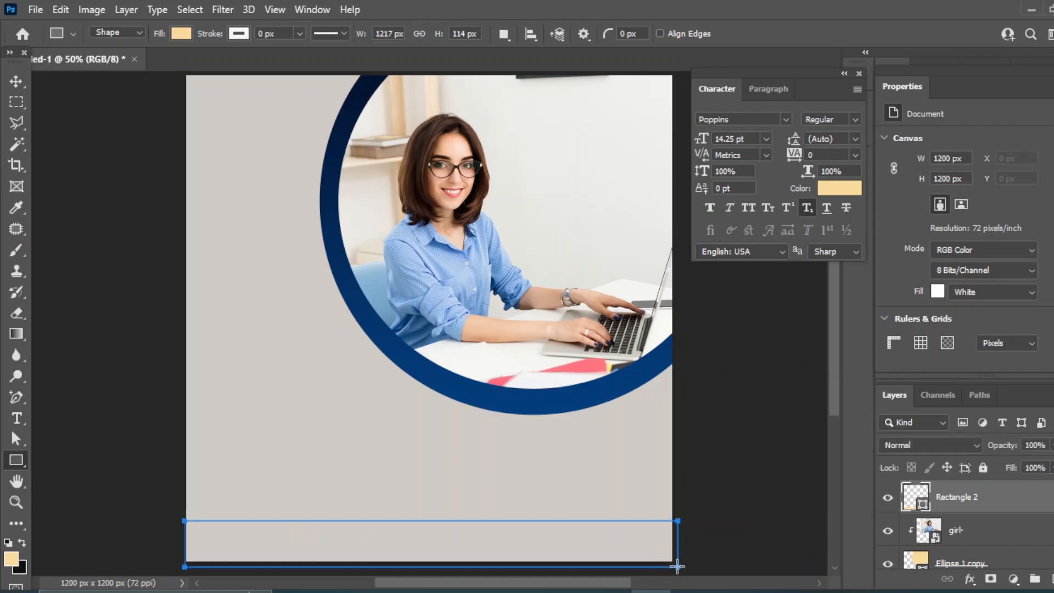
pyautogui.click(16, 81)
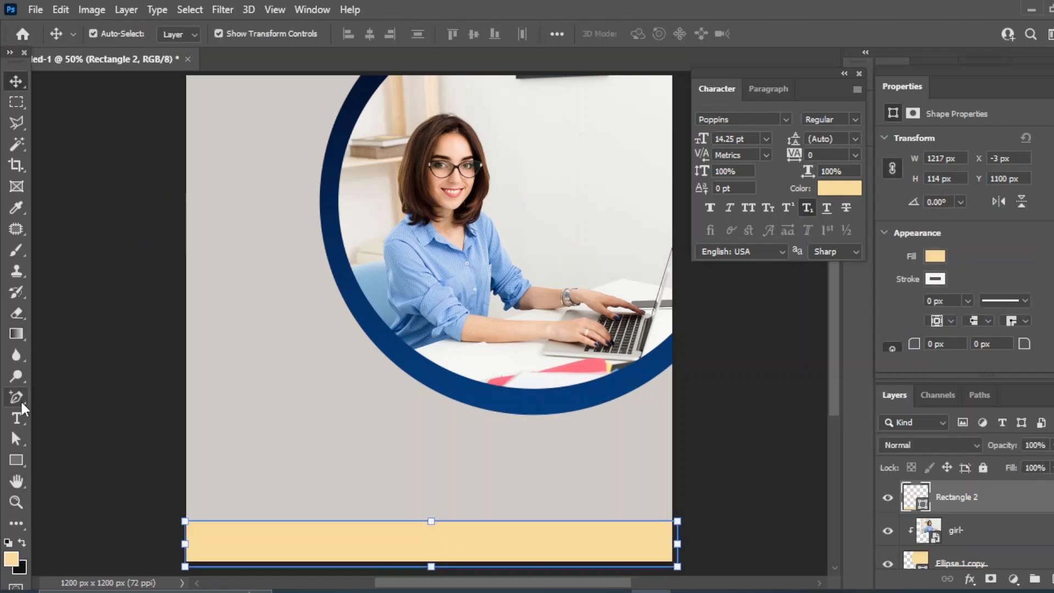
# - Add an anchor point at the middle of the lower rectangle's upper edge and bend that edge into a wave, higher on the left half
pyautogui.click(15, 395)
pyautogui.click(122, 443)
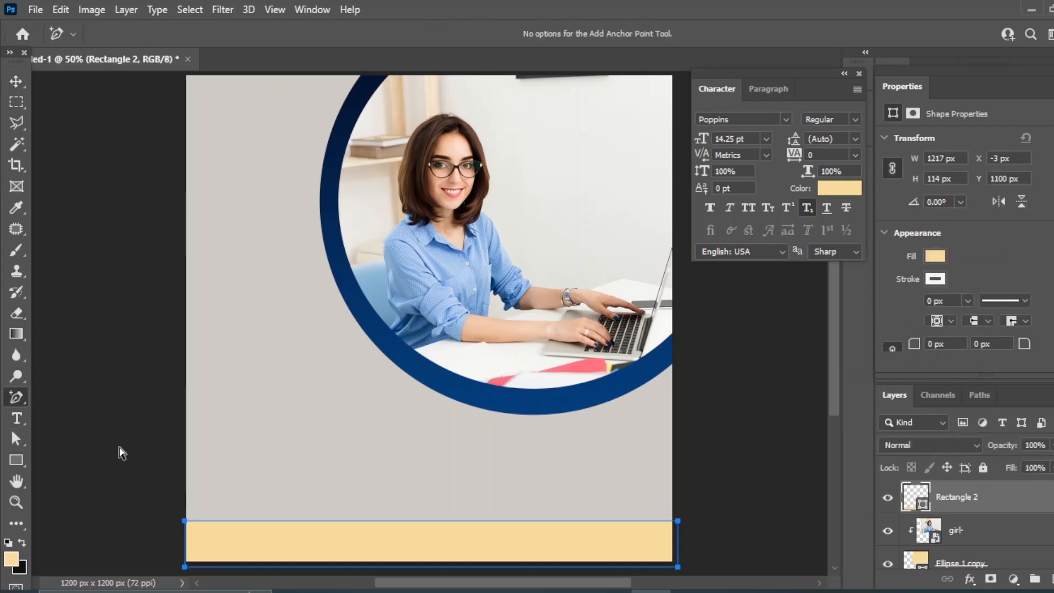
pyautogui.click(430, 521)
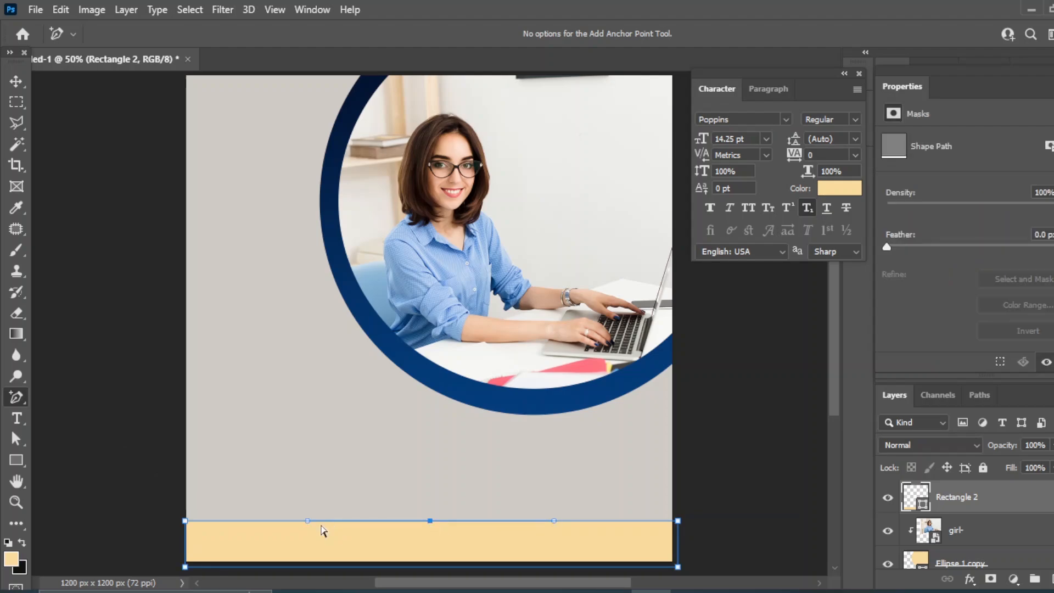
pyautogui.moveTo(308, 526); pyautogui.dragTo(313, 468)
pyautogui.moveTo(184, 521); pyautogui.dragTo(185, 516)
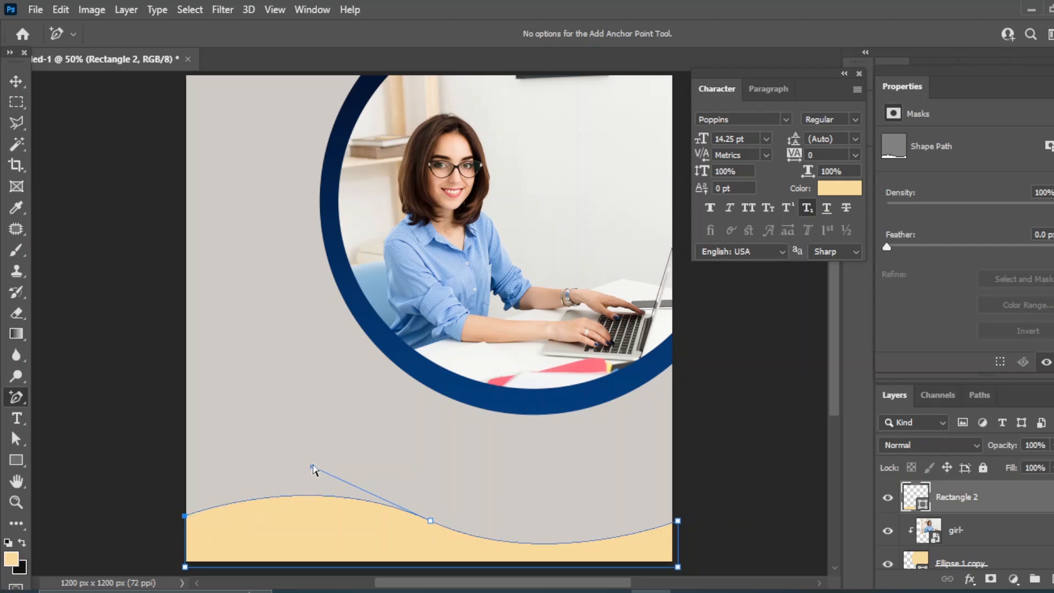
pyautogui.moveTo(313, 467); pyautogui.dragTo(316, 455)
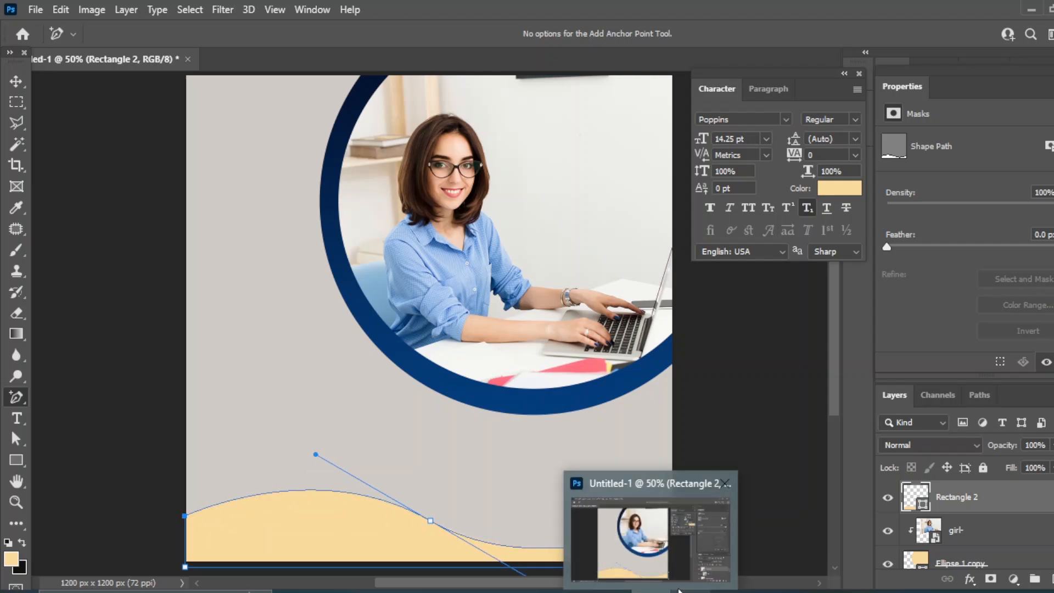
pyautogui.click(17, 84)
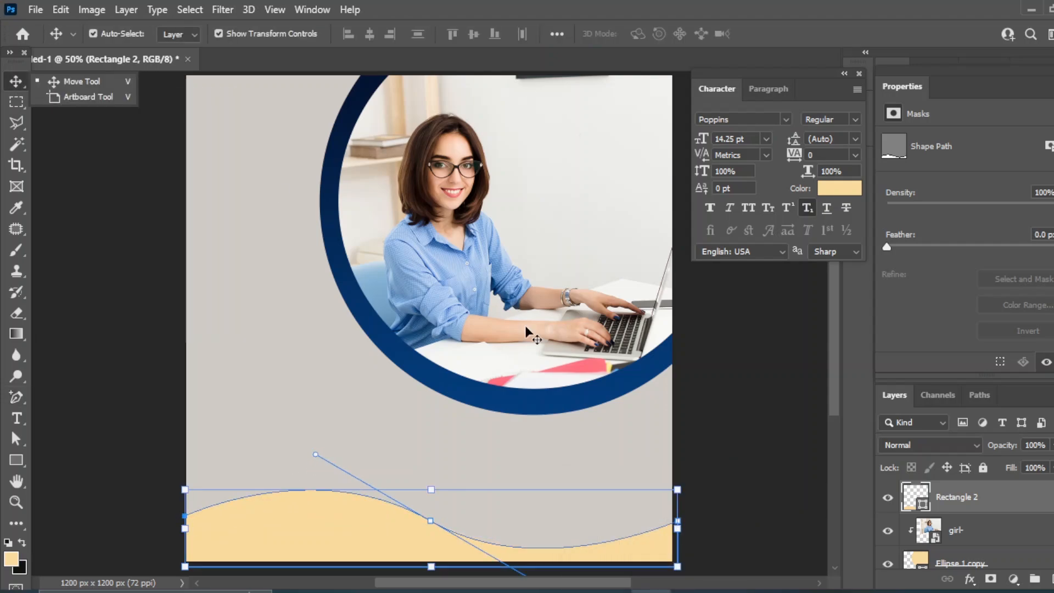
pyautogui.click(751, 490)
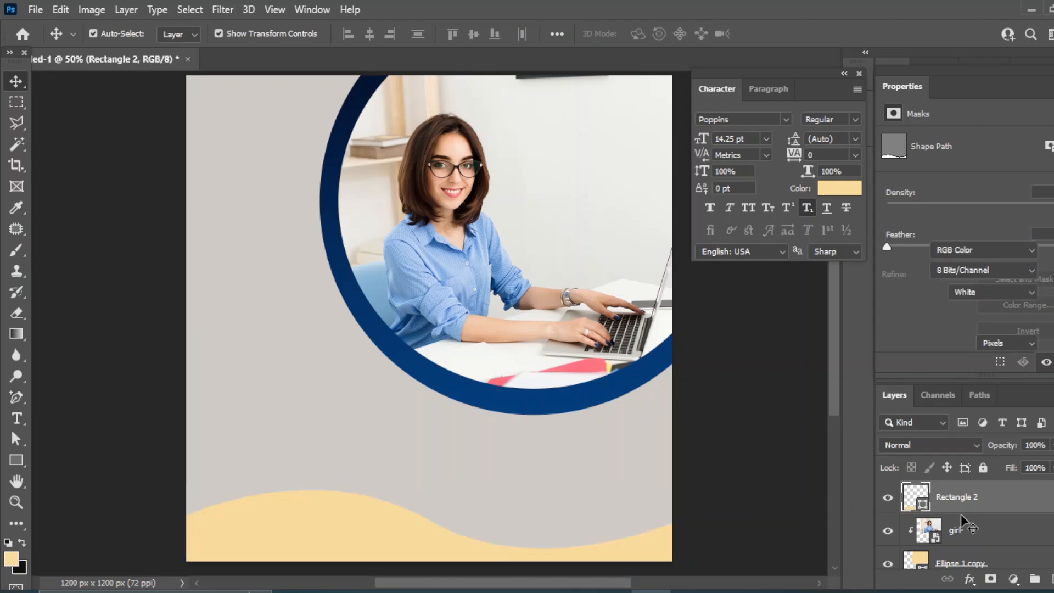
# - Add a Gradient Overlay effect to the wave shape
pyautogui.click(957, 505)
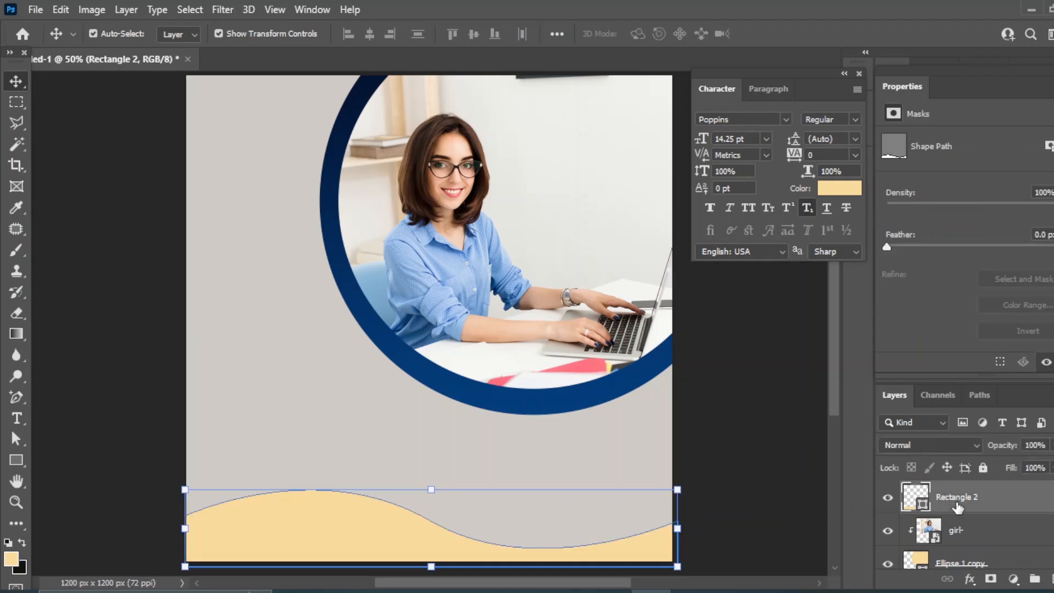
pyautogui.click(971, 581)
pyautogui.click(1003, 429)
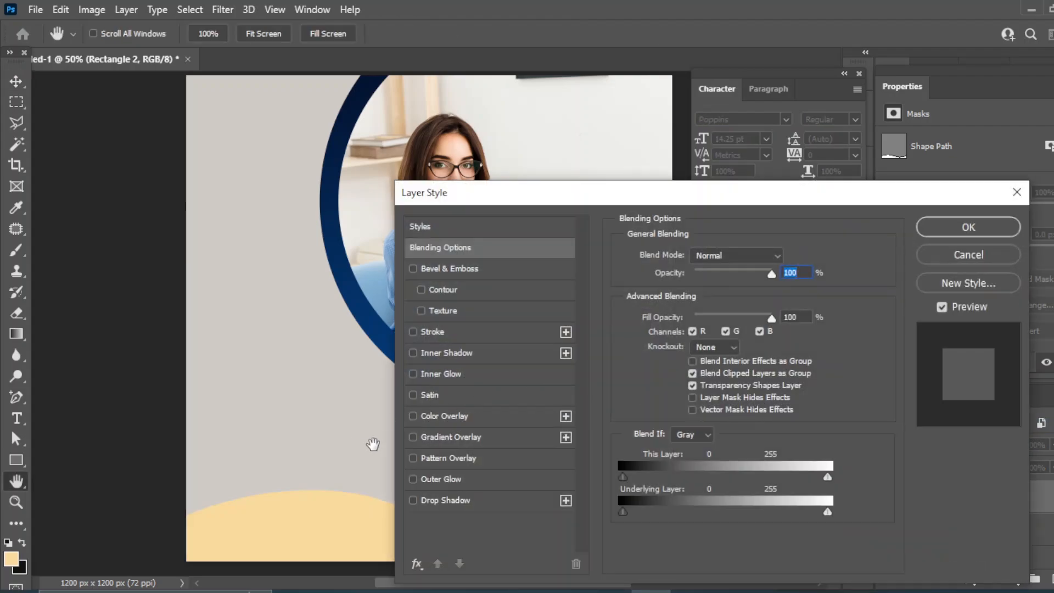
pyautogui.click(413, 436)
pyautogui.click(463, 440)
# - Move the wave overlay gradient's dark navy stop to 32% and its blue stop to 73%
pyautogui.click(684, 293)
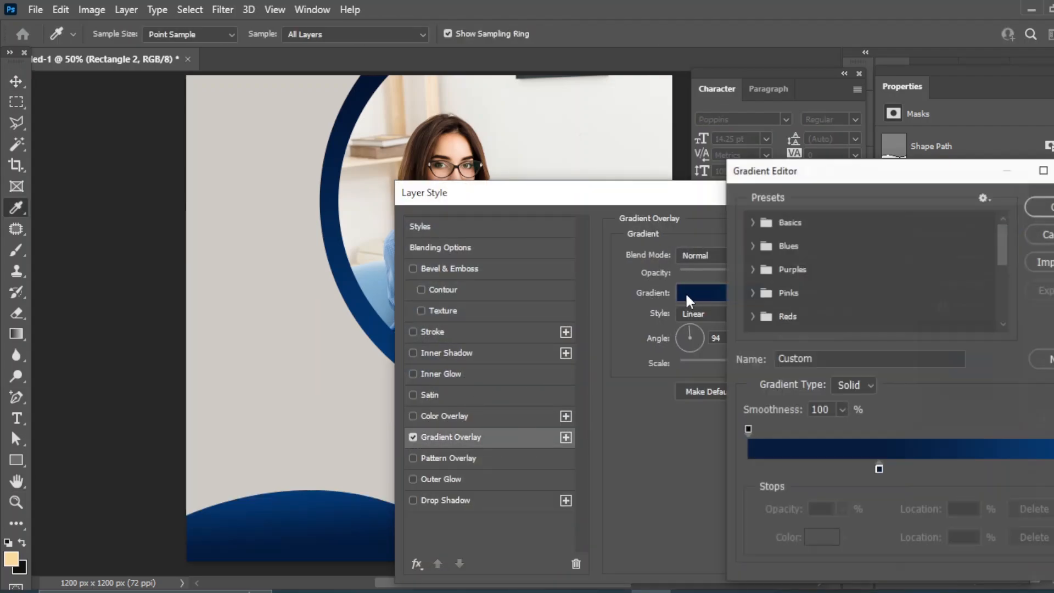
pyautogui.click(879, 469)
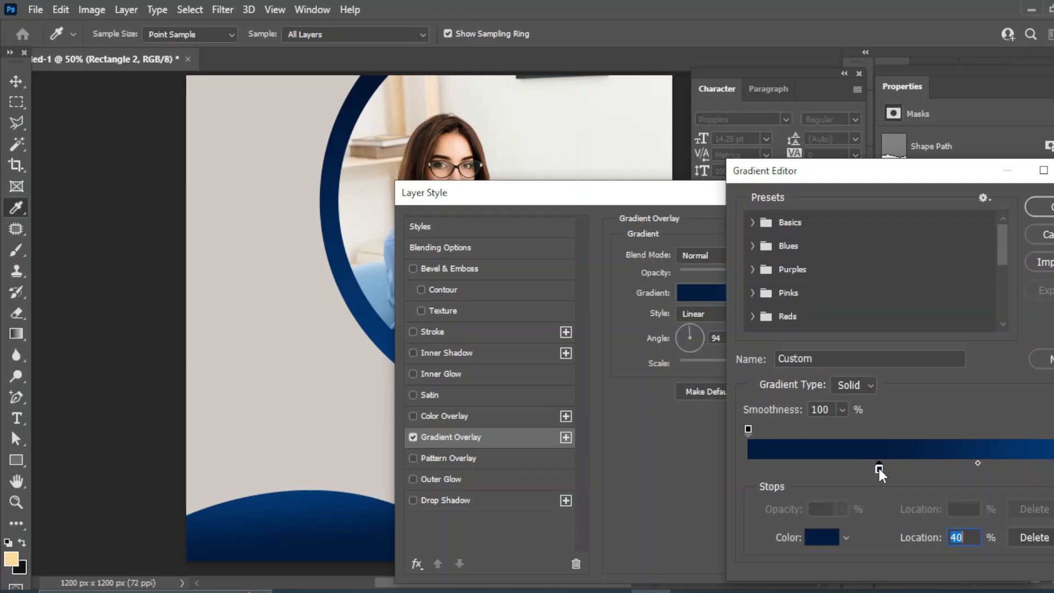
pyautogui.moveTo(878, 466); pyautogui.dragTo(855, 468)
pyautogui.click(1019, 469)
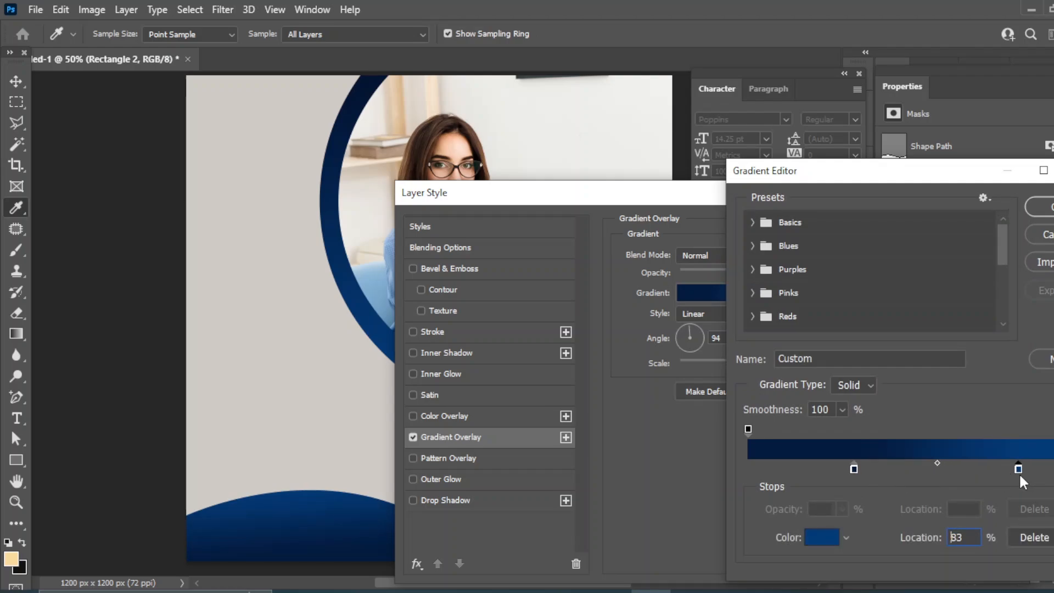
pyautogui.moveTo(1019, 470); pyautogui.dragTo(987, 468)
pyautogui.click(1051, 214)
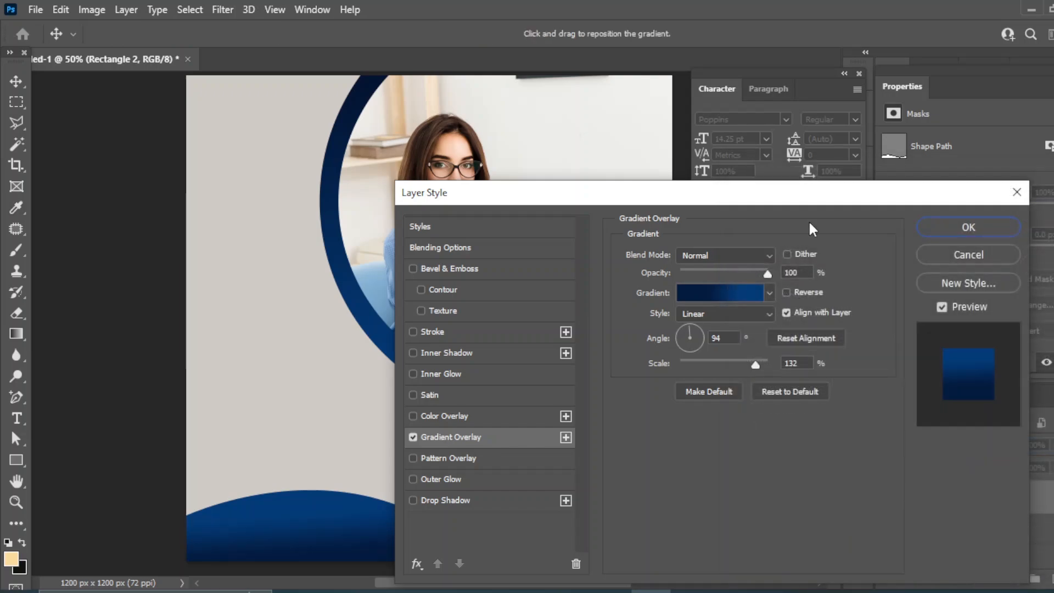
pyautogui.click(977, 228)
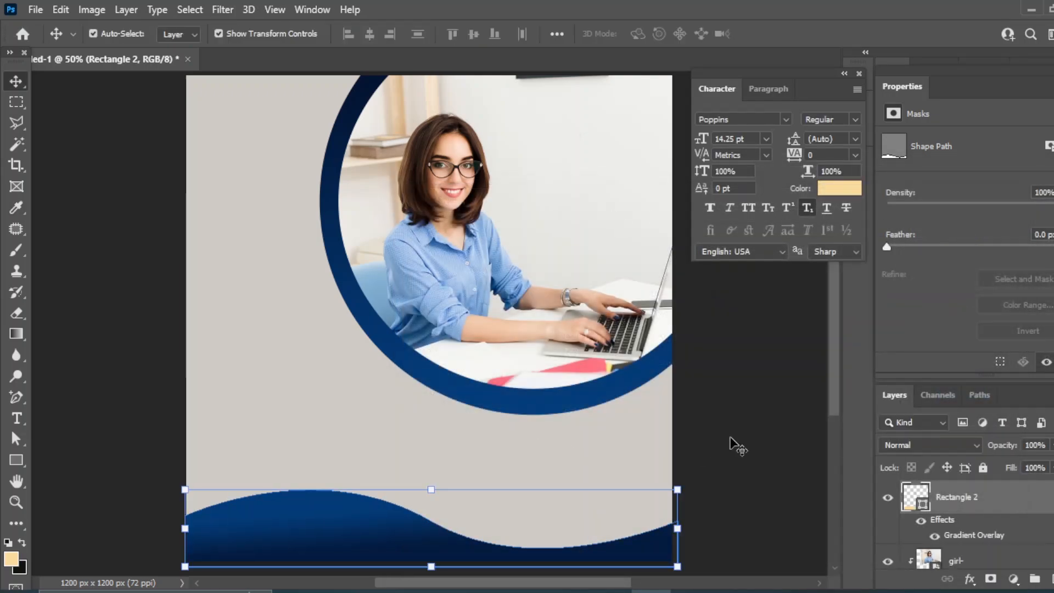
# - Duplicate the wave layer and nudge the original wave beneath it up about 20 px
pyautogui.click(335, 529)
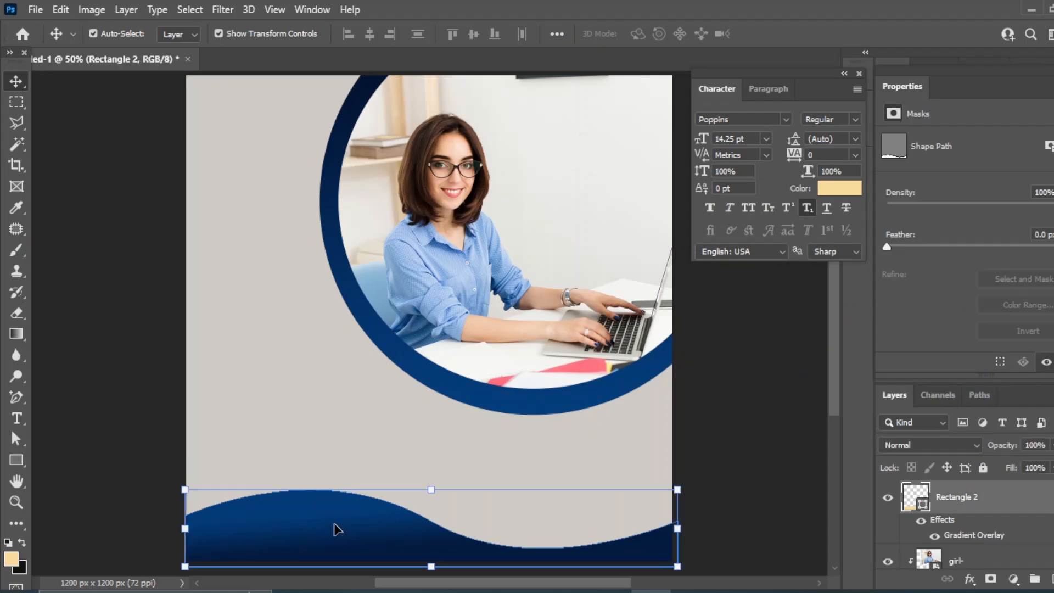
pyautogui.moveTo(1004, 502); pyautogui.dragTo(1049, 580)
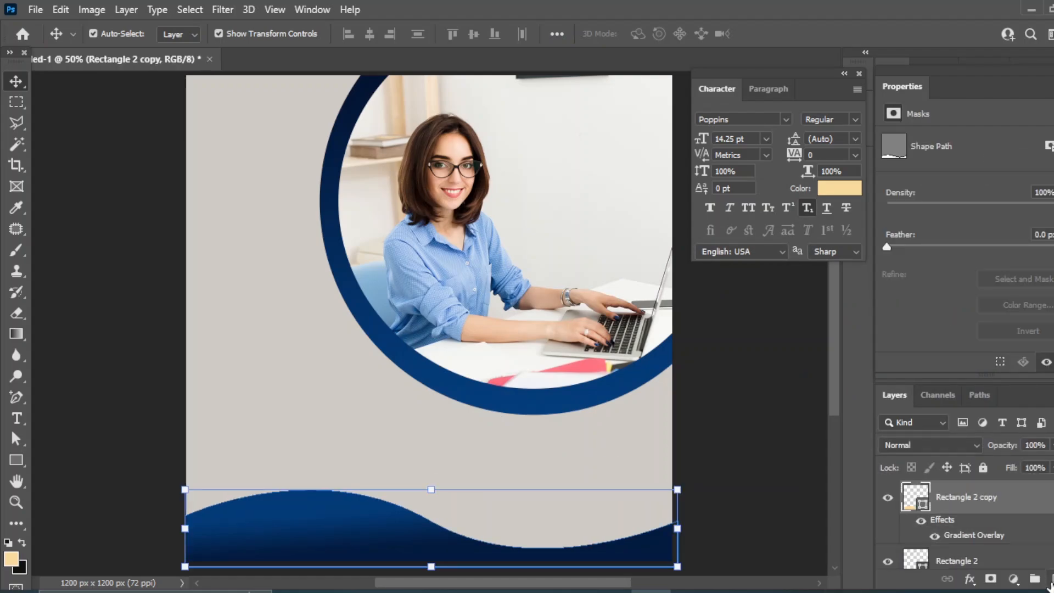
pyautogui.click(966, 563)
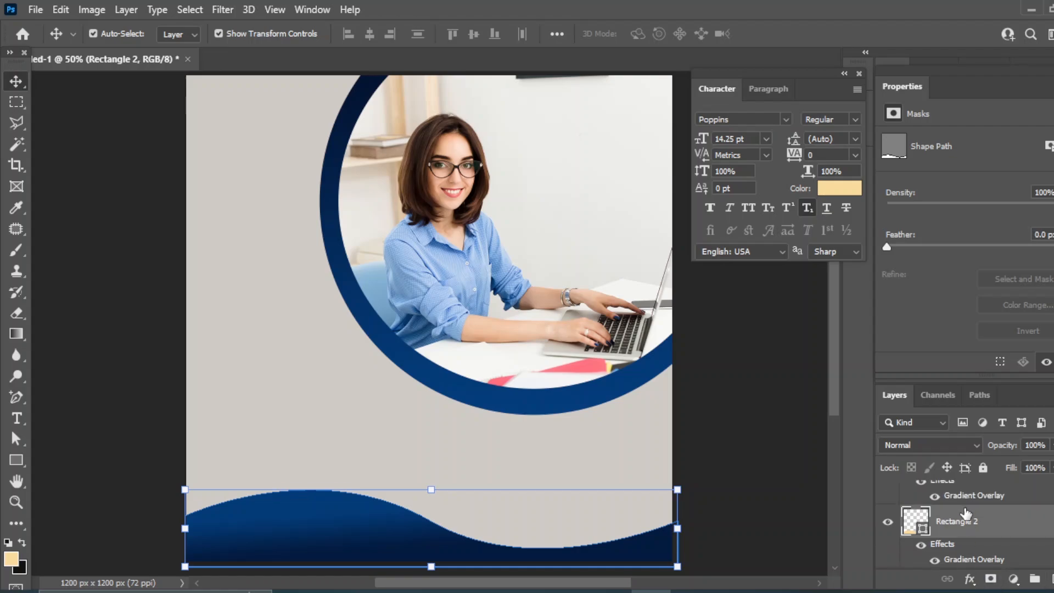
pyautogui.hotkey('shift', 'Up')
pyautogui.hotkey('shift', 'Up')
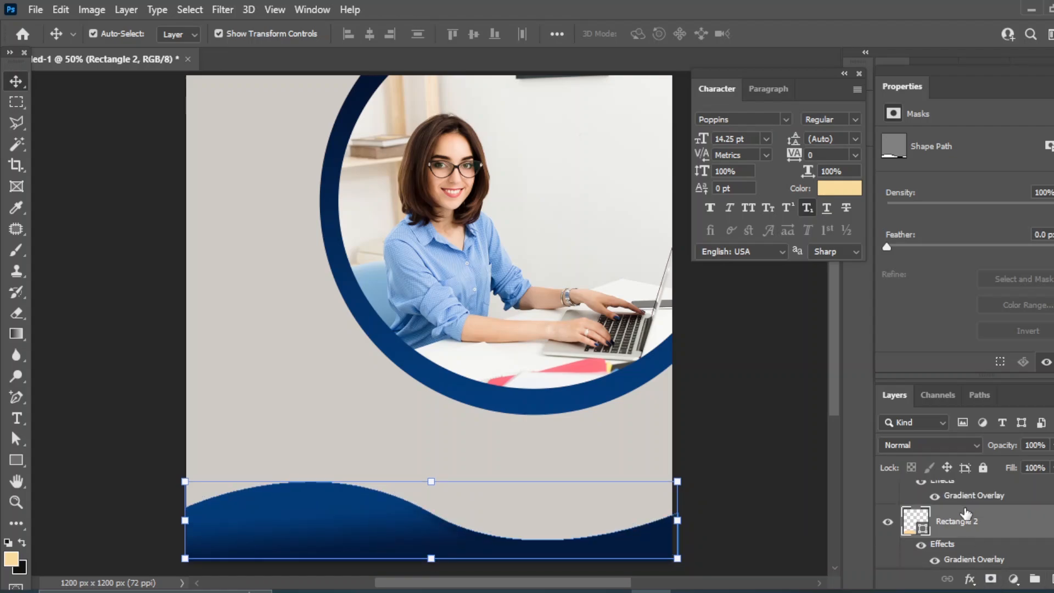
# - Change the dark navy stop in the original wave's overlay gradient to light blue b2cce1
pyautogui.doubleClick(944, 560)
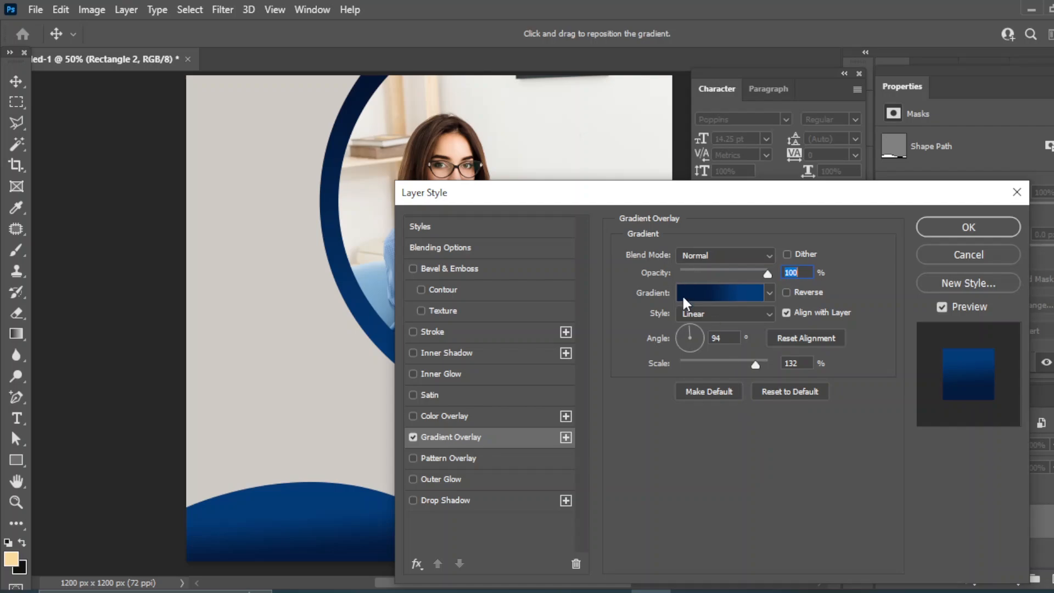
pyautogui.click(682, 294)
pyautogui.click(855, 468)
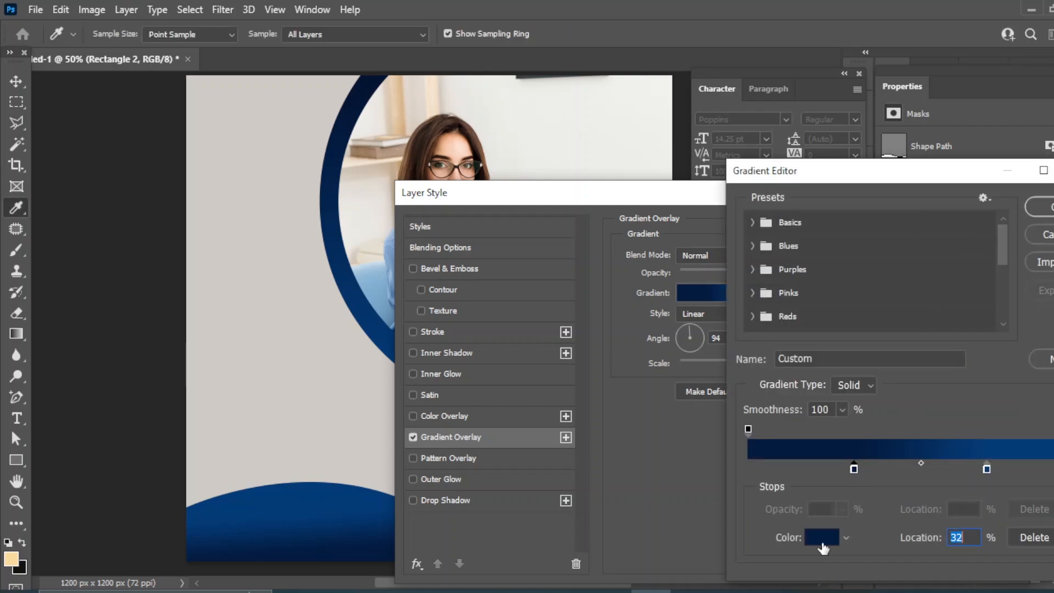
pyautogui.click(822, 541)
pyautogui.click(383, 268)
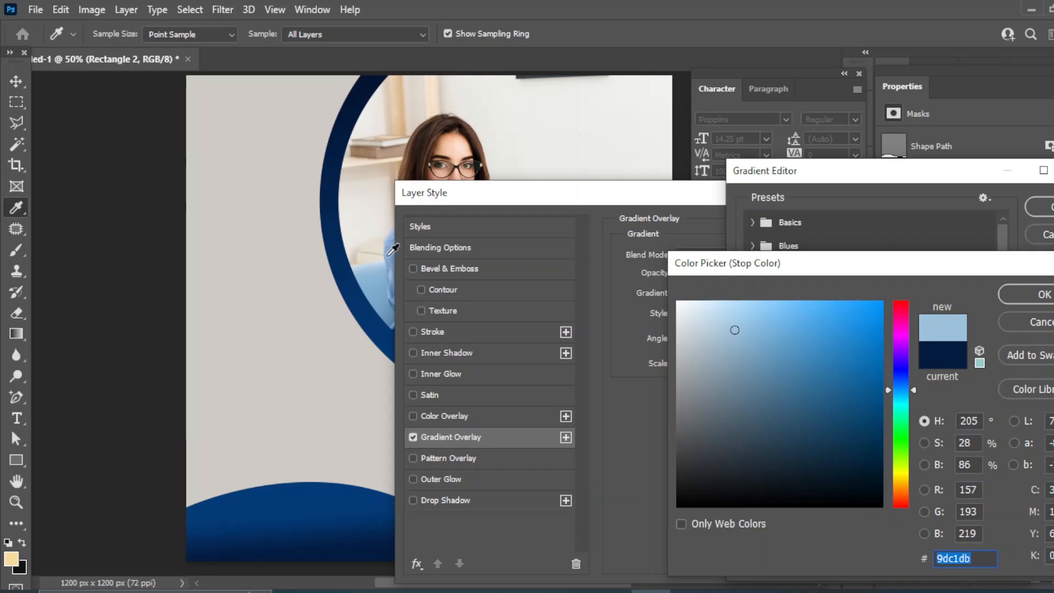
pyautogui.click(388, 256)
pyautogui.click(720, 326)
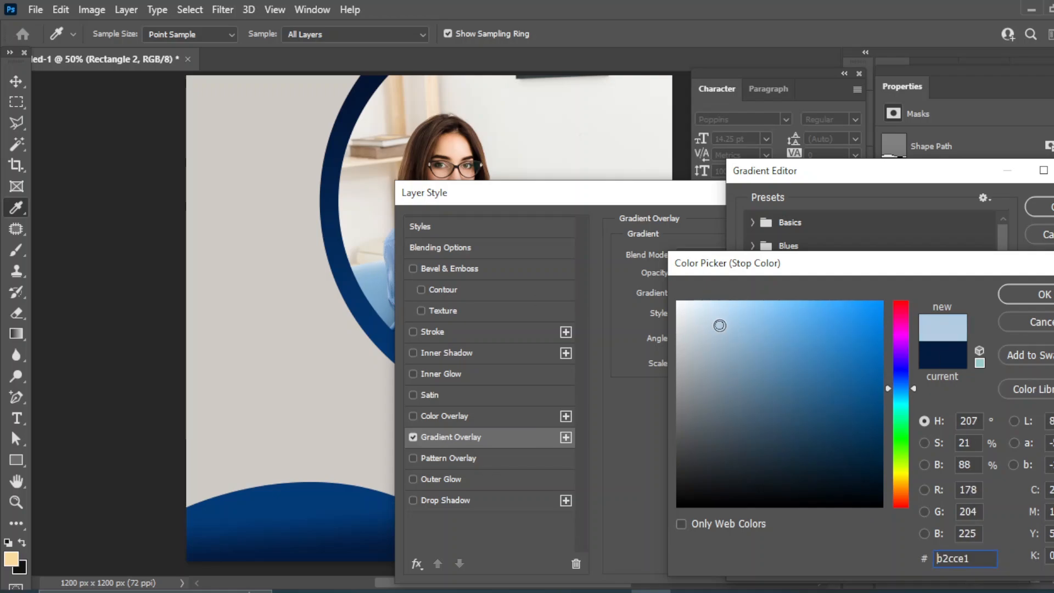
pyautogui.click(1041, 294)
# - Change the blue stop in the rear wave's overlay gradient to light blue 80acce, sampled from the photo, and apply the effect
pyautogui.click(987, 468)
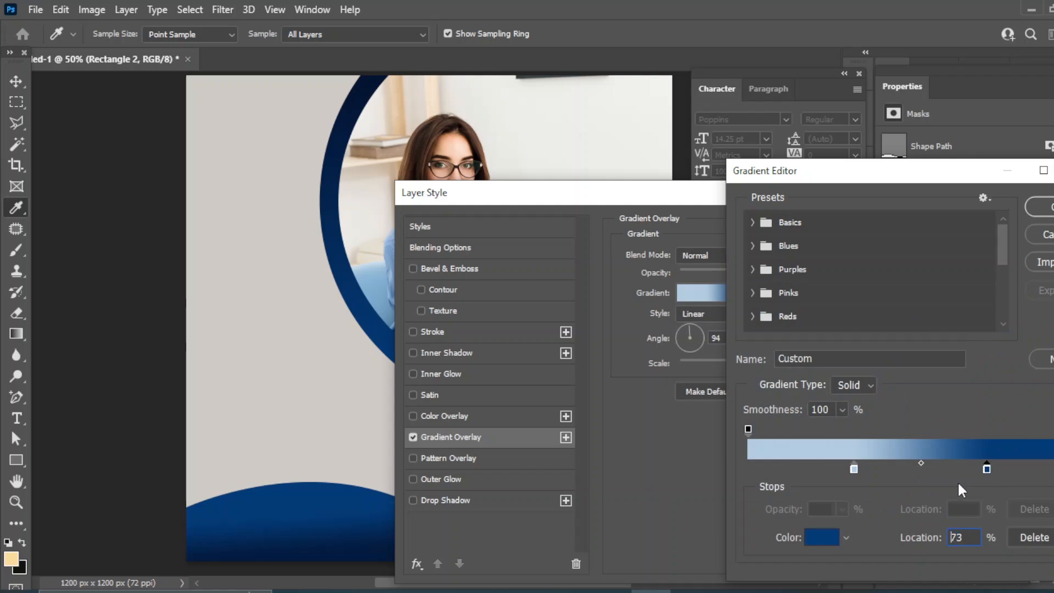
pyautogui.click(820, 538)
pyautogui.click(451, 140)
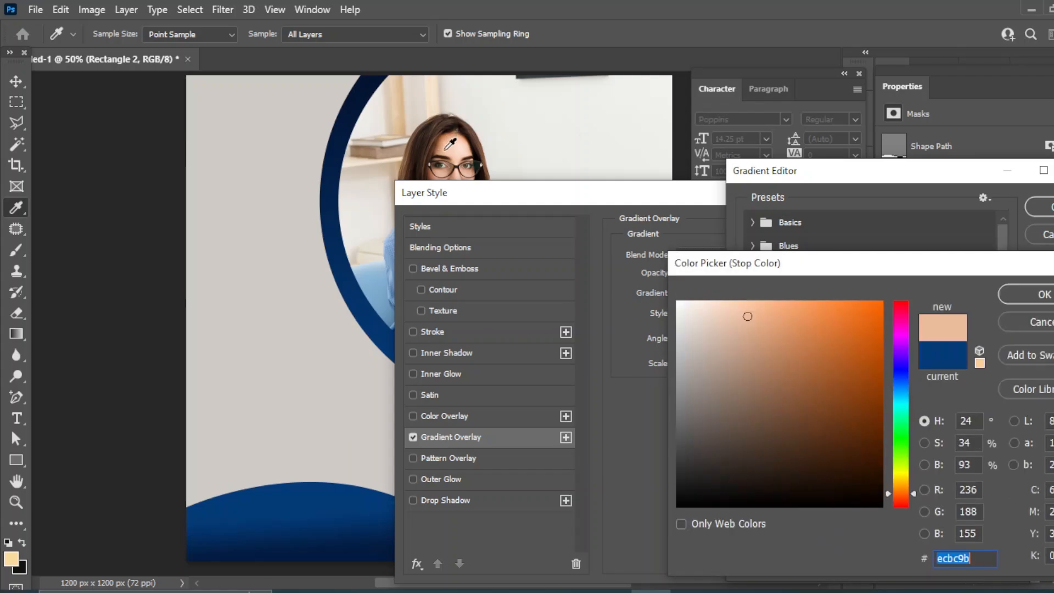
pyautogui.click(746, 345)
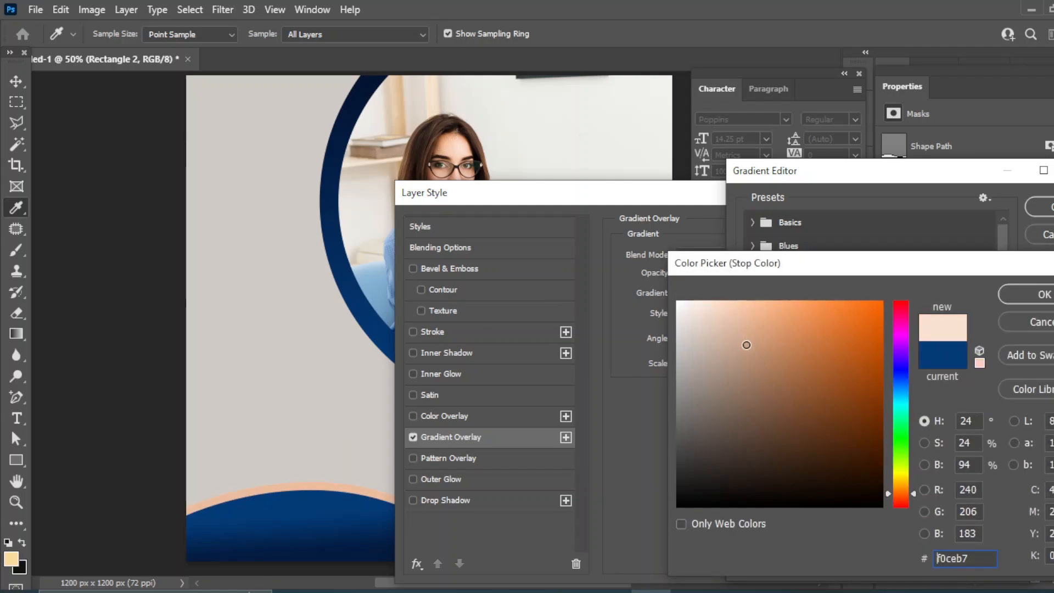
pyautogui.click(375, 290)
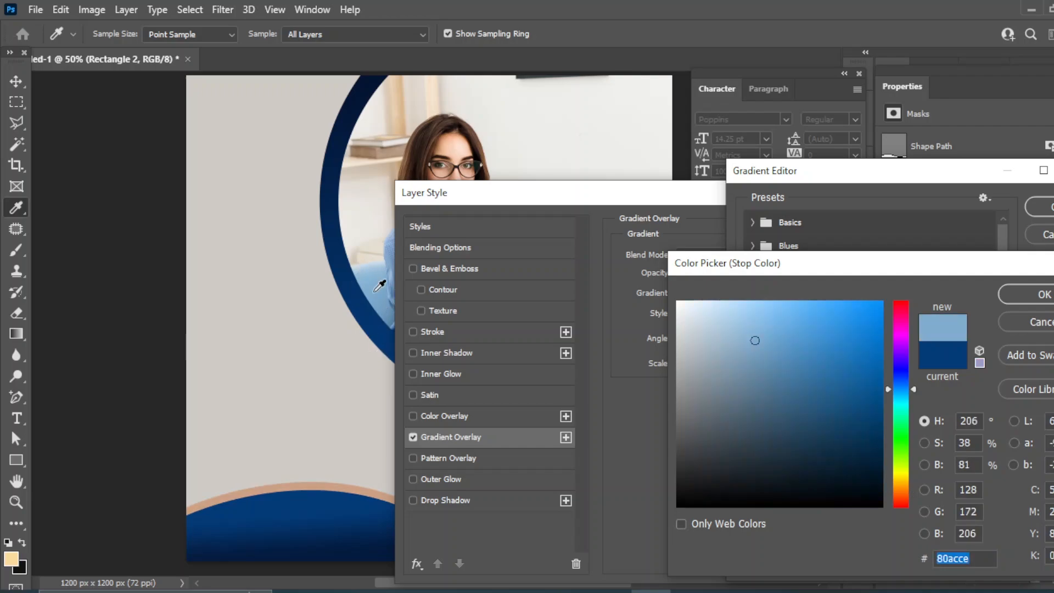
pyautogui.click(1042, 299)
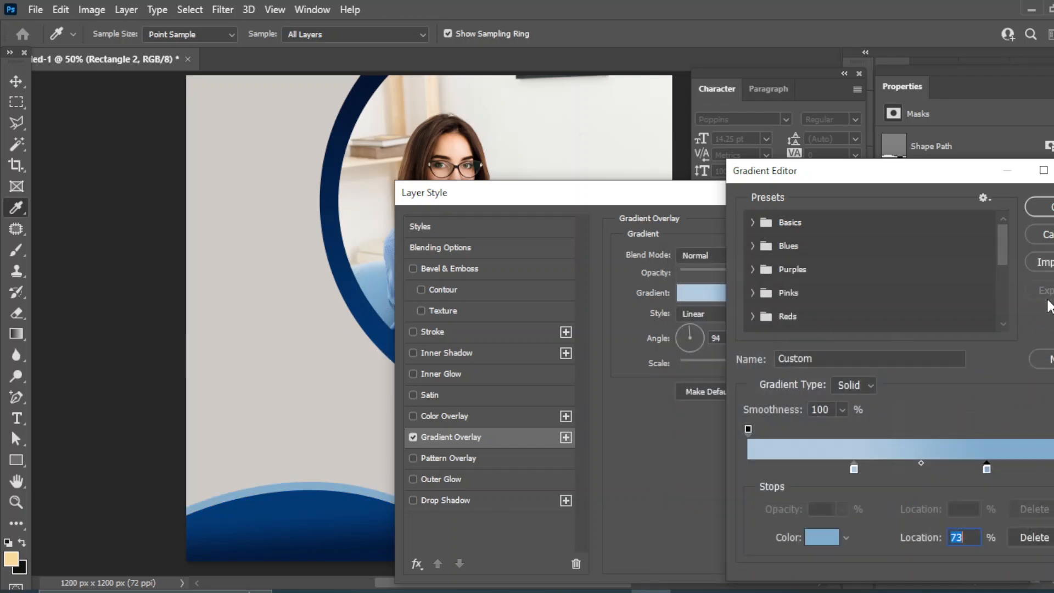
pyautogui.click(1047, 207)
pyautogui.click(979, 230)
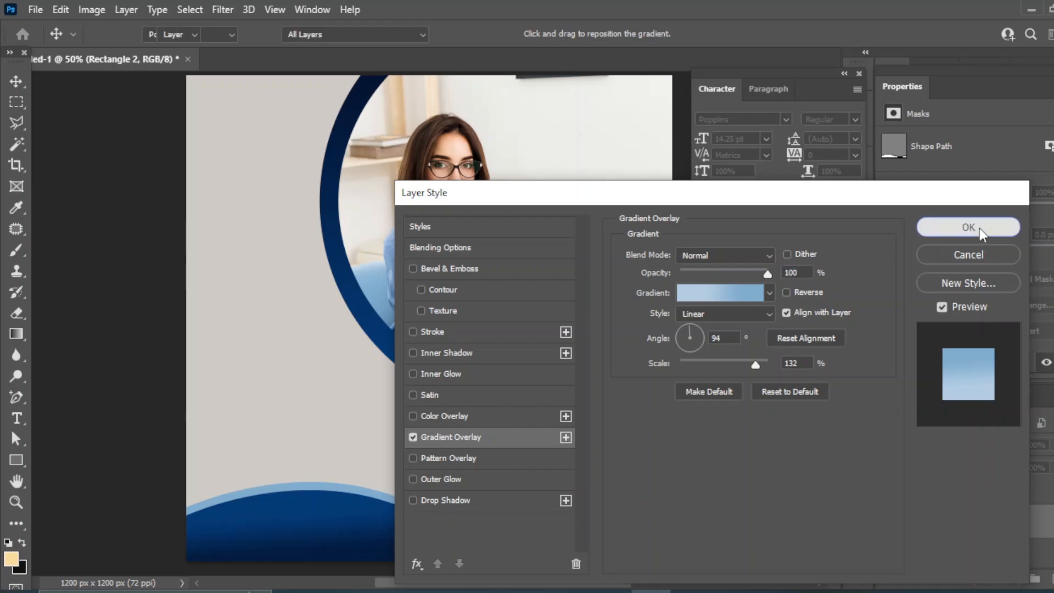
pyautogui.click(758, 450)
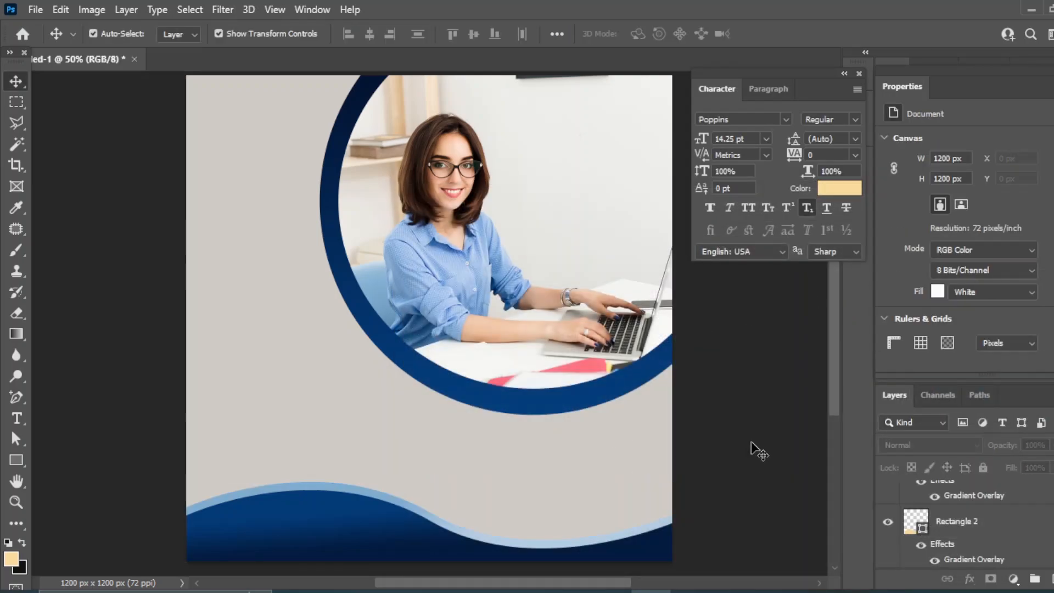
# - Nudge the light blue rear wave about 10 px up and 10 px to the left
pyautogui.click(986, 528)
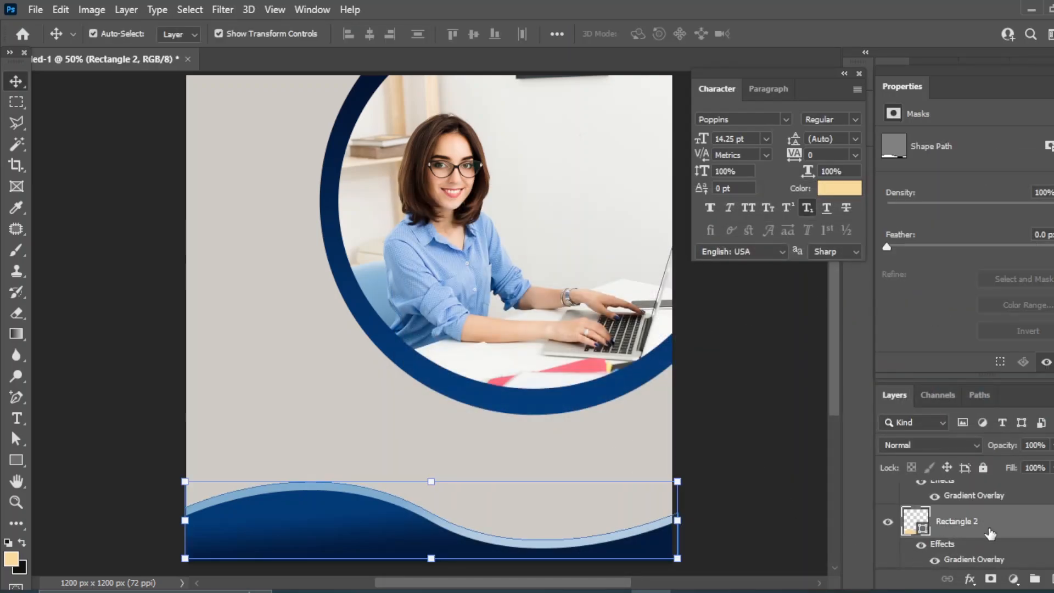
pyautogui.hotkey('shift', 'Up')
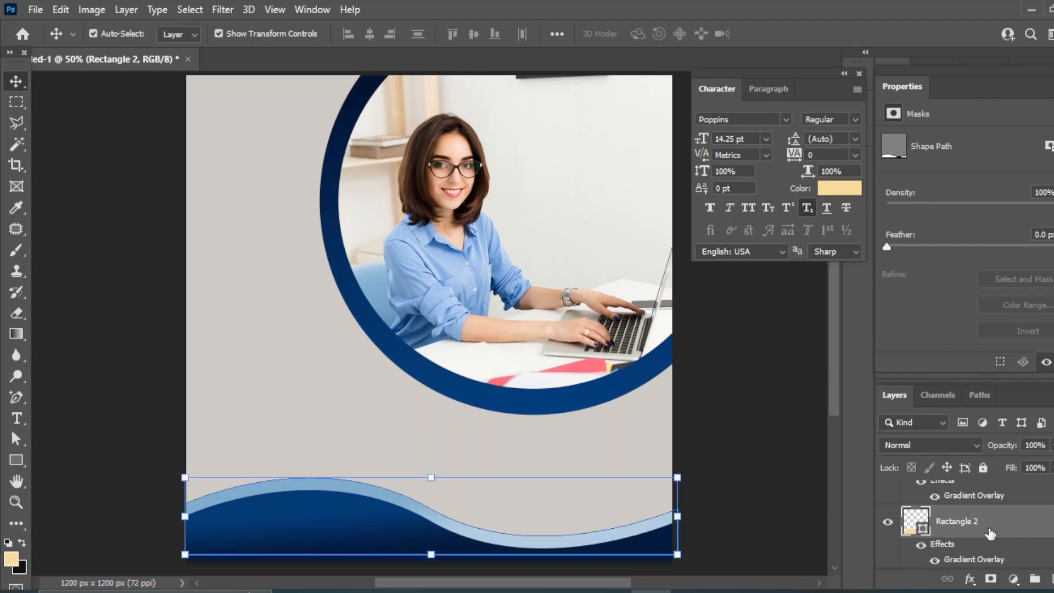
pyautogui.hotkey('shift', 'Up')
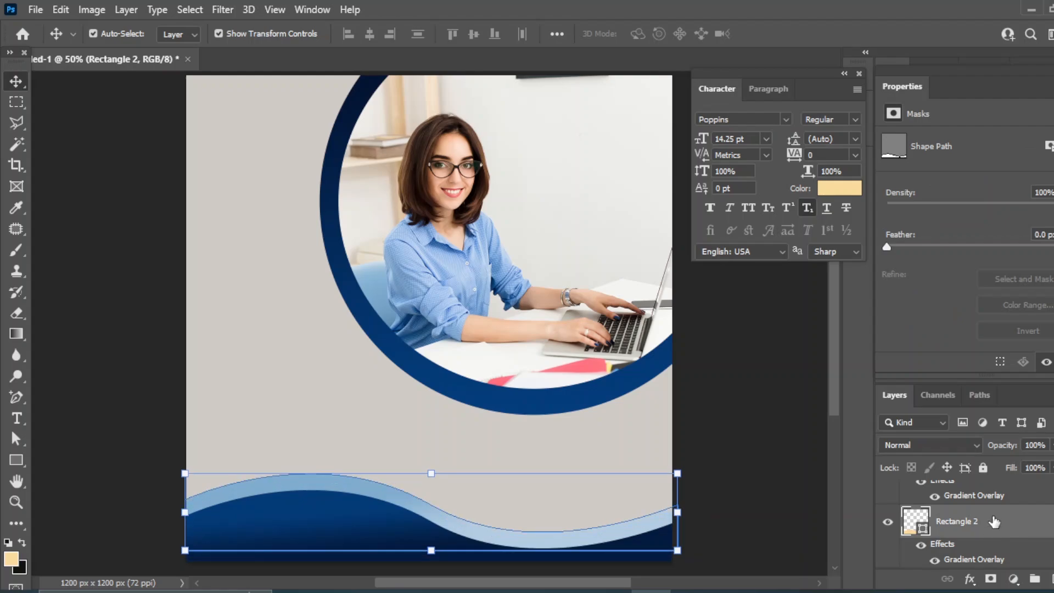
pyautogui.hotkey('shift', 'Down')
pyautogui.hotkey('shift', 'Left')
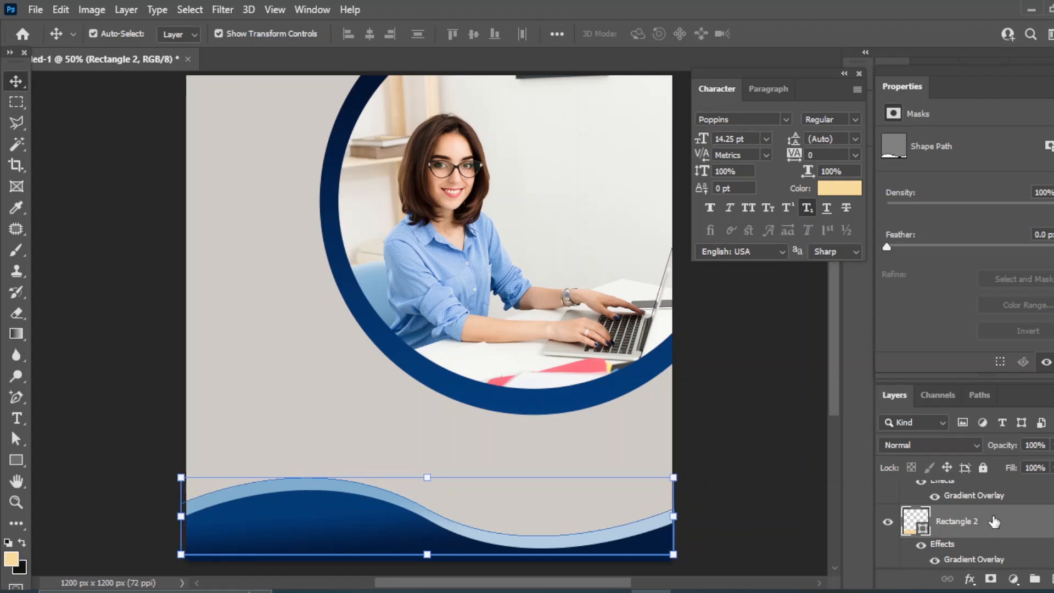
pyautogui.click(728, 413)
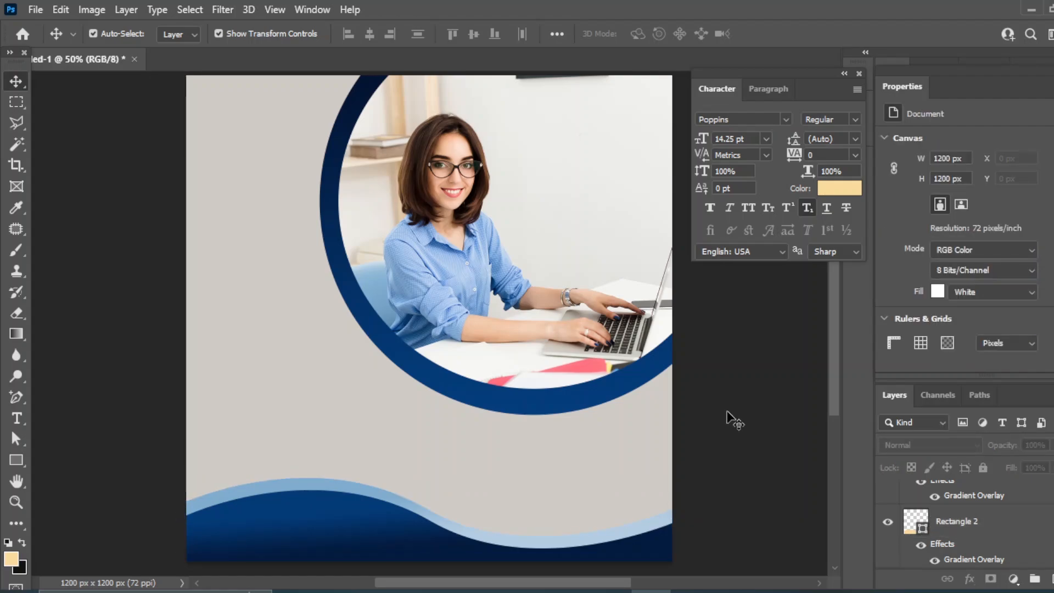
# - Remove the paler blue stop from the rear wave's overlay gradient, keeping only the stop at 73%
pyautogui.click(258, 494)
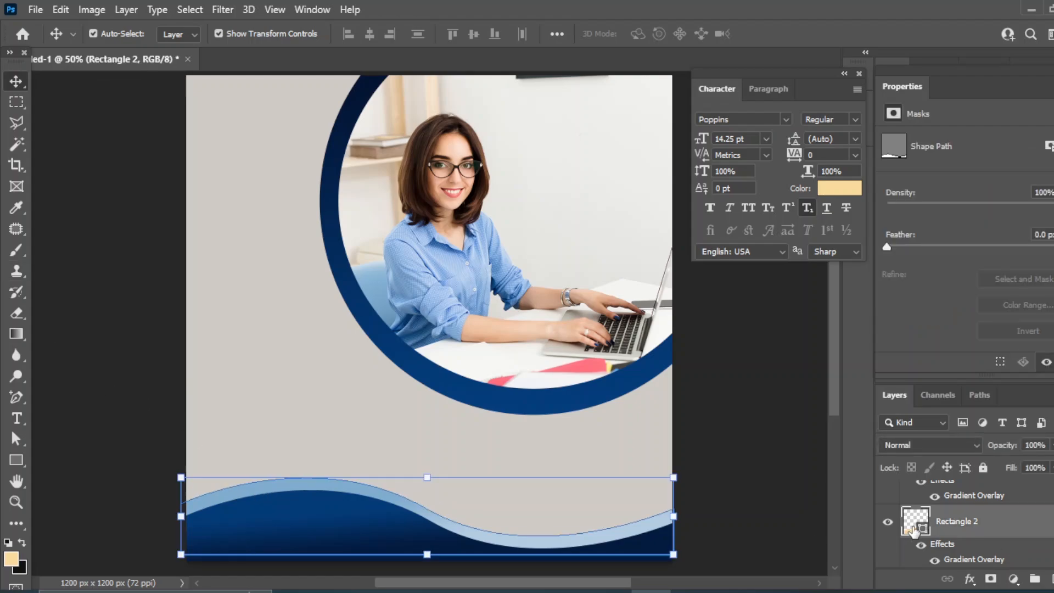
pyautogui.click(969, 580)
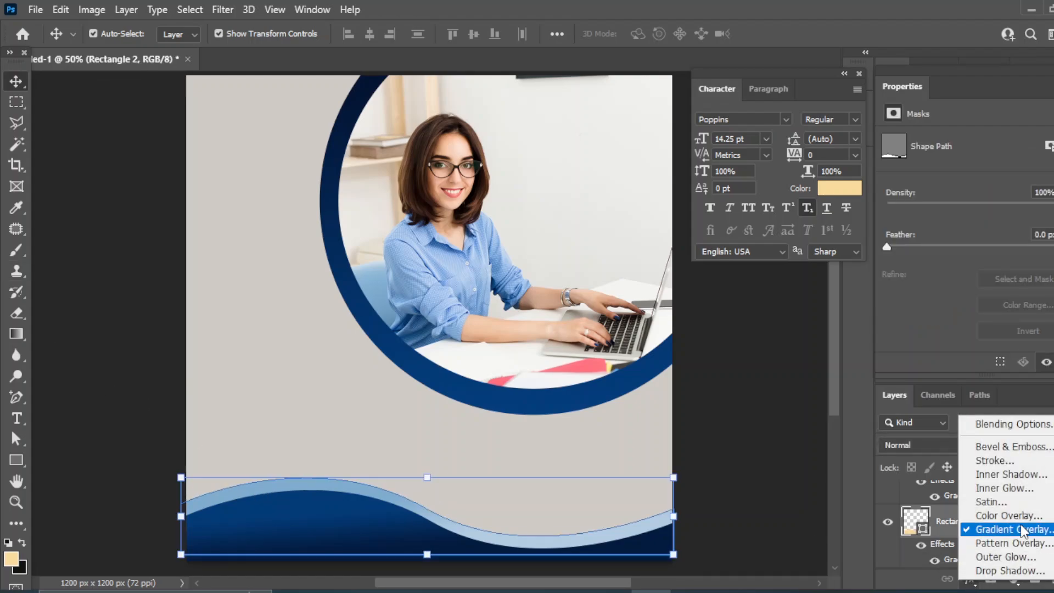
pyautogui.click(898, 393)
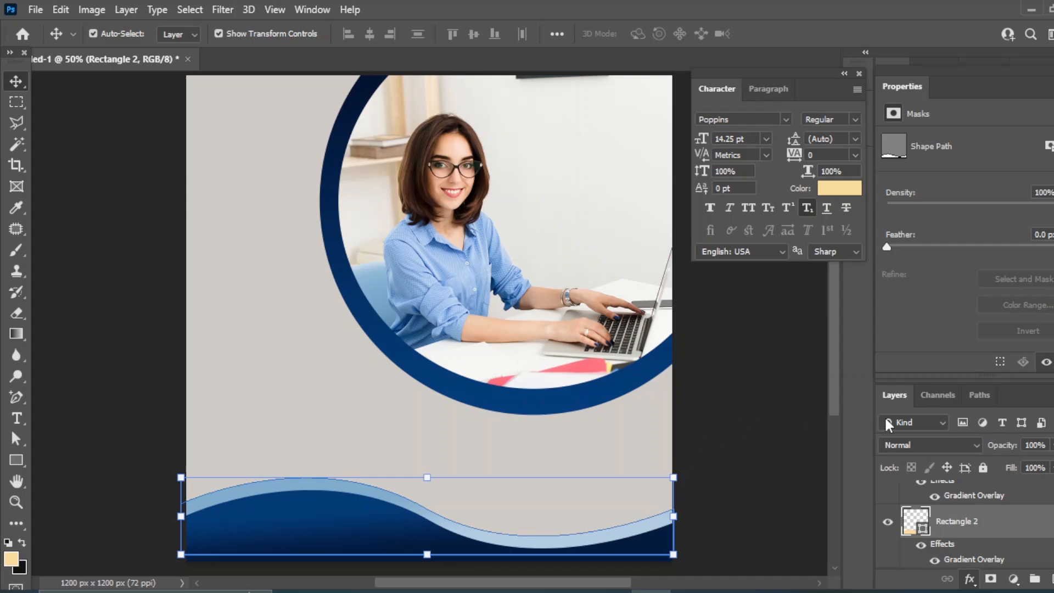
pyautogui.doubleClick(974, 559)
pyautogui.click(692, 290)
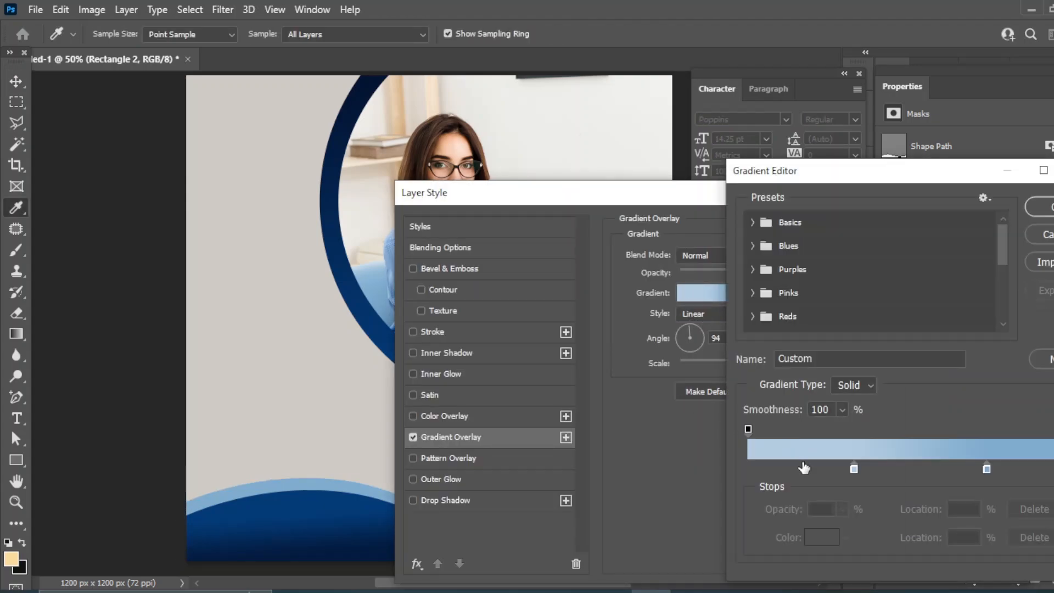
pyautogui.moveTo(854, 468); pyautogui.dragTo(855, 551)
pyautogui.click(986, 469)
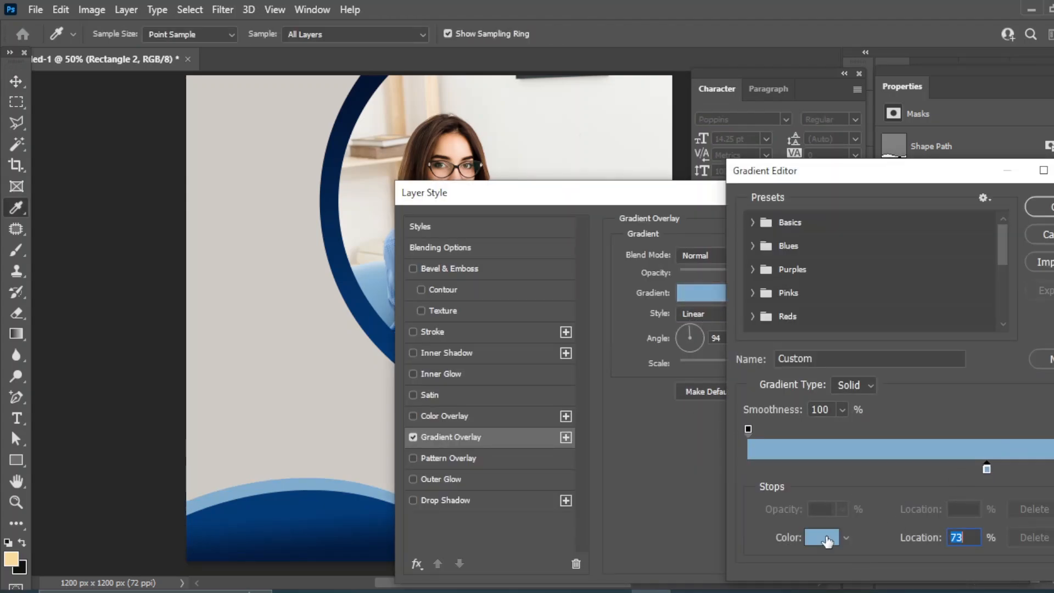
# - Recolour the remaining gradient stop to an off-white sampled from the photo's wall and apply the effect to the rear wave
pyautogui.click(822, 537)
pyautogui.click(536, 113)
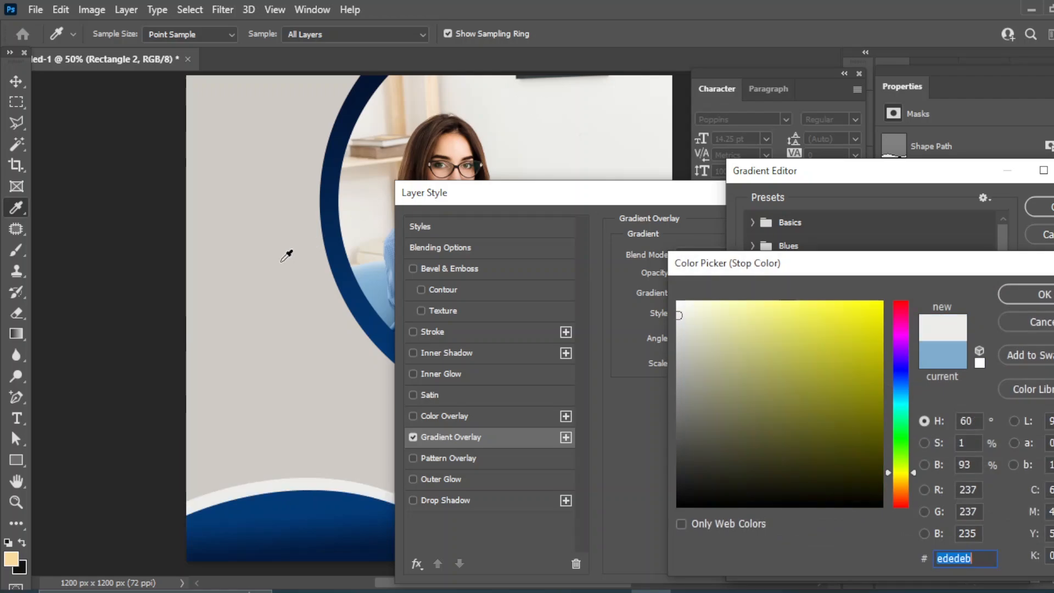
pyautogui.click(664, 103)
pyautogui.click(631, 104)
pyautogui.click(1038, 294)
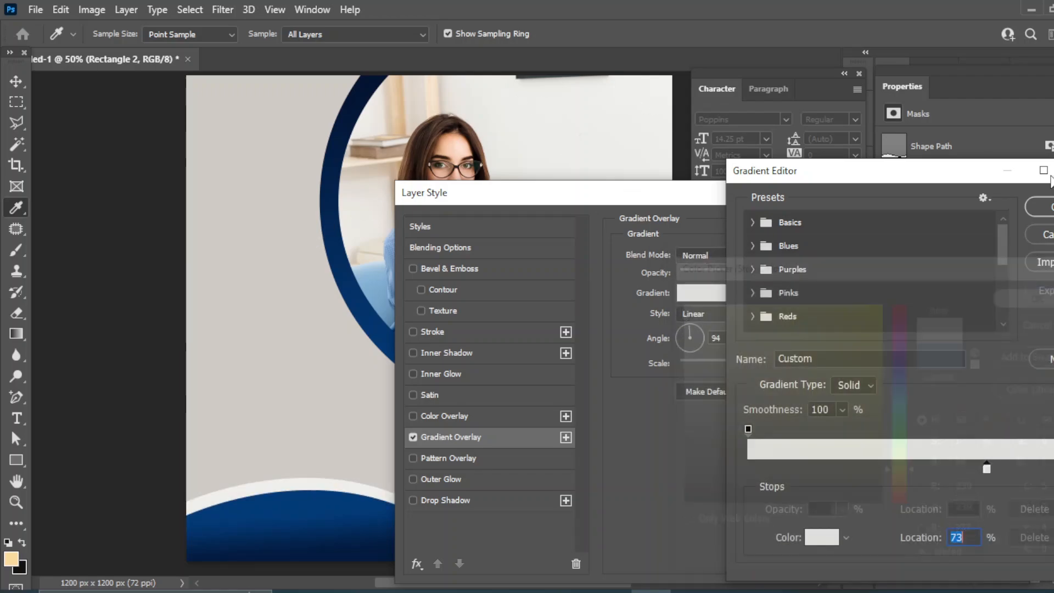
pyautogui.click(1048, 208)
pyautogui.click(965, 231)
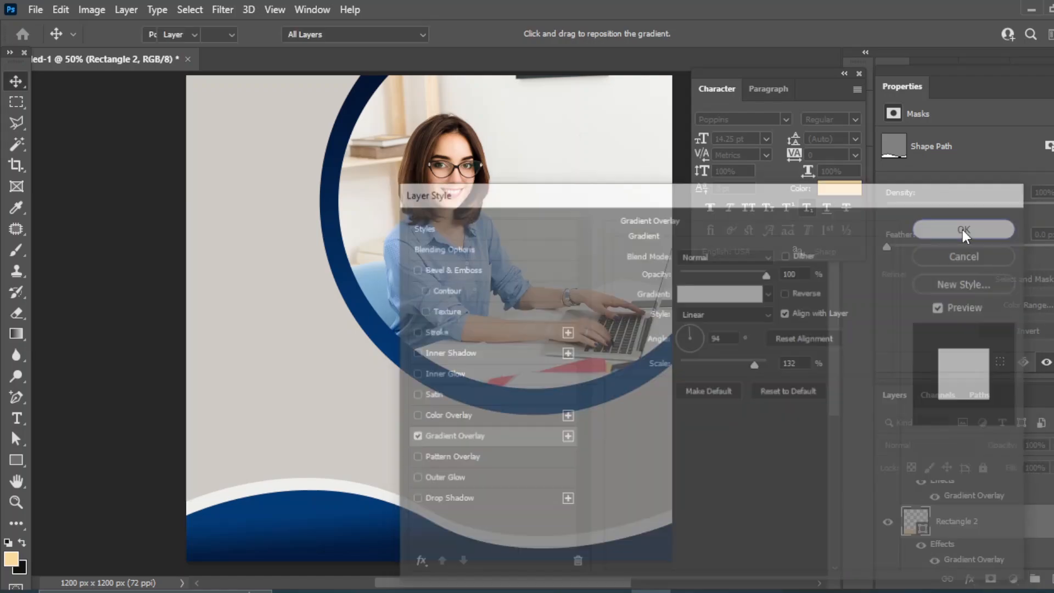
pyautogui.click(732, 433)
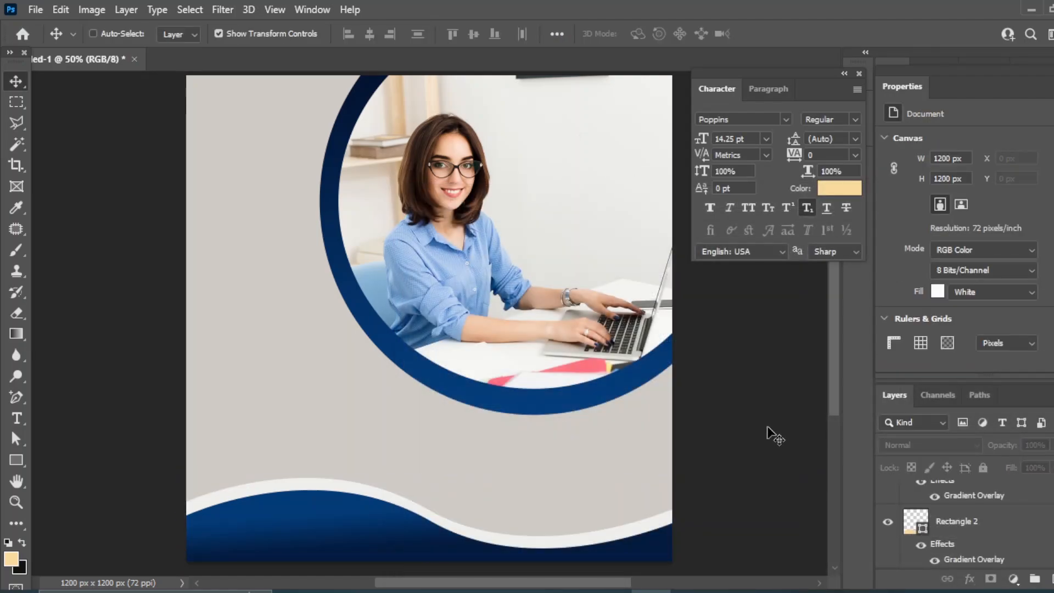
# - Undo the rear wave's off-white and light blue gradient changes together with its latest nudges
pyautogui.hotkey('ctrl', 'j')
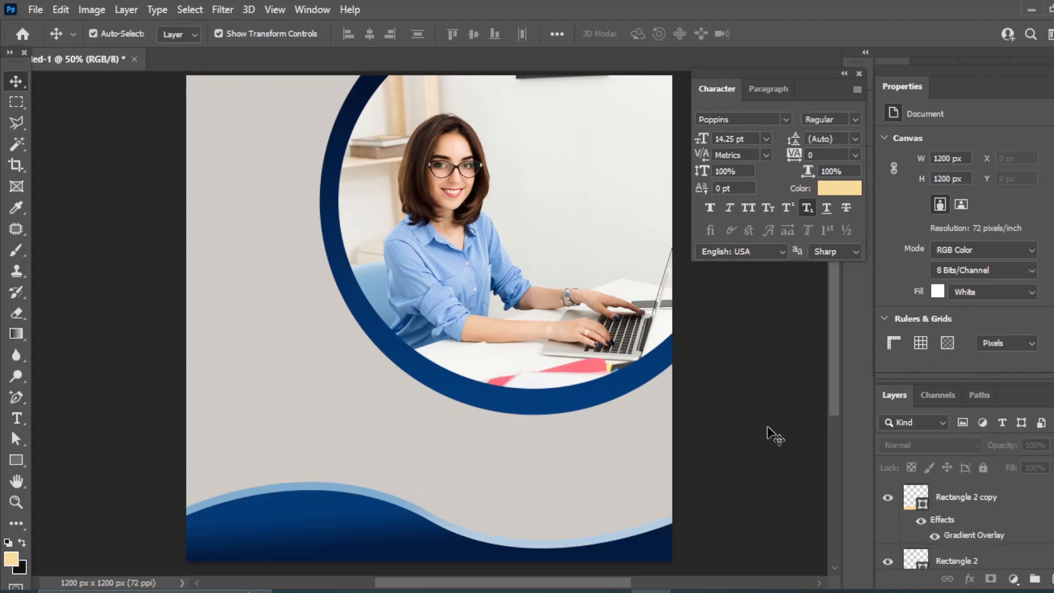
pyautogui.hotkey('ctrl', 'z')
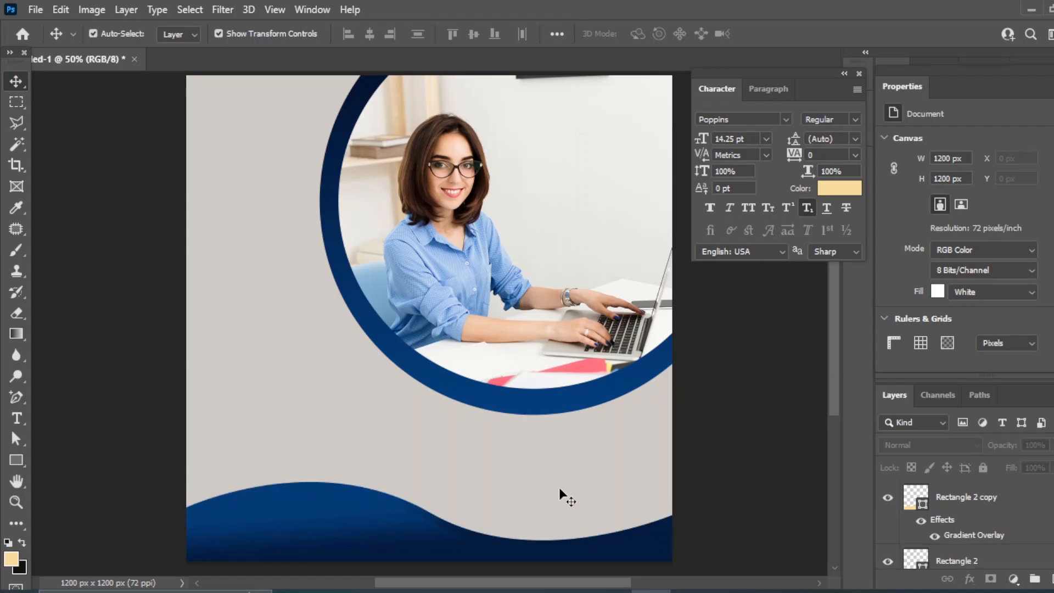
# - Remove the dark navy stop from the overlay gradient of the rear wave, Rectangle 2, keeping only the blue stop at 73%
pyautogui.click(347, 494)
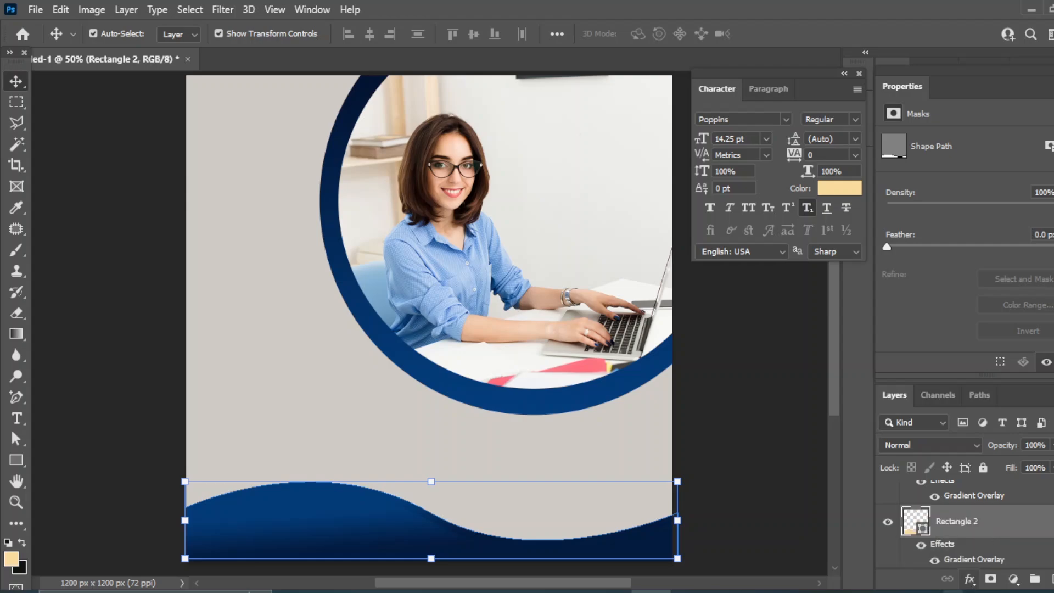
pyautogui.click(970, 579)
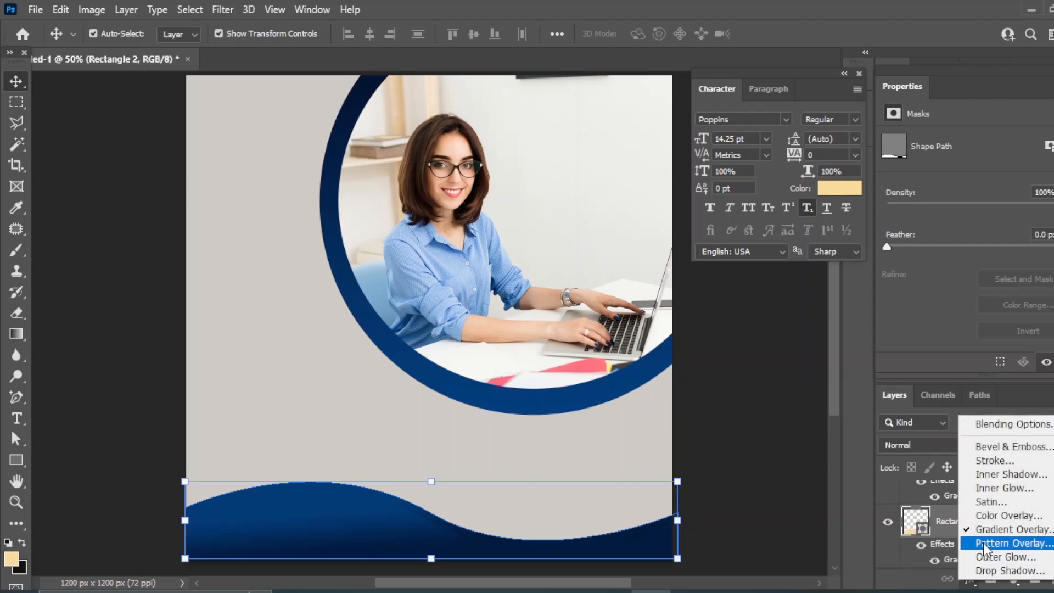
pyautogui.click(1003, 530)
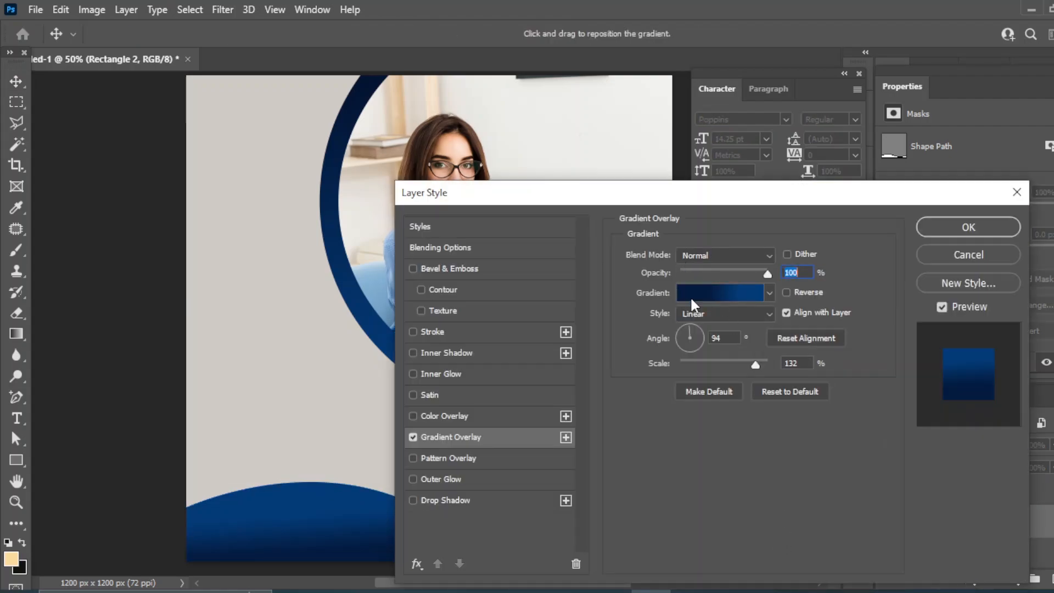
pyautogui.click(691, 296)
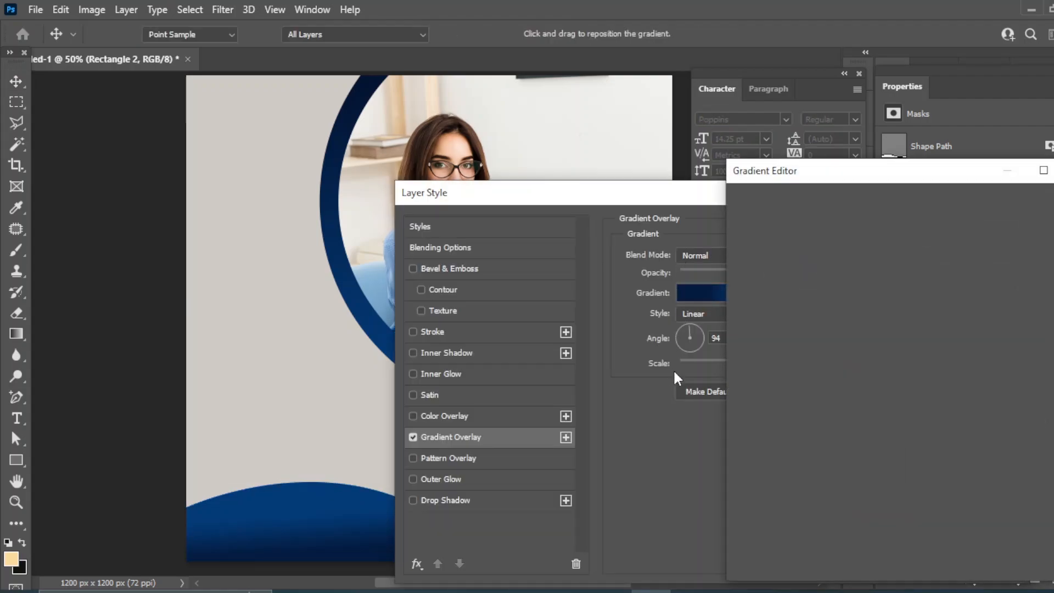
pyautogui.moveTo(855, 468); pyautogui.dragTo(986, 471)
pyautogui.click(922, 471)
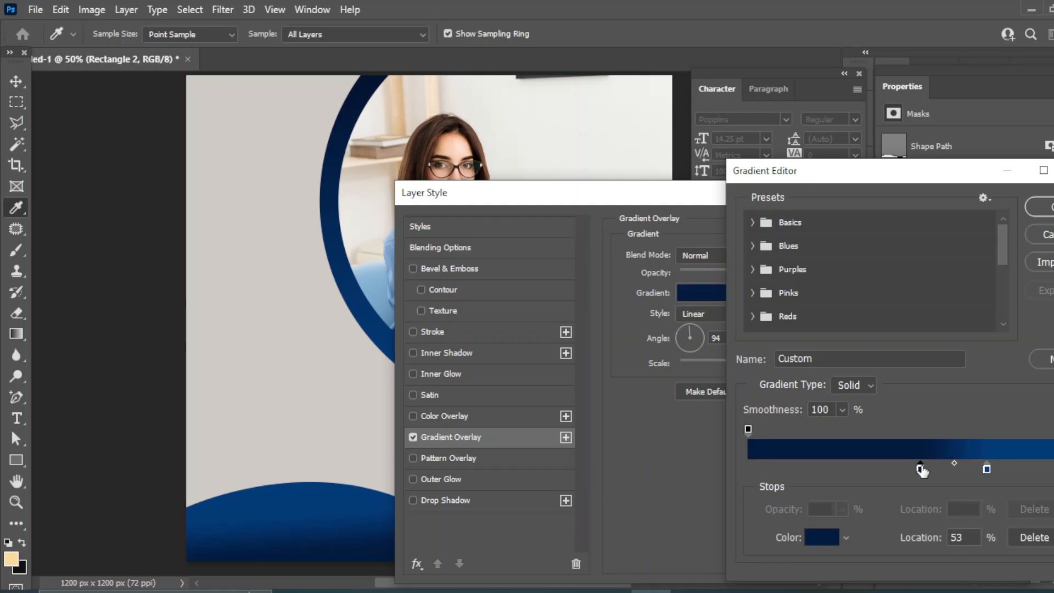
pyautogui.moveTo(922, 468); pyautogui.dragTo(987, 469)
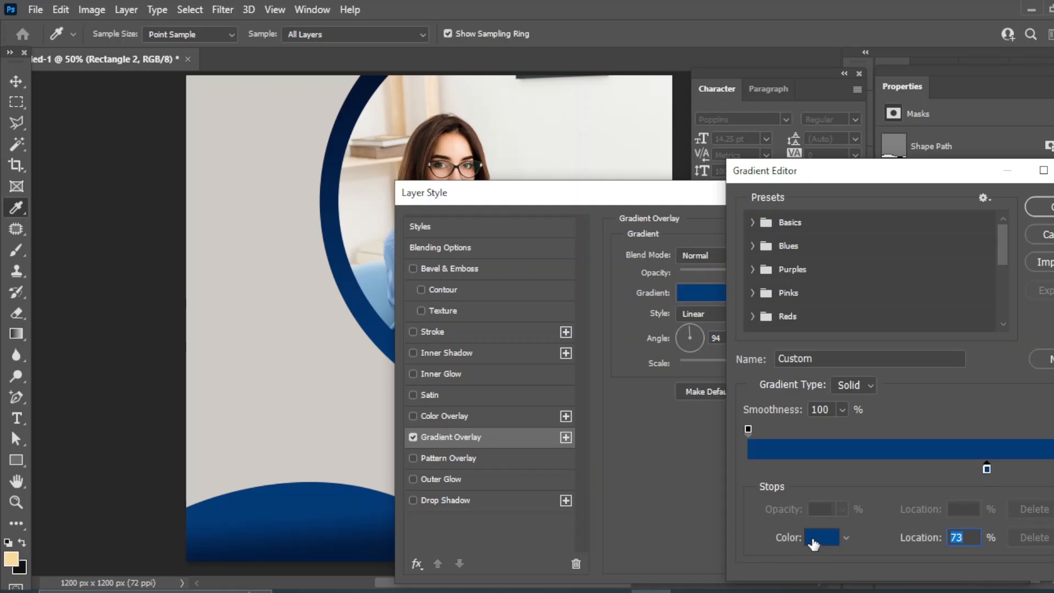
# - Change the remaining blue stop to a near-white cream, apply the overlay, and nudge the rear wave up about 10 px
pyautogui.click(815, 540)
pyautogui.click(502, 105)
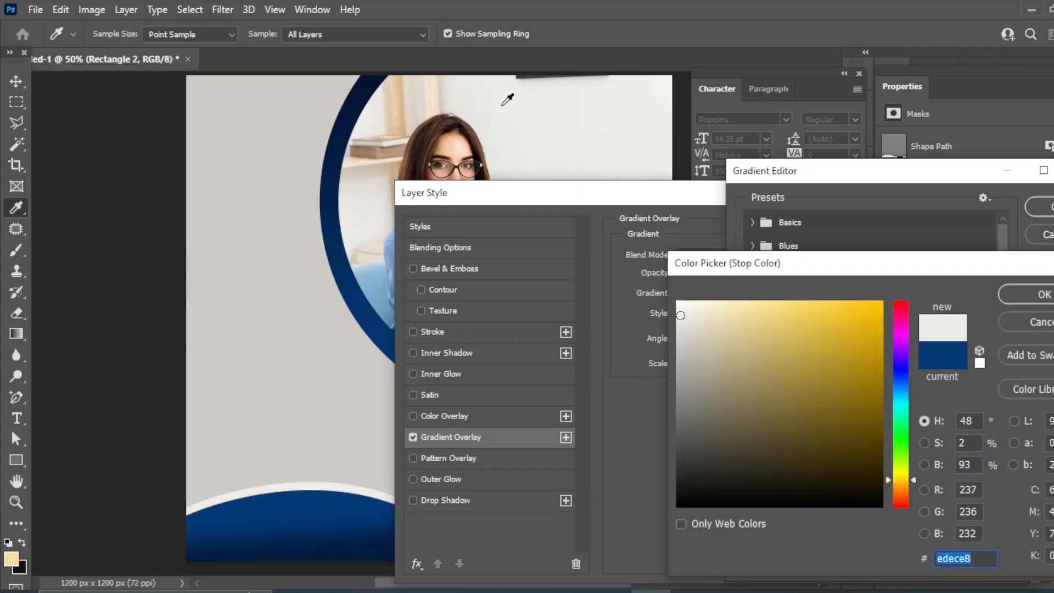
pyautogui.click(469, 95)
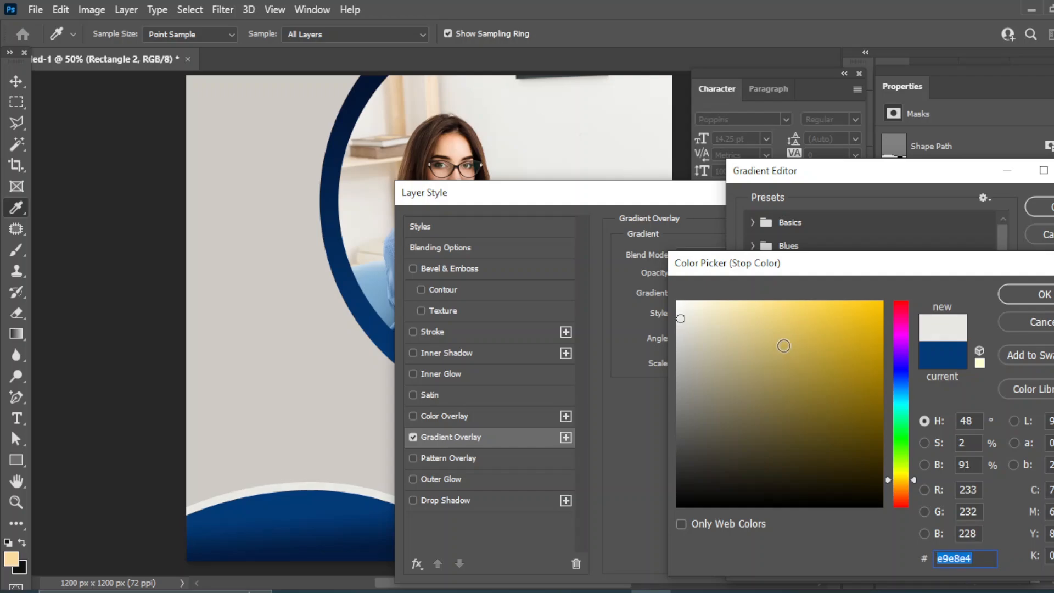
pyautogui.click(687, 306)
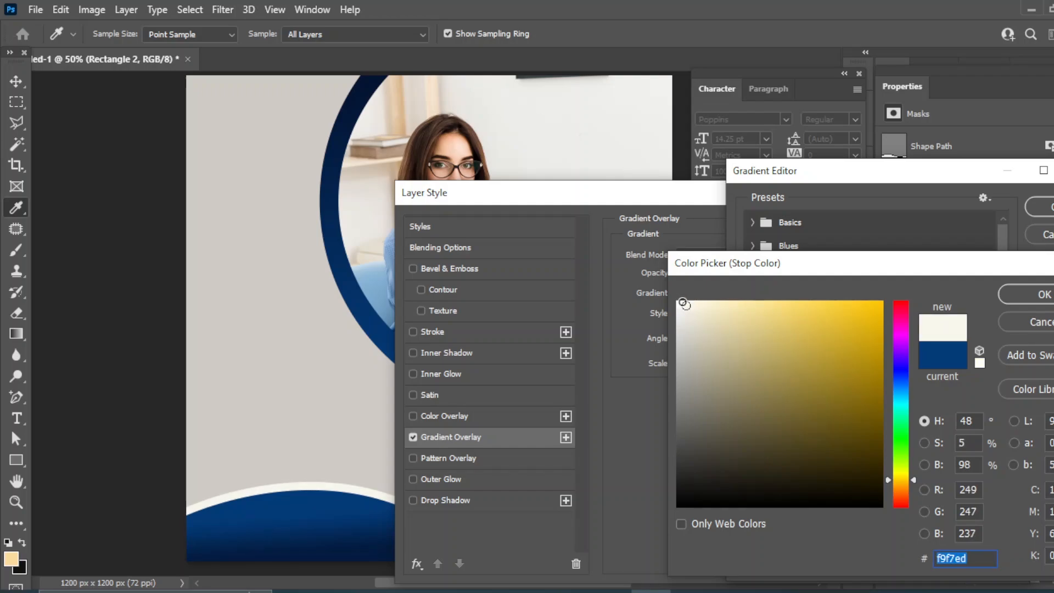
pyautogui.click(1040, 295)
pyautogui.click(1041, 207)
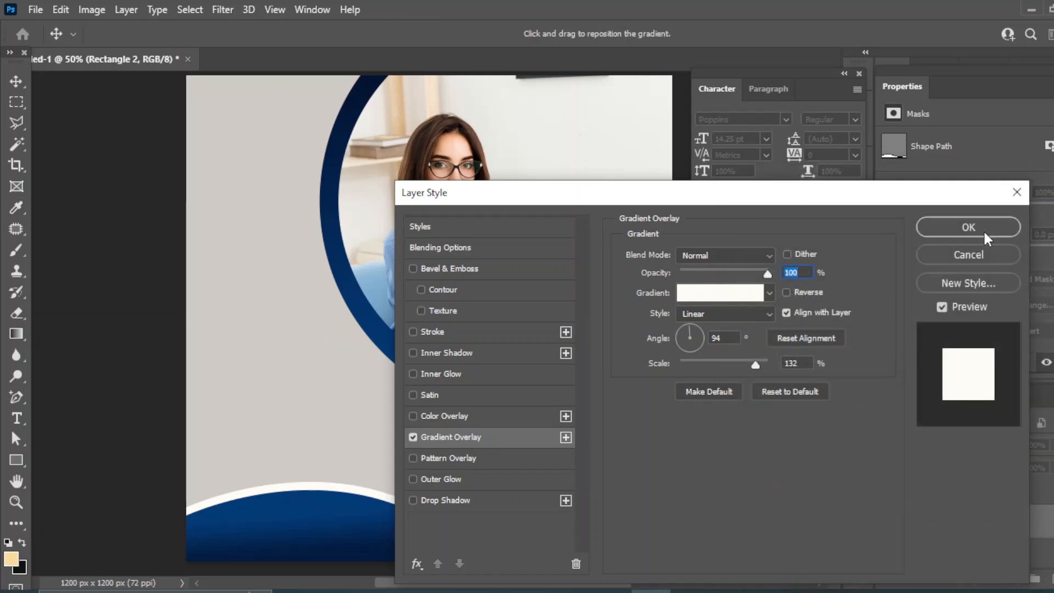
pyautogui.click(970, 225)
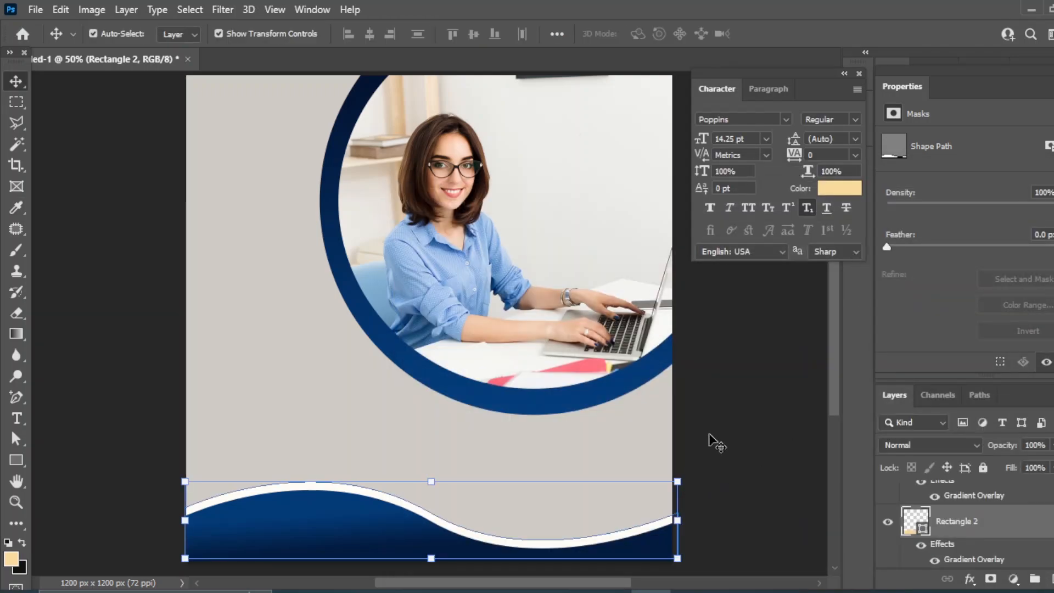
pyautogui.hotkey('shift', 'Up')
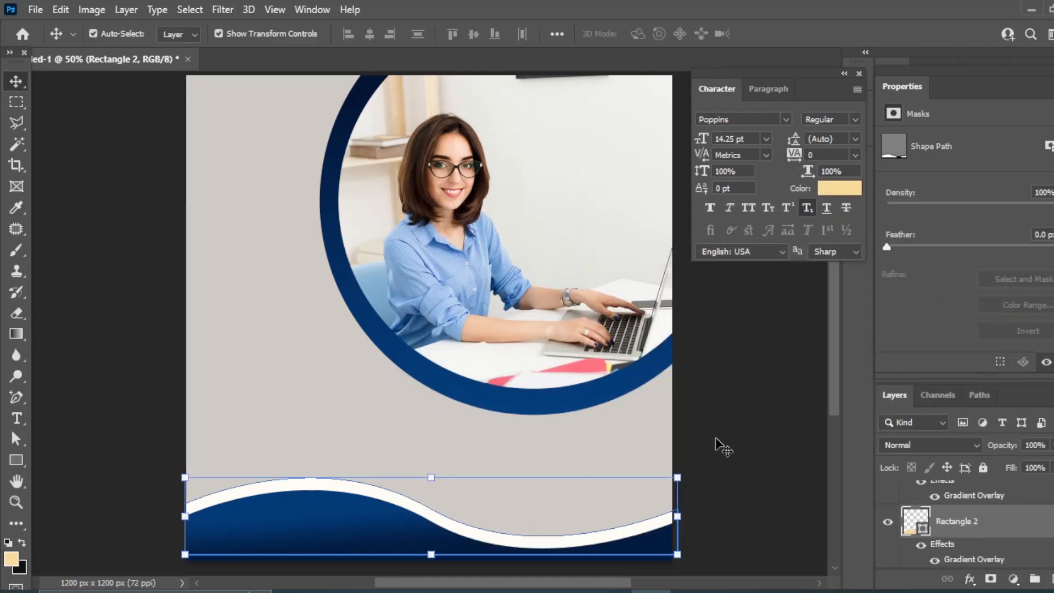
# - Add a drop shadow to the near-white rear wave and set its colour to the medium gray 706f6d
pyautogui.click(738, 453)
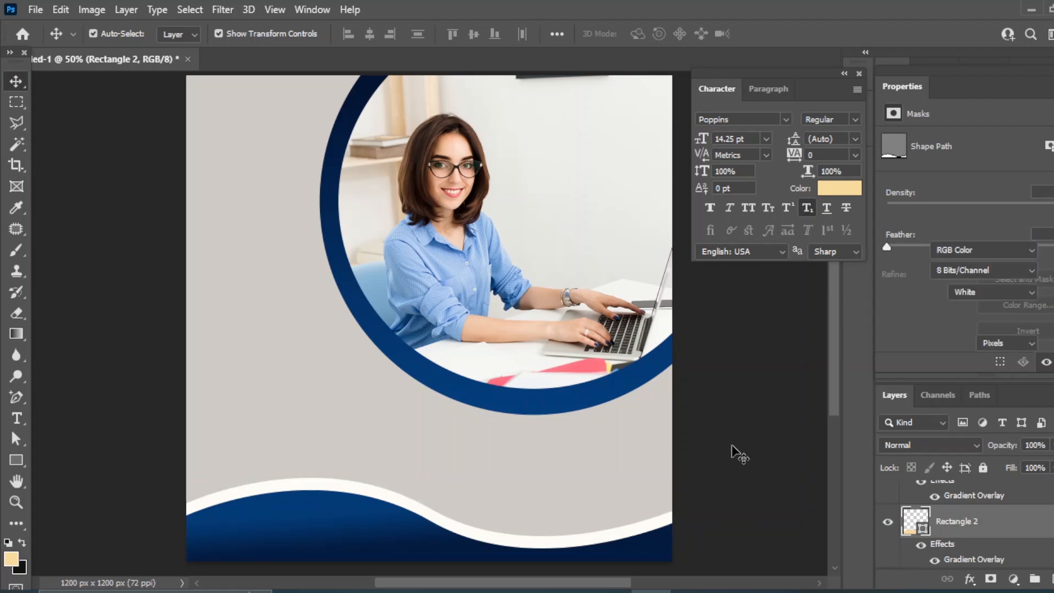
pyautogui.click(633, 538)
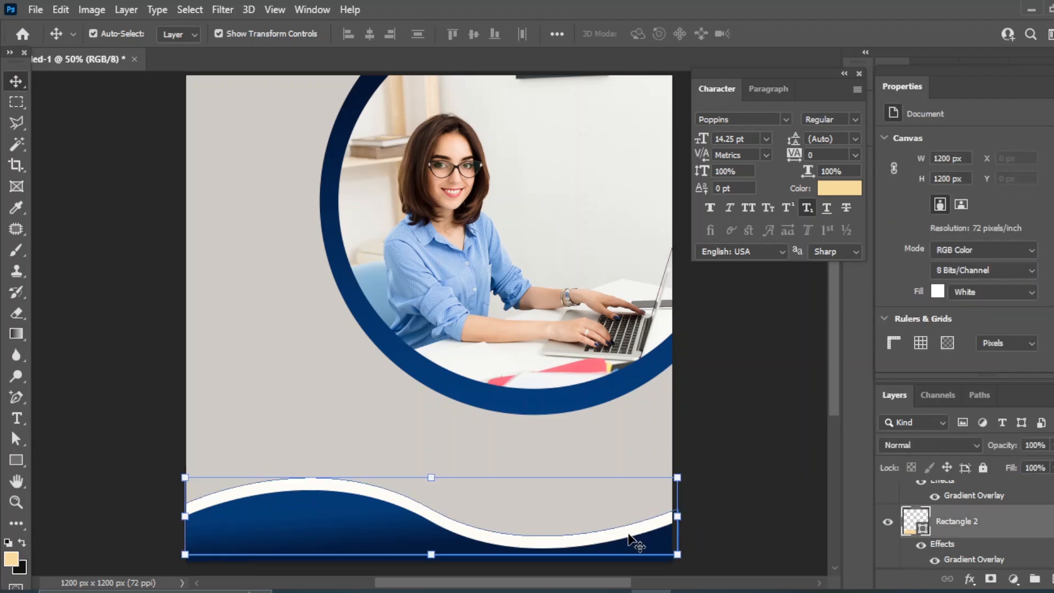
pyautogui.click(970, 579)
pyautogui.click(646, 311)
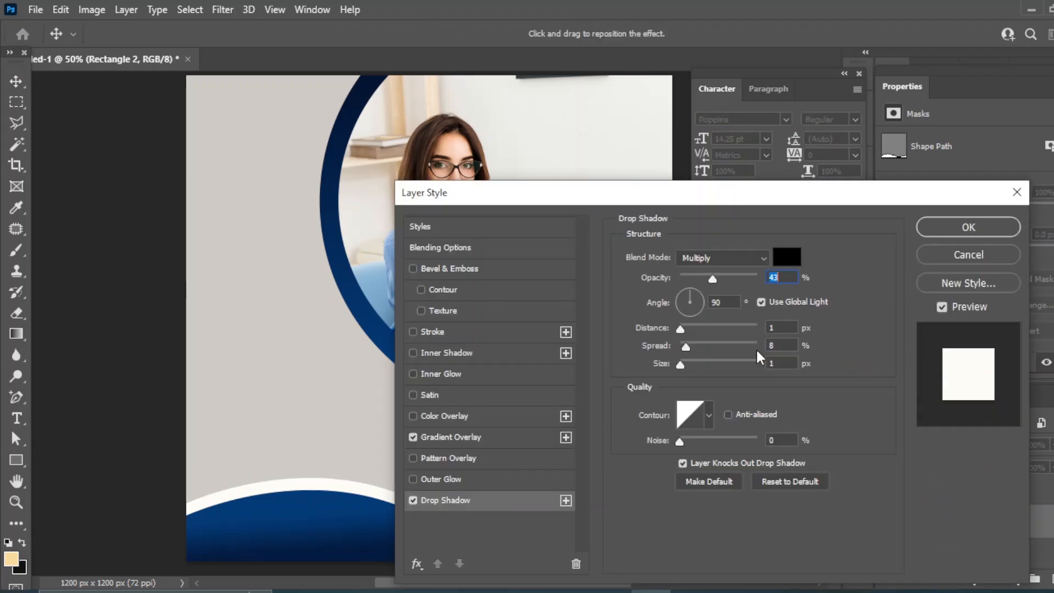
pyautogui.click(786, 257)
pyautogui.click(261, 332)
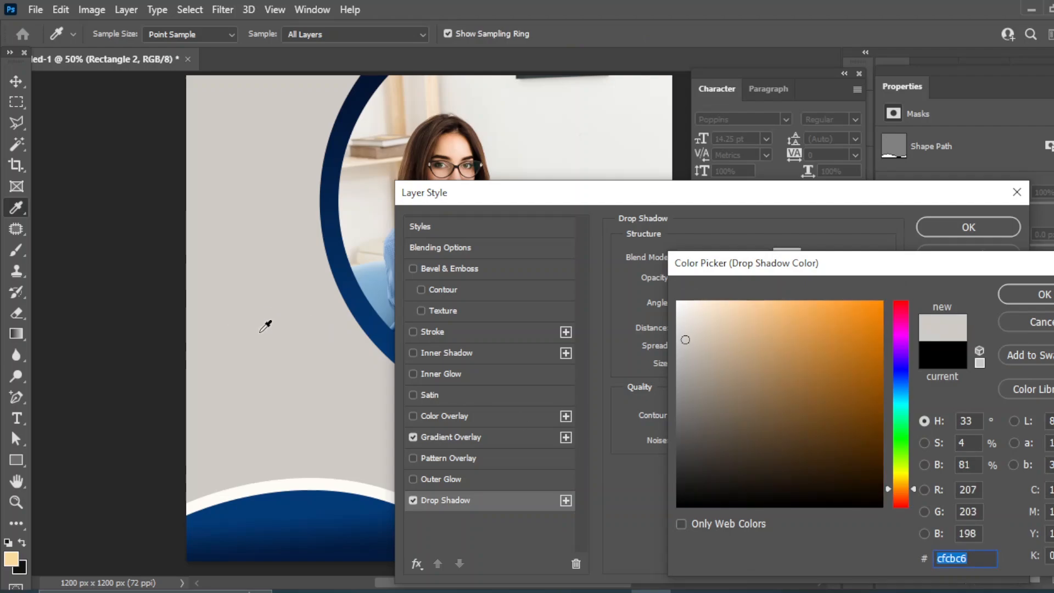
pyautogui.moveTo(691, 364); pyautogui.dragTo(682, 417)
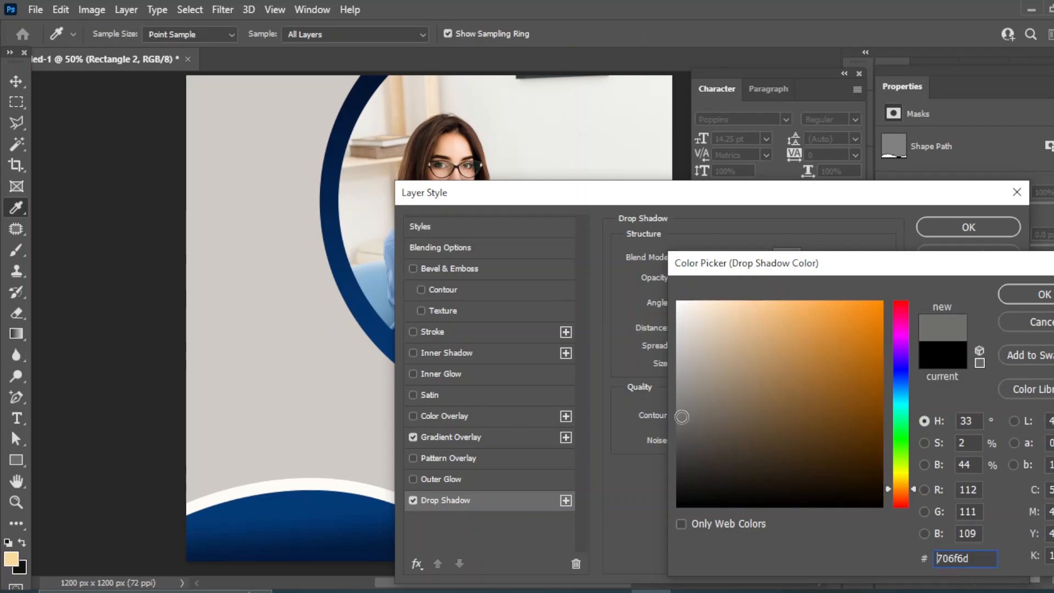
pyautogui.click(1033, 294)
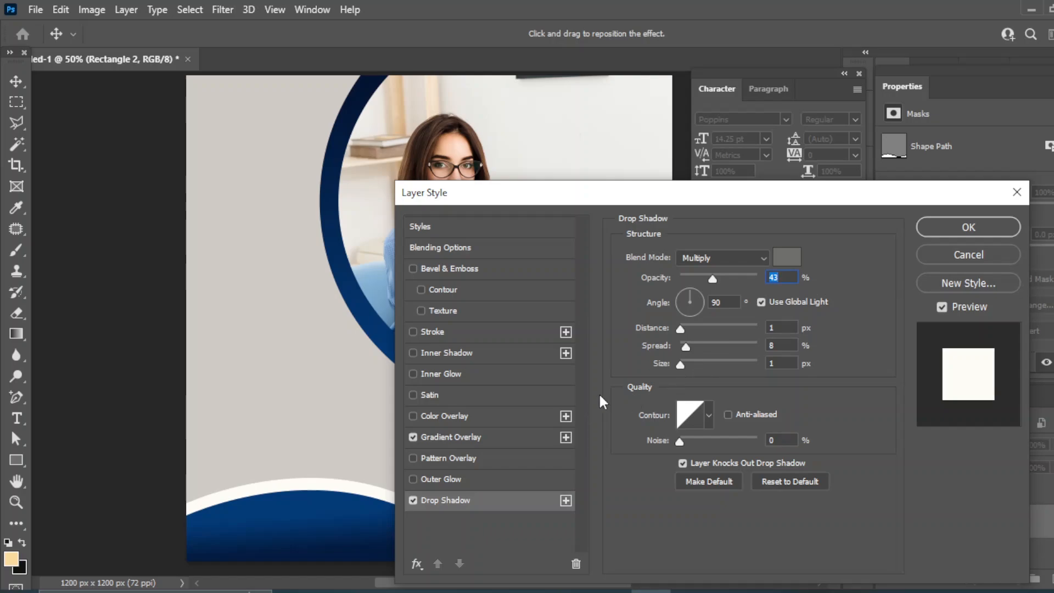
# - Set the rear wave's drop shadow to the single-peak Cone contour with a size of 18 px and apply it
pyautogui.moveTo(691, 364); pyautogui.dragTo(723, 366)
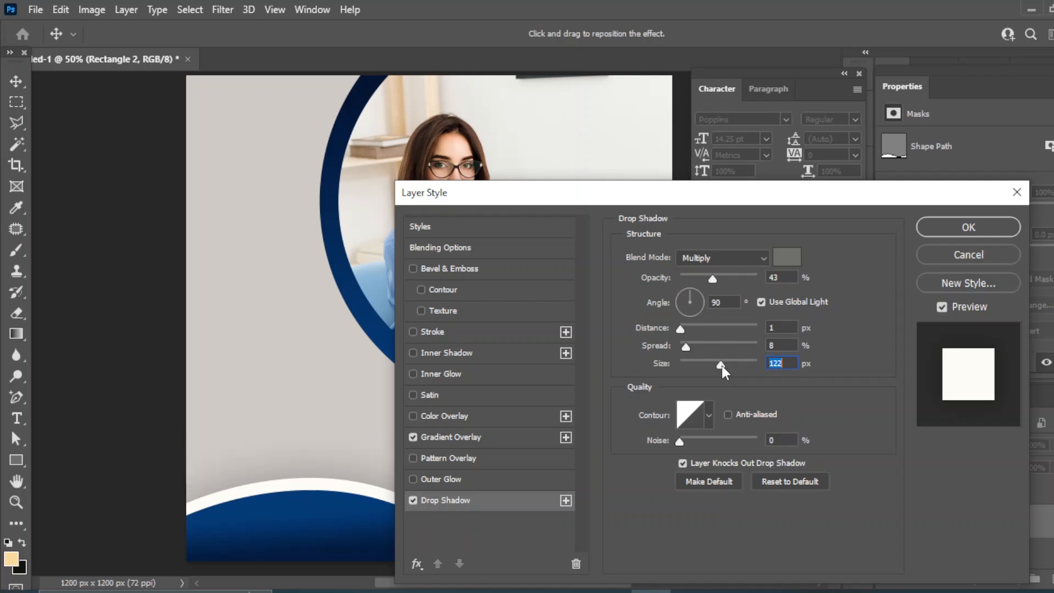
pyautogui.click(536, 502)
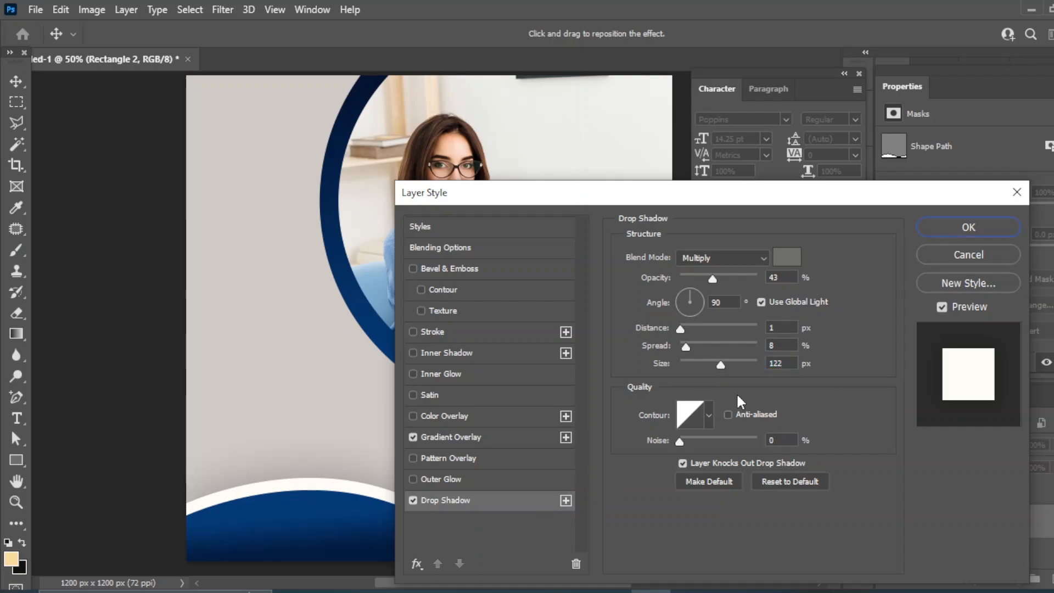
pyautogui.click(709, 416)
pyautogui.click(638, 452)
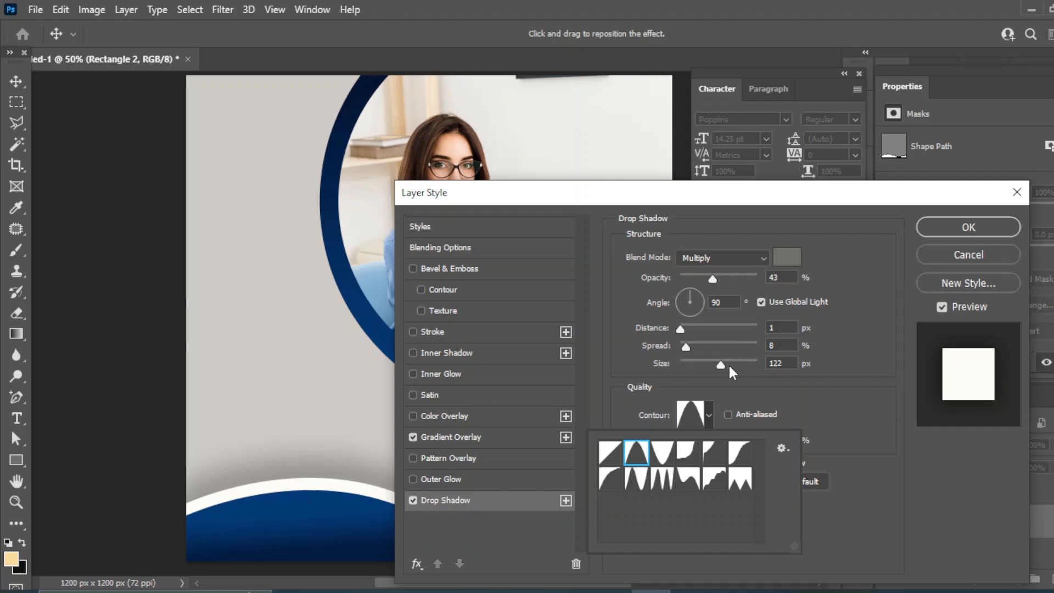
pyautogui.click(718, 364)
pyautogui.moveTo(718, 364); pyautogui.dragTo(690, 360)
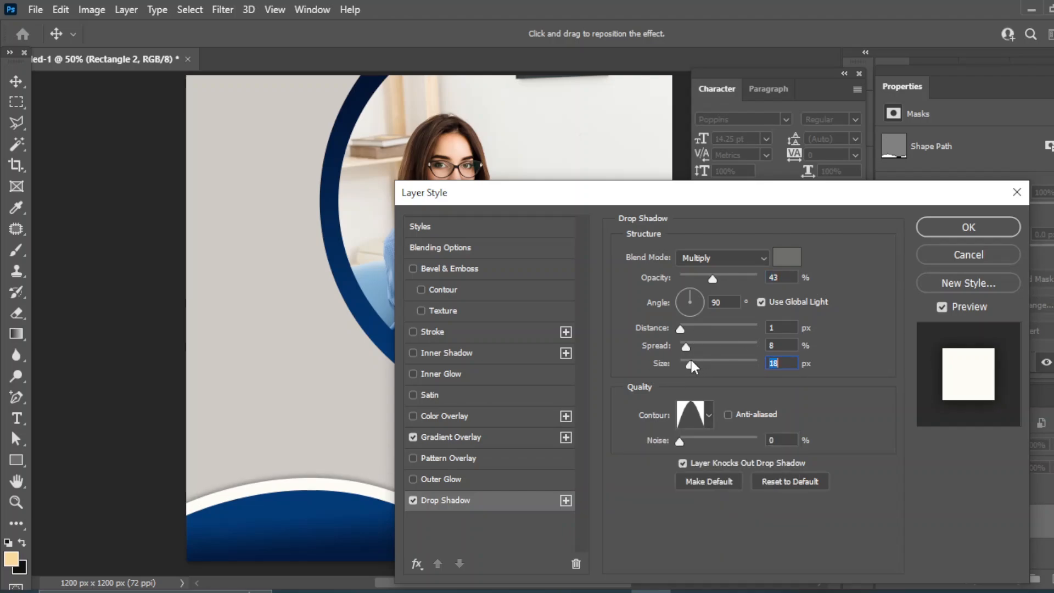
pyautogui.click(977, 229)
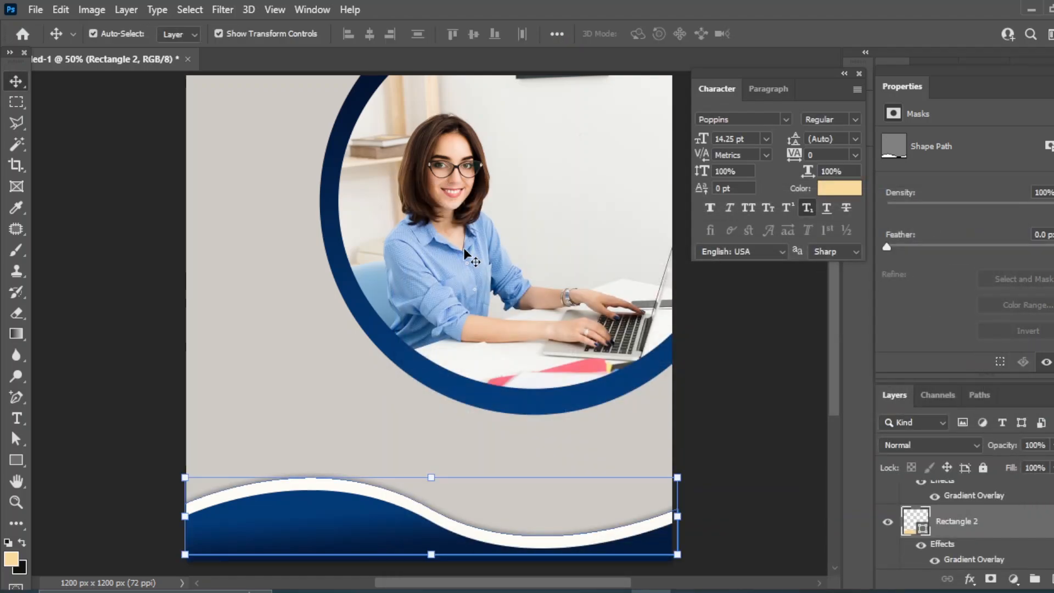
# - Convert the rear wave to a smart object, apply a Gaussian Blur of about 2.3 px, and deselect it
pyautogui.click(223, 9)
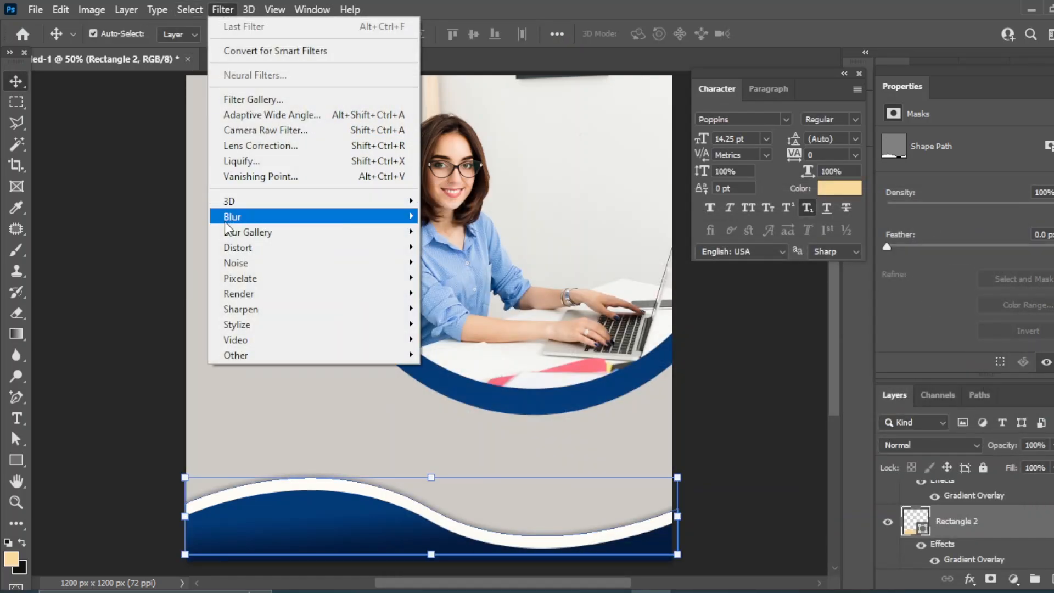
pyautogui.moveTo(384, 217)
pyautogui.click(463, 278)
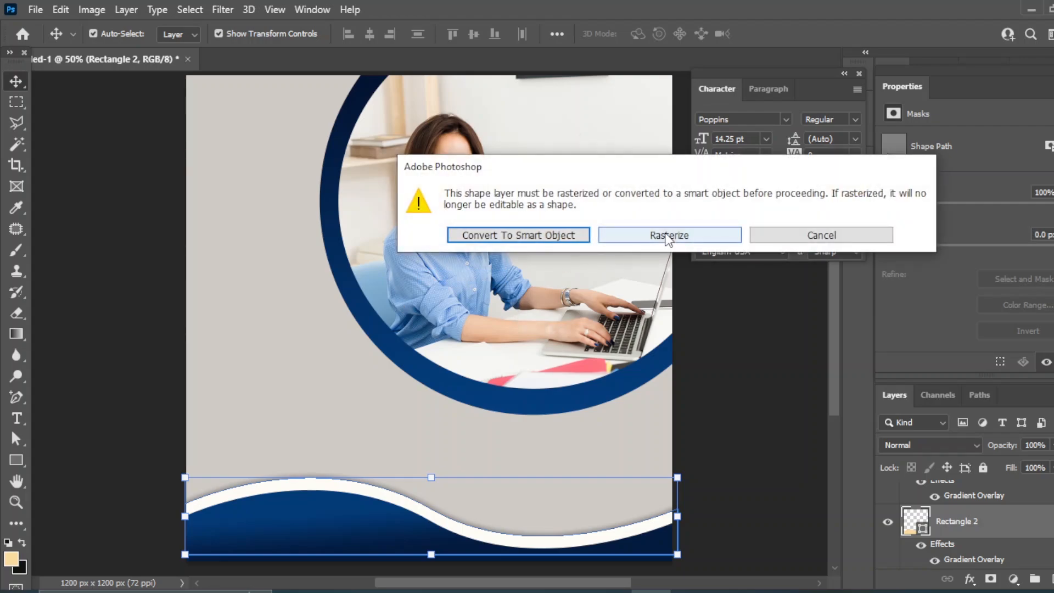
pyautogui.click(559, 238)
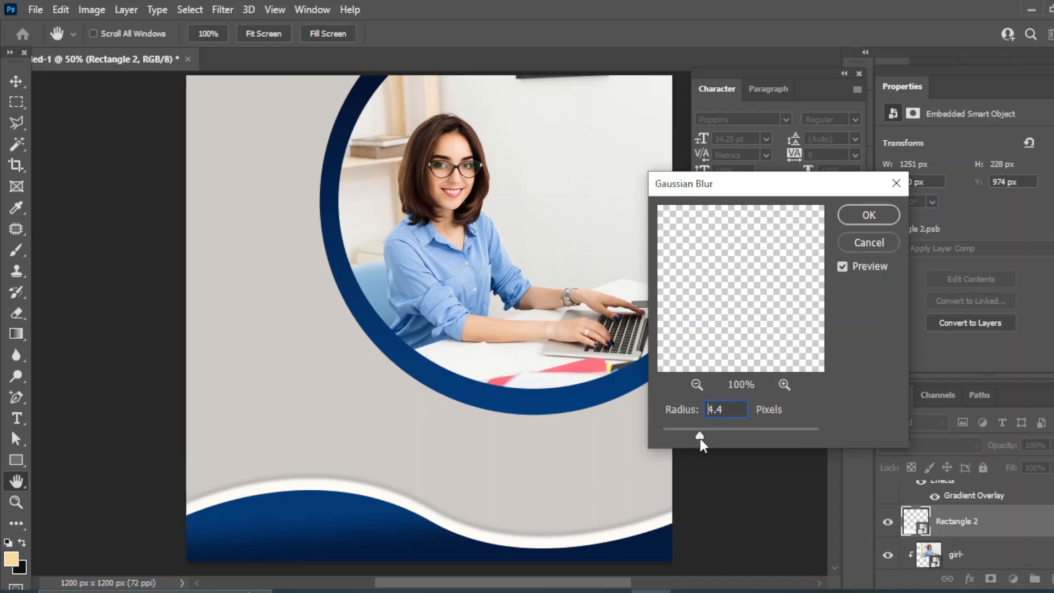
pyautogui.moveTo(700, 437); pyautogui.dragTo(713, 440)
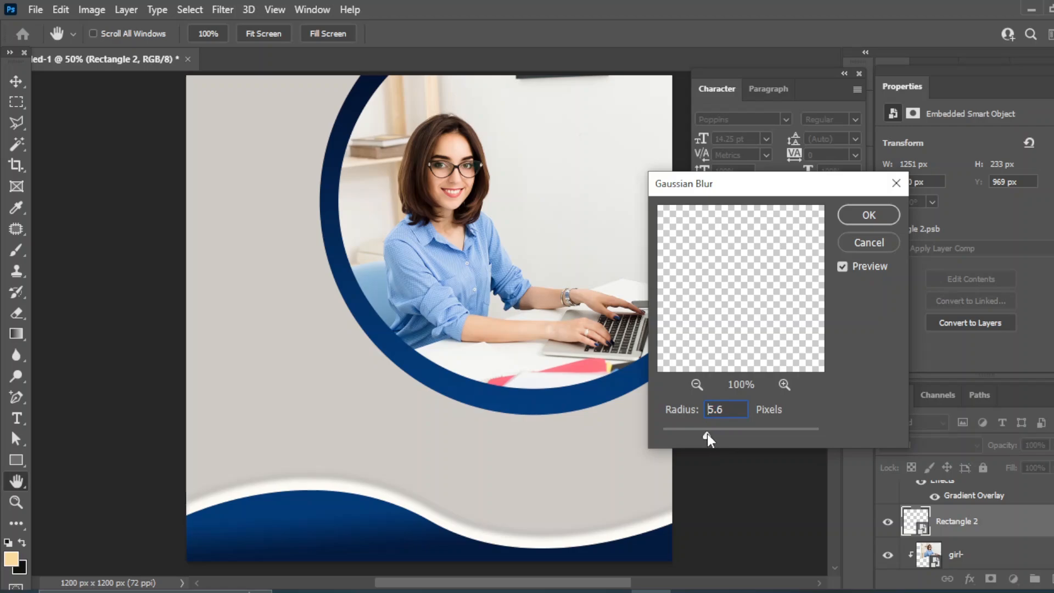
pyautogui.moveTo(703, 433); pyautogui.dragTo(682, 434)
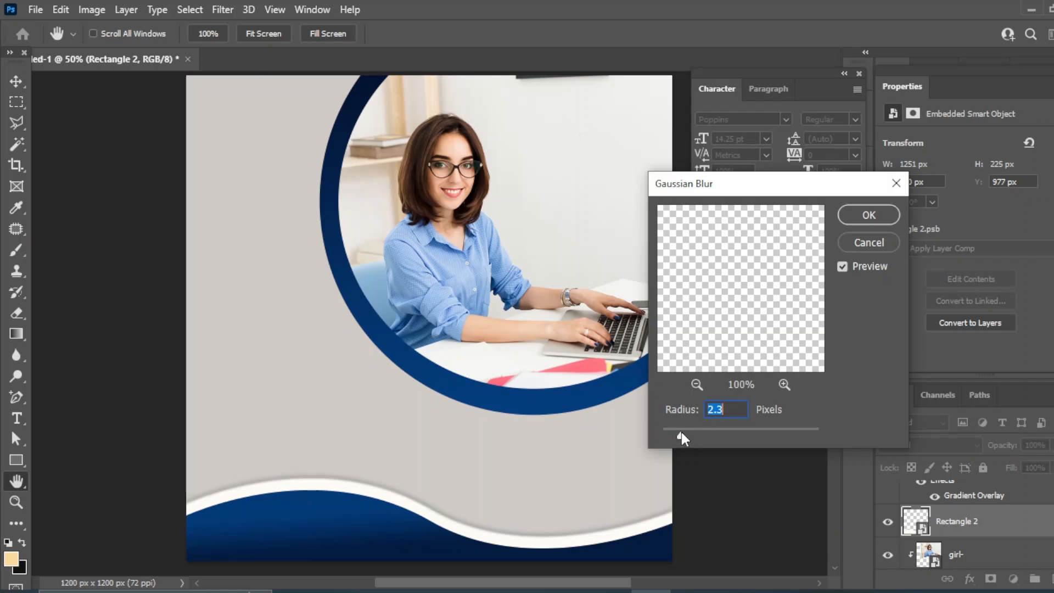
pyautogui.click(885, 214)
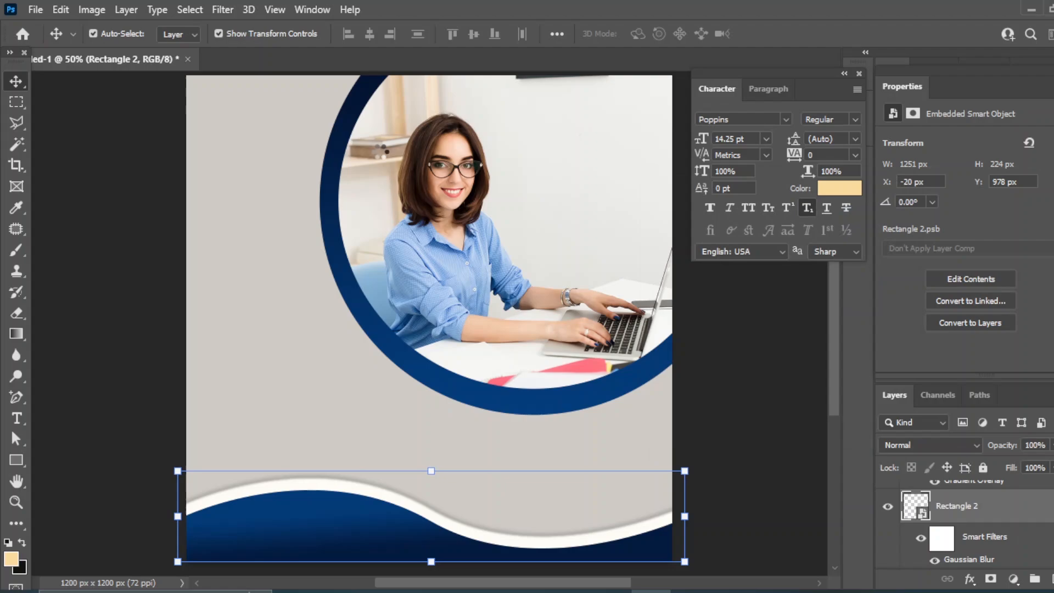
pyautogui.click(760, 407)
# - Add a horizontal text layer reading "we are" on the gray area beside the circular photo
pyautogui.moveTo(536, 231)
pyautogui.mouseDown()
pyautogui.moveTo(530, 259)
pyautogui.moveTo(538, 244)
pyautogui.mouseUp()
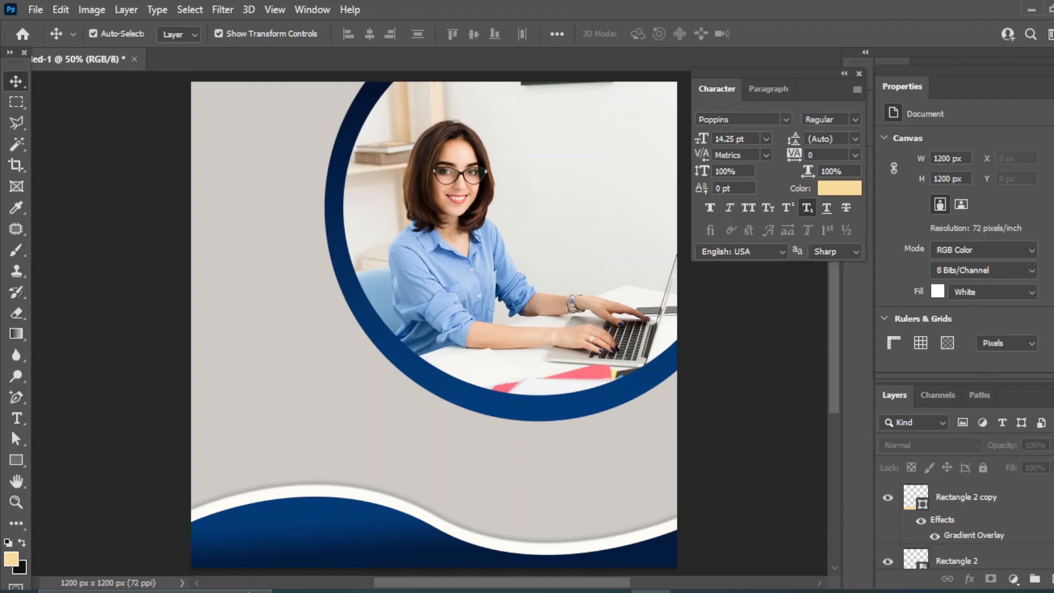
pyautogui.rightClick(16, 418)
pyautogui.click(99, 413)
pyautogui.click(265, 314)
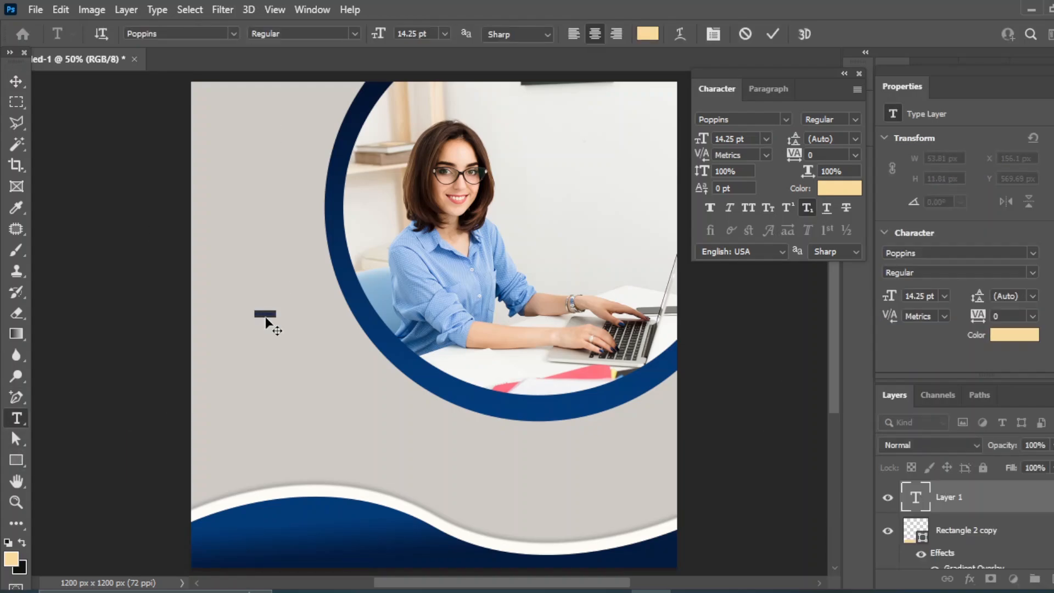
pyautogui.click(11, 78)
# - Enlarge the "we are" text to about 103.68 pt and format it as all caps without subscript
pyautogui.click(766, 139)
pyautogui.click(759, 273)
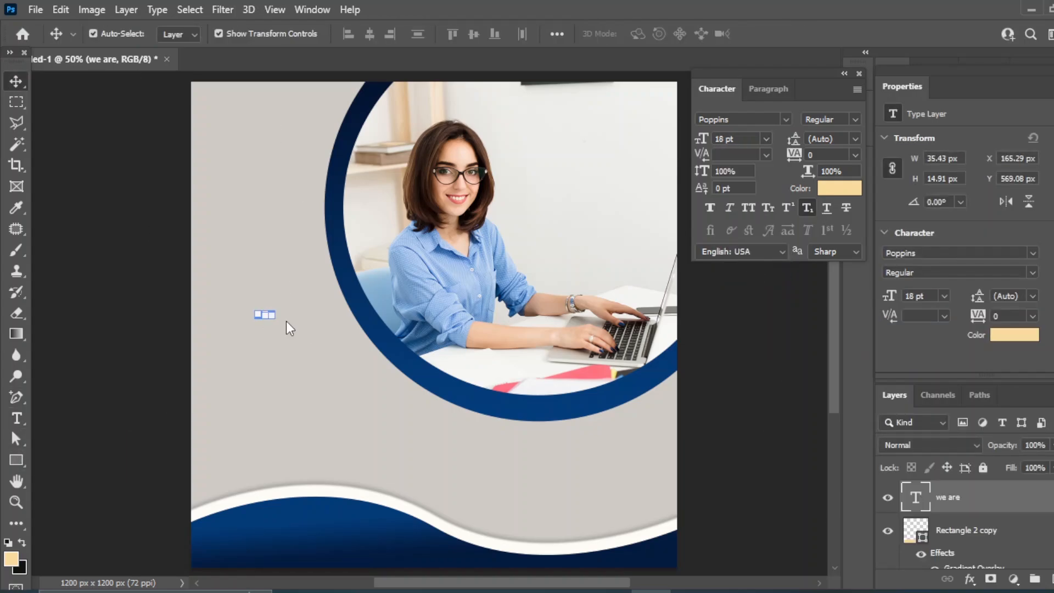
pyautogui.moveTo(276, 319); pyautogui.dragTo(250, 214)
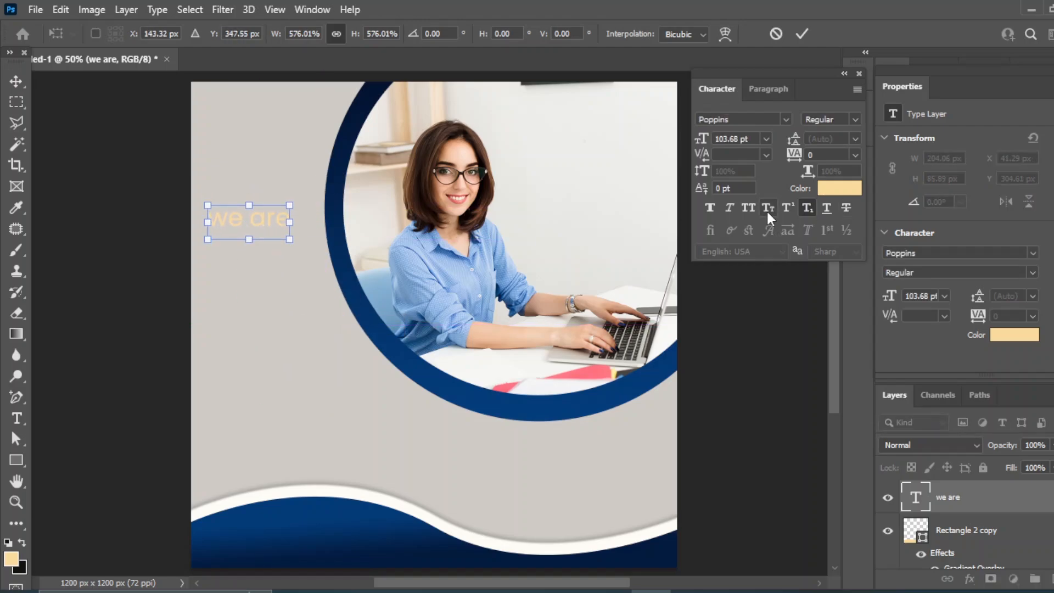
pyautogui.click(11, 77)
pyautogui.click(749, 209)
pyautogui.click(806, 210)
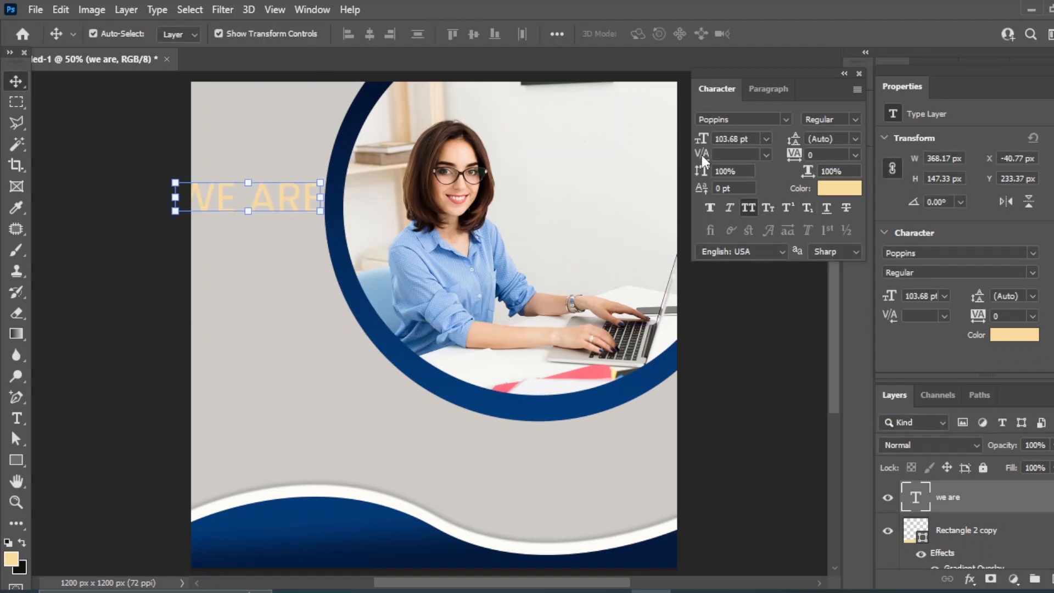
pyautogui.click(767, 139)
pyautogui.click(740, 271)
pyautogui.hotkey('ctrl', 't')
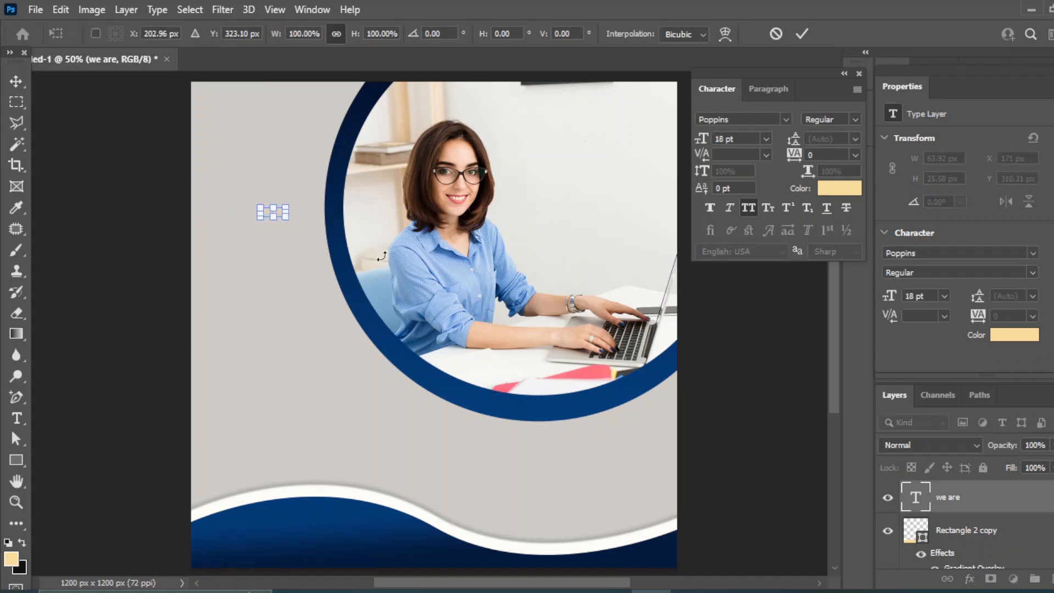
pyautogui.press('Escape')
pyautogui.hotkey('ctrl', 'z')
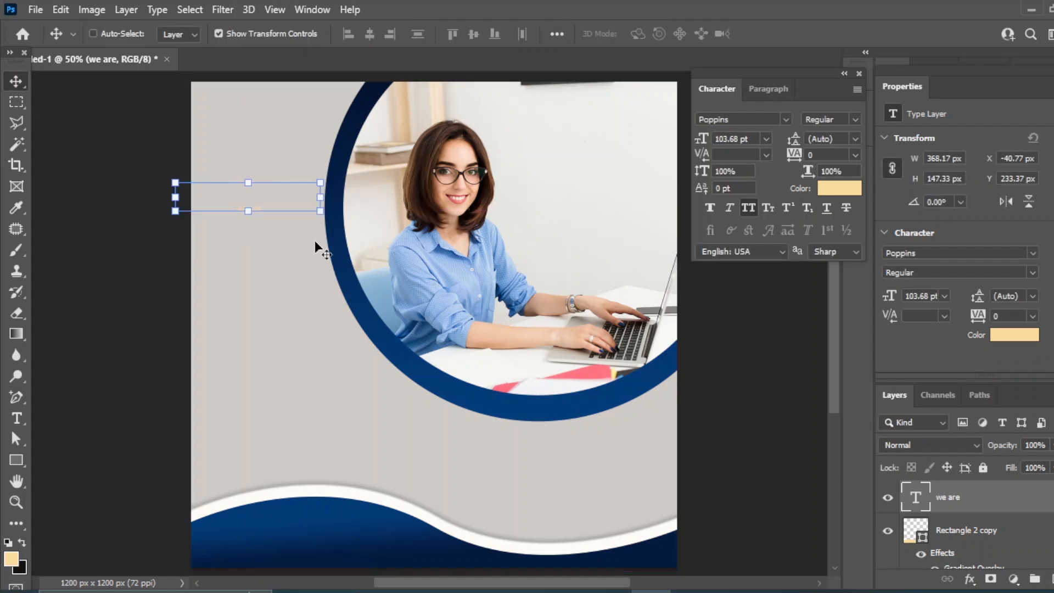
# - Restyle the WE ARE text at 36 pt in dark navy sampled from the circle's rim and move it higher on the canvas
pyautogui.click(766, 139)
pyautogui.click(739, 305)
pyautogui.click(847, 183)
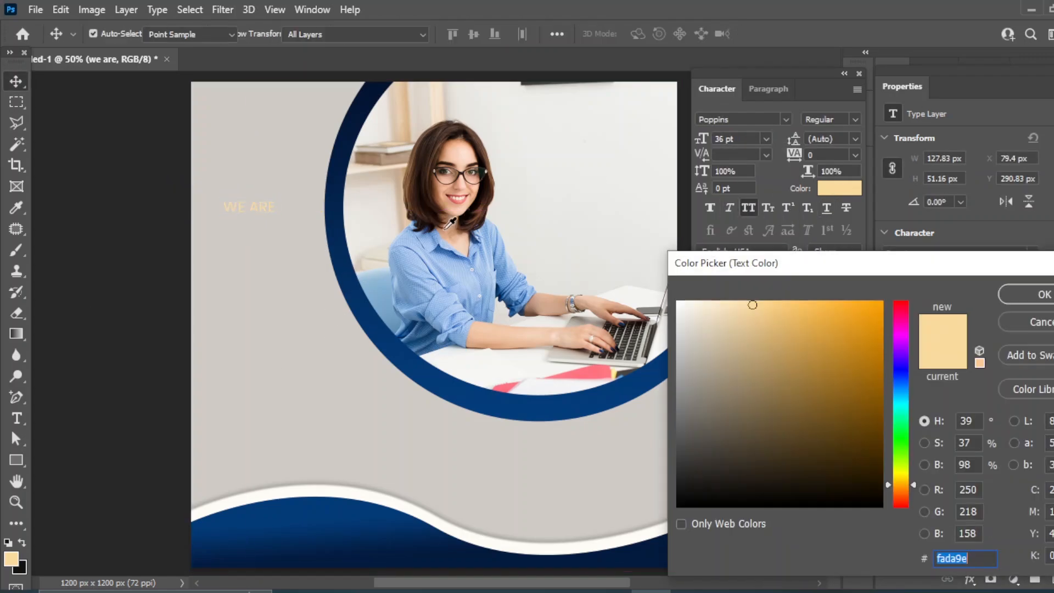
pyautogui.click(350, 131)
pyautogui.click(1039, 291)
pyautogui.click(748, 370)
pyautogui.moveTo(238, 206); pyautogui.dragTo(239, 166)
pyautogui.click(734, 399)
# - Duplicate the WE ARE text directly beneath the original and change the copy's wording to DIGITAL
pyautogui.click(956, 503)
pyautogui.hotkey('ctrl', 'j')
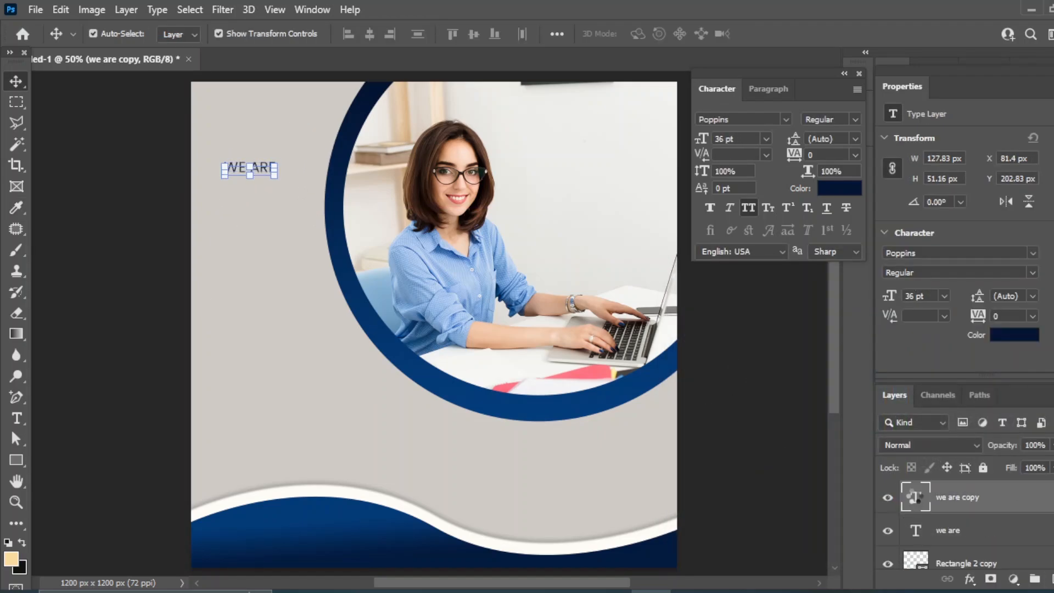
pyautogui.hotkey('shift', 'Down')
pyautogui.hotkey('shift', 'Down')
pyautogui.hotkey('shift', 'Down')
pyautogui.hotkey('shift', 'Down')
pyautogui.hotkey('shift', 'Down')
pyautogui.hotkey('shift', 'Down')
pyautogui.click(16, 419)
pyautogui.moveTo(275, 184); pyautogui.dragTo(198, 189)
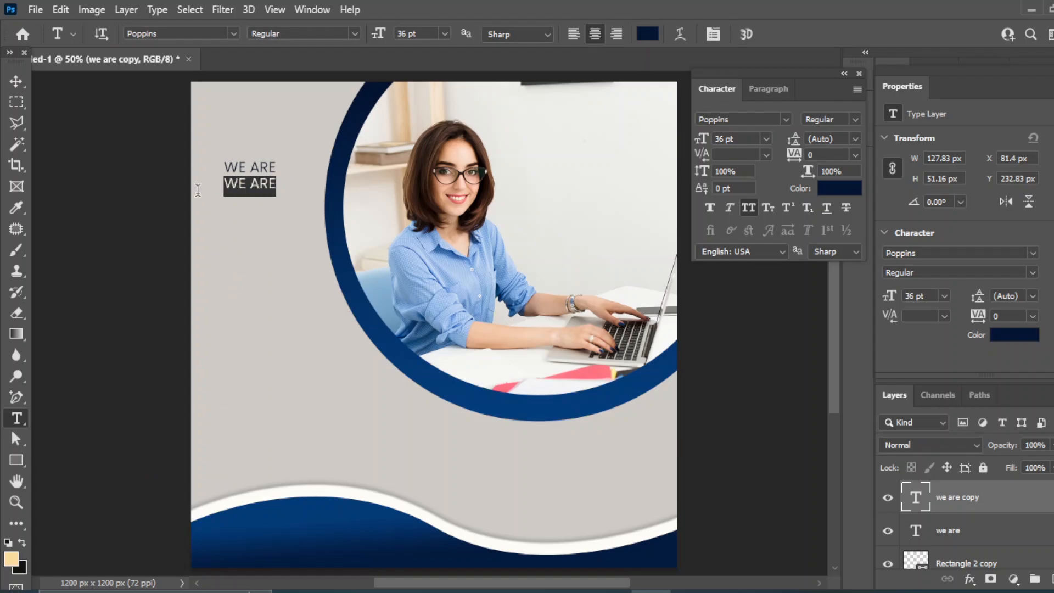
pyautogui.write('DIGITAL')
pyautogui.click(16, 82)
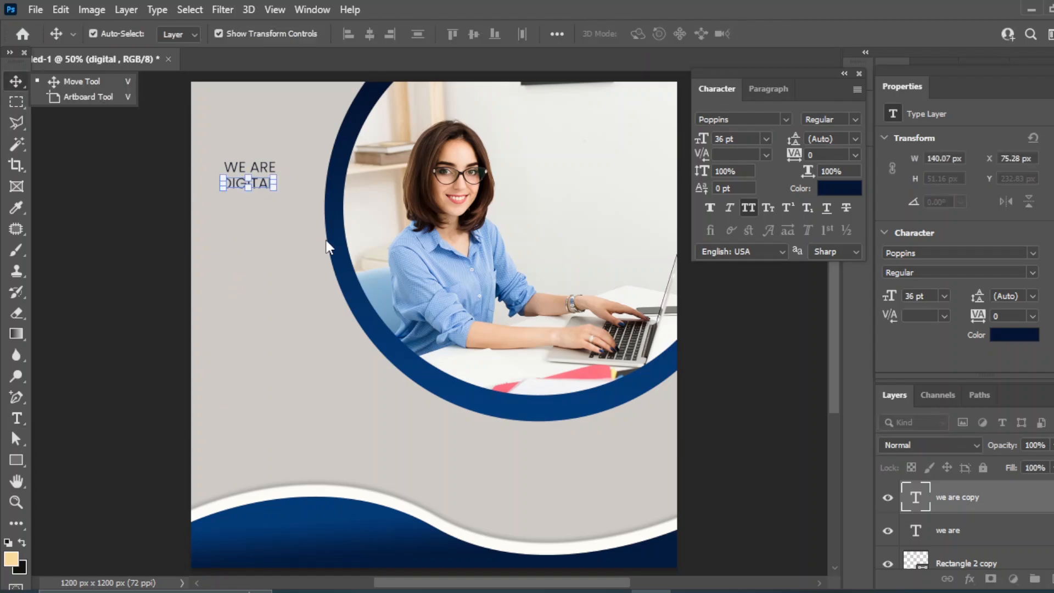
# - Duplicate the DIGITAL line about 50 px lower and change the copy's wording to MARKETING
pyautogui.hotkey('ctrl', 'j')
pyautogui.hotkey('shift', 'Down')
pyautogui.hotkey('shift', 'Down')
pyautogui.hotkey('shift', 'Down')
pyautogui.hotkey('shift', 'Down')
pyautogui.hotkey('shift', 'Down')
pyautogui.hotkey('shift', 'Down')
pyautogui.hotkey('shift', 'Down')
pyautogui.click(16, 419)
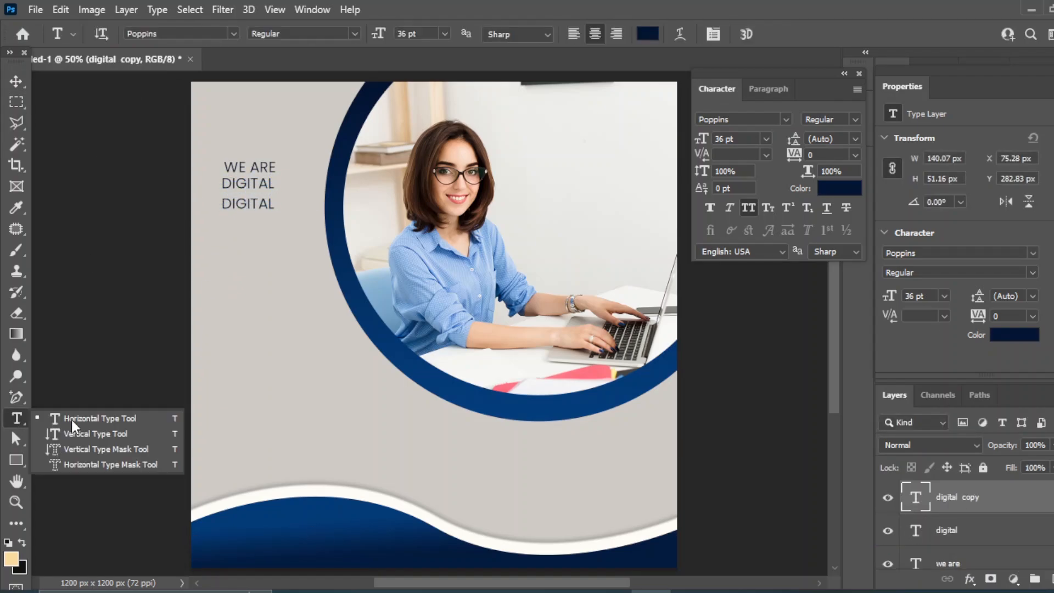
pyautogui.moveTo(276, 204); pyautogui.dragTo(188, 209)
pyautogui.write('MARKETING')
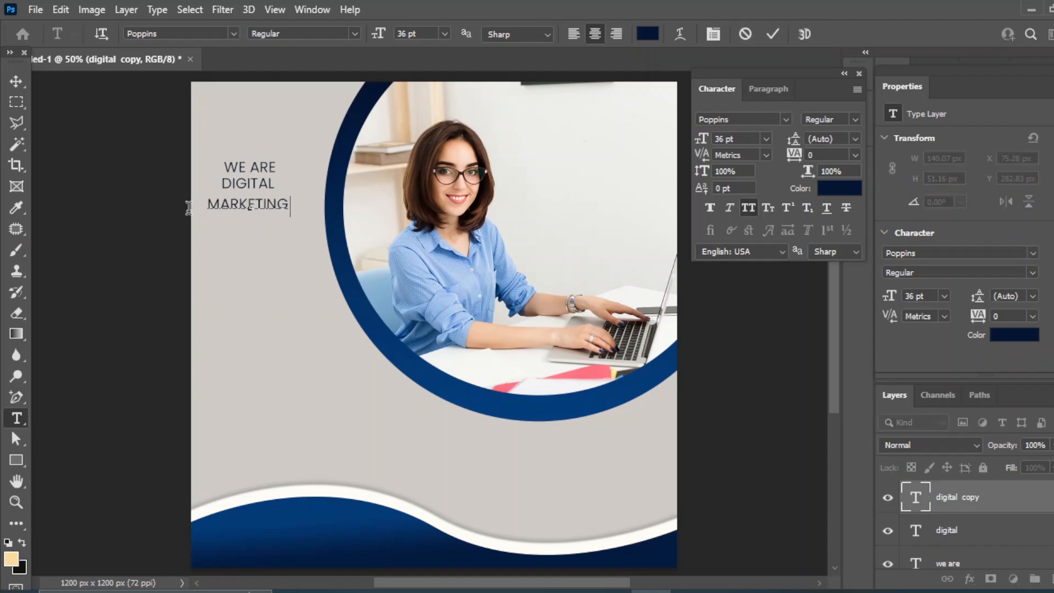
# - Duplicate the MARKETING line about 50 px lower, change the copy's wording to EXPEART, and deselect it
pyautogui.click(16, 81)
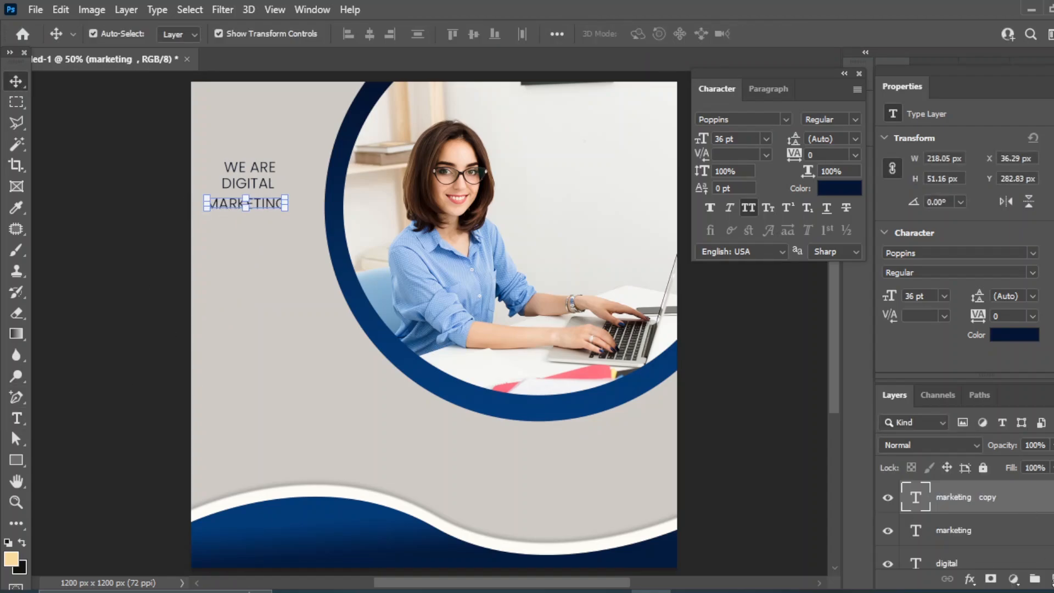
pyautogui.hotkey('shift', 'Down')
pyautogui.moveTo(1039, 507); pyautogui.dragTo(1052, 579)
pyautogui.hotkey('shift', 'Down')
pyautogui.hotkey('shift', 'Down')
pyautogui.hotkey('shift', 'Down')
pyautogui.hotkey('shift', 'Down')
pyautogui.hotkey('shift', 'Down')
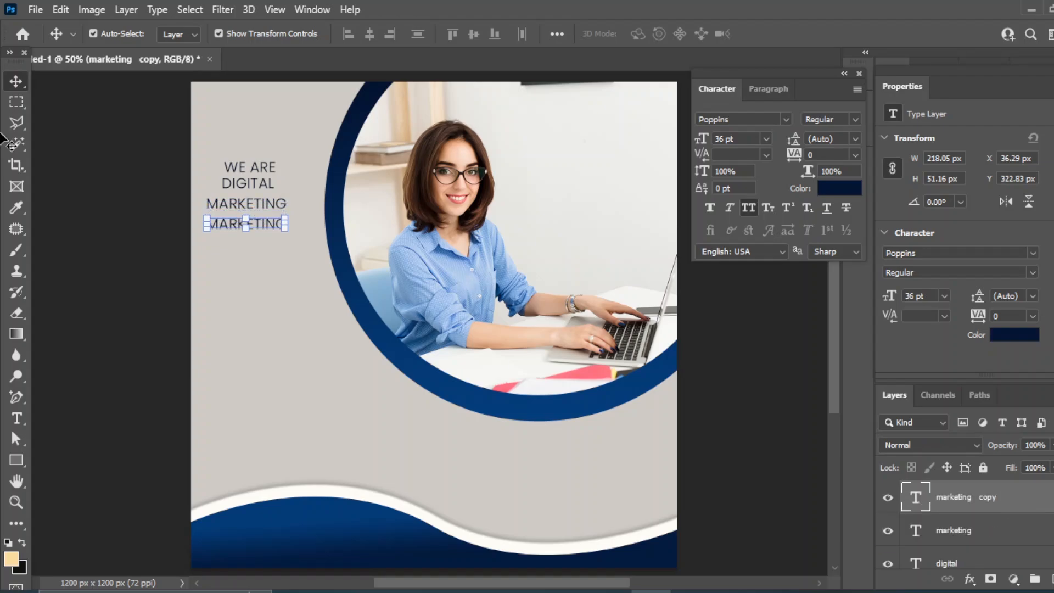
pyautogui.press('t')
pyautogui.moveTo(285, 220); pyautogui.dragTo(174, 225)
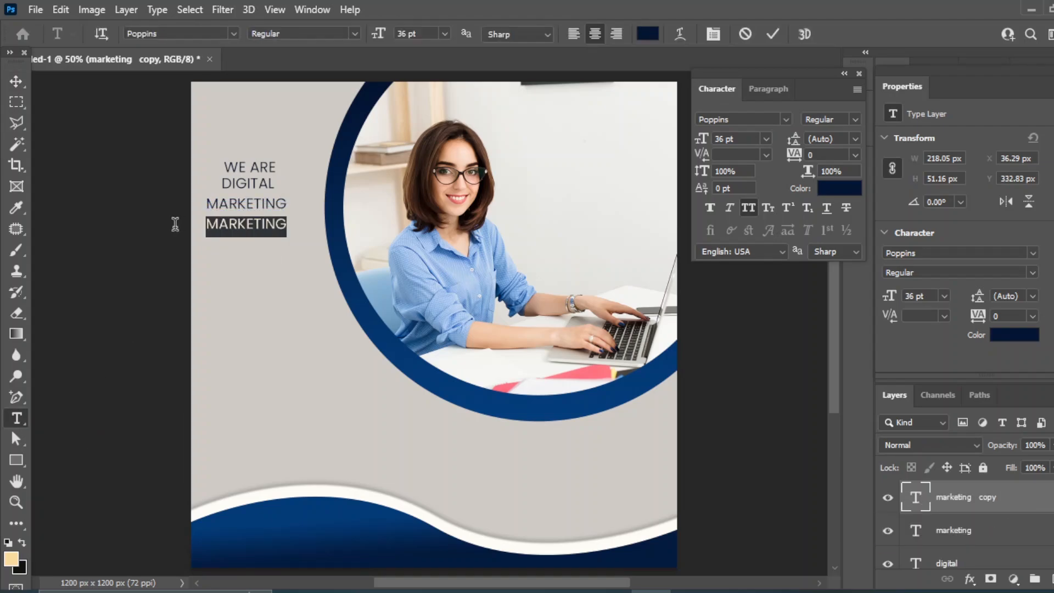
pyautogui.write('expeart')
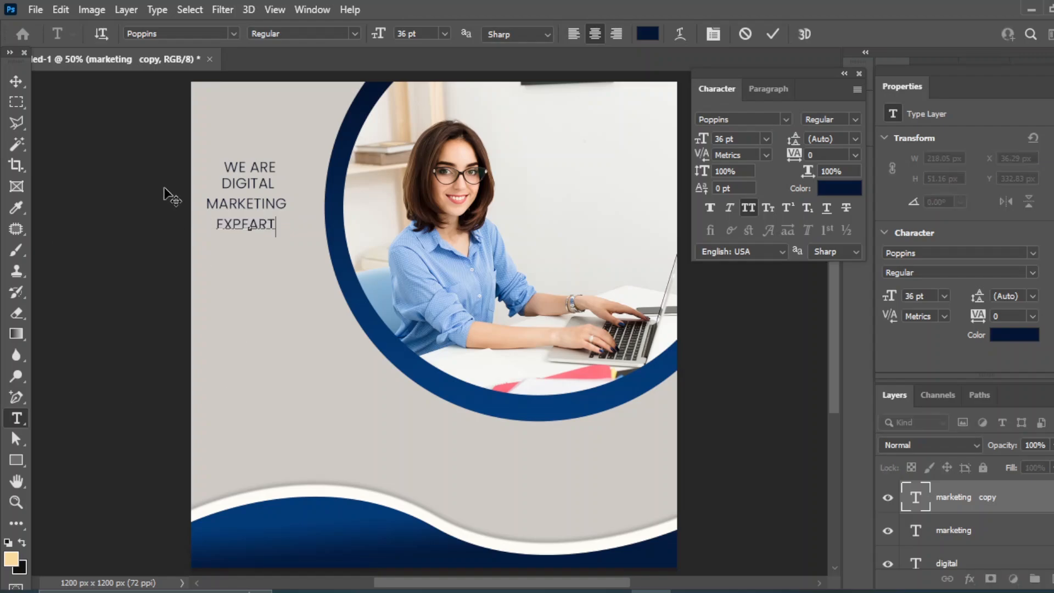
pyautogui.click(16, 81)
pyautogui.click(753, 358)
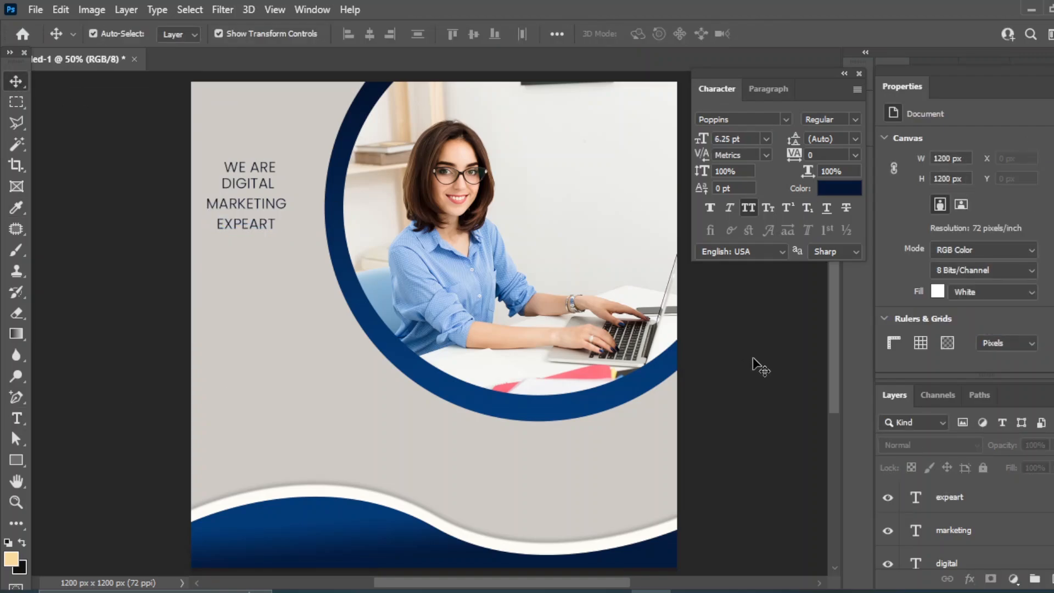
# - Move the EXPEART and MARKETING lines lower on the canvas and set the DIGITAL text to Poppins Bold at 48 pt
pyautogui.moveTo(248, 224); pyautogui.dragTo(328, 362)
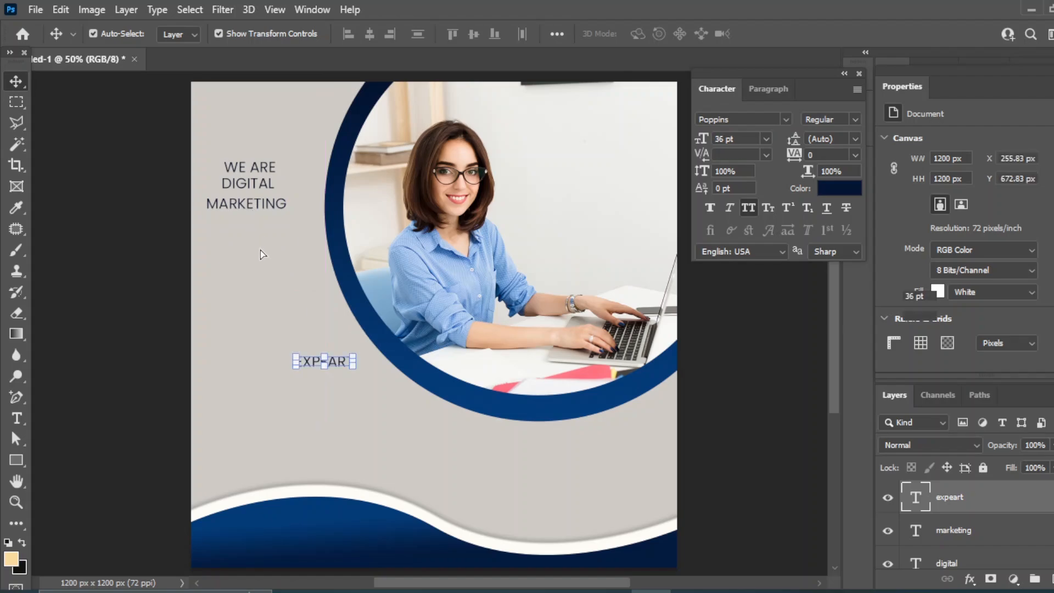
pyautogui.moveTo(247, 204); pyautogui.dragTo(250, 344)
pyautogui.click(240, 189)
pyautogui.click(830, 120)
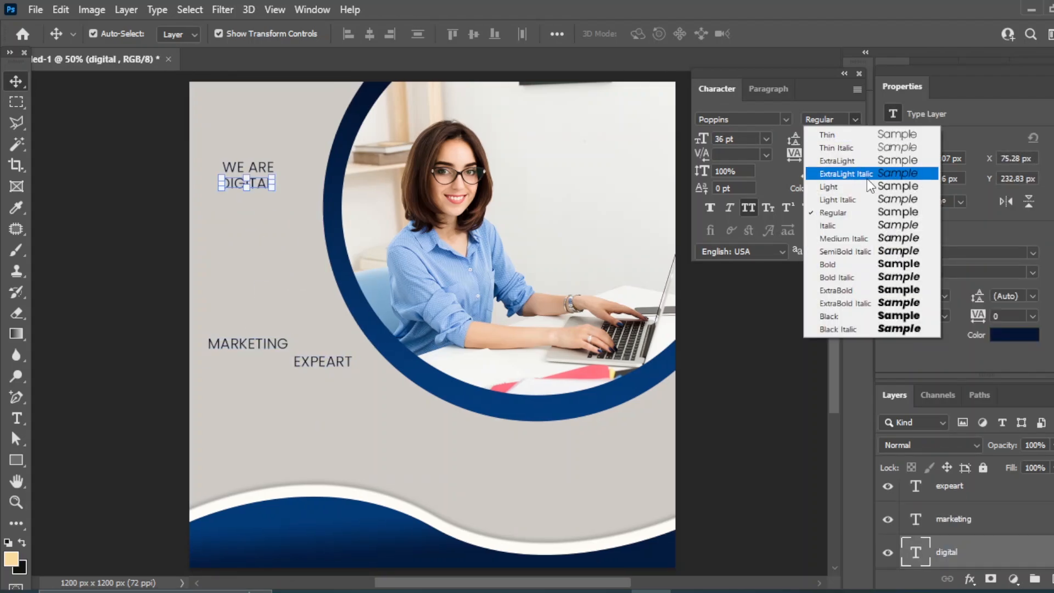
pyautogui.click(900, 265)
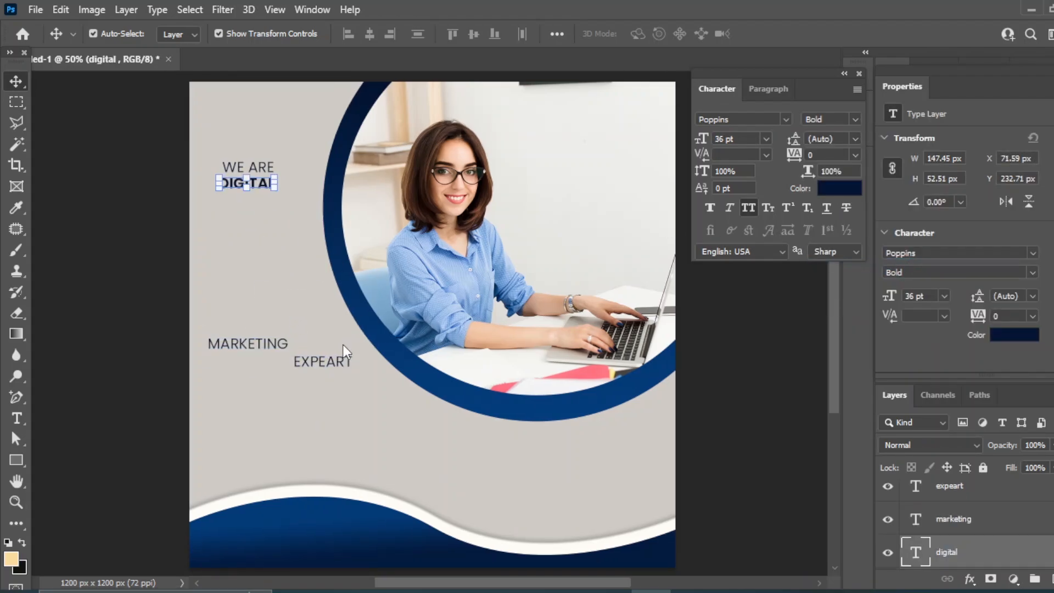
pyautogui.click(766, 139)
pyautogui.click(732, 295)
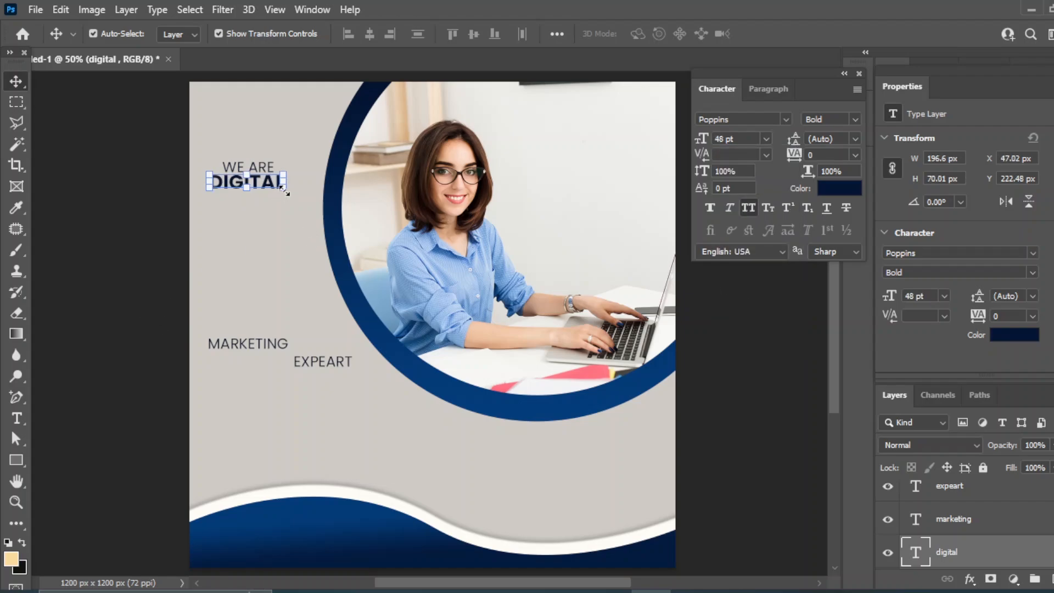
# - Enlarge the DIGITAL text to about 69 pt and move it lower, near the canvas's left edge
pyautogui.moveTo(284, 186); pyautogui.dragTo(271, 241)
pyautogui.click(19, 86)
pyautogui.click(221, 224)
pyautogui.moveTo(269, 300); pyautogui.dragTo(262, 301)
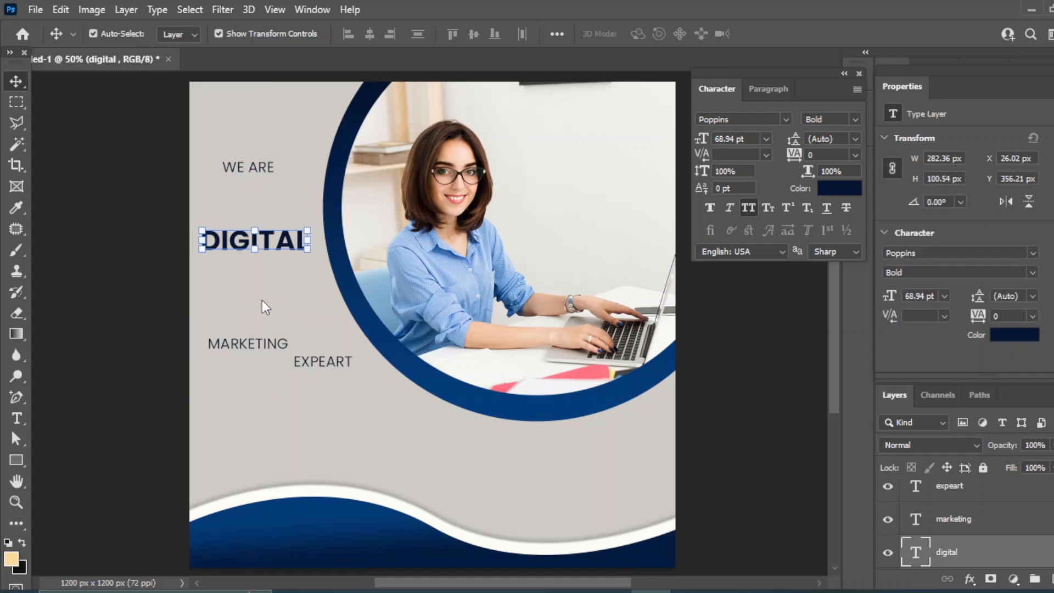
# - Move WE ARE directly above DIGITAL and align the left edges of the two text lines
pyautogui.moveTo(253, 167); pyautogui.dragTo(230, 224)
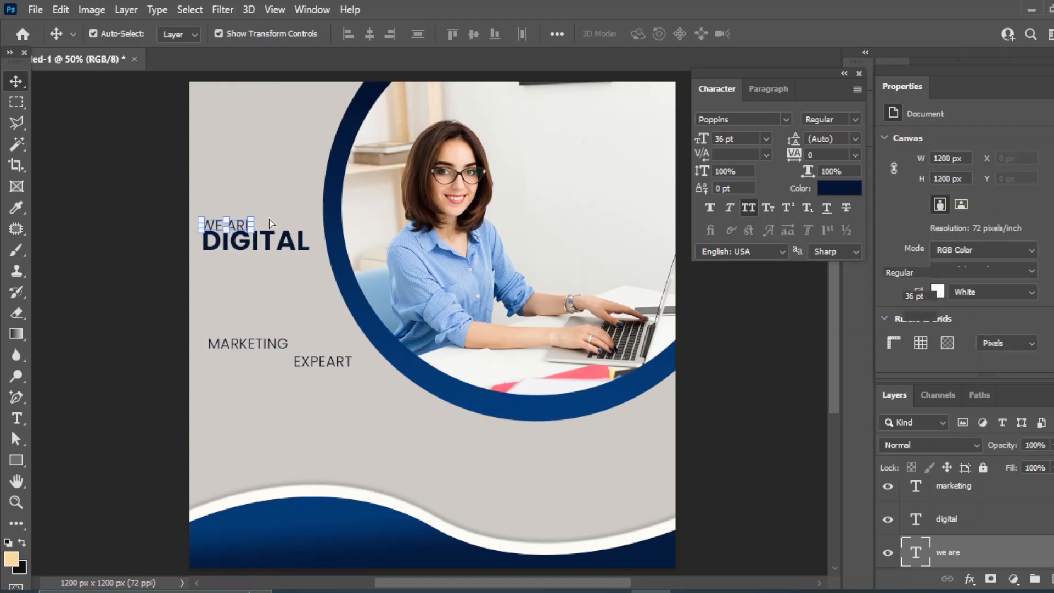
pyautogui.hotkey('shift', 'Up')
pyautogui.scroll(-1, 1012, 528)
pyautogui.keyDown('shift'); pyautogui.click(940, 488); pyautogui.keyUp('shift')
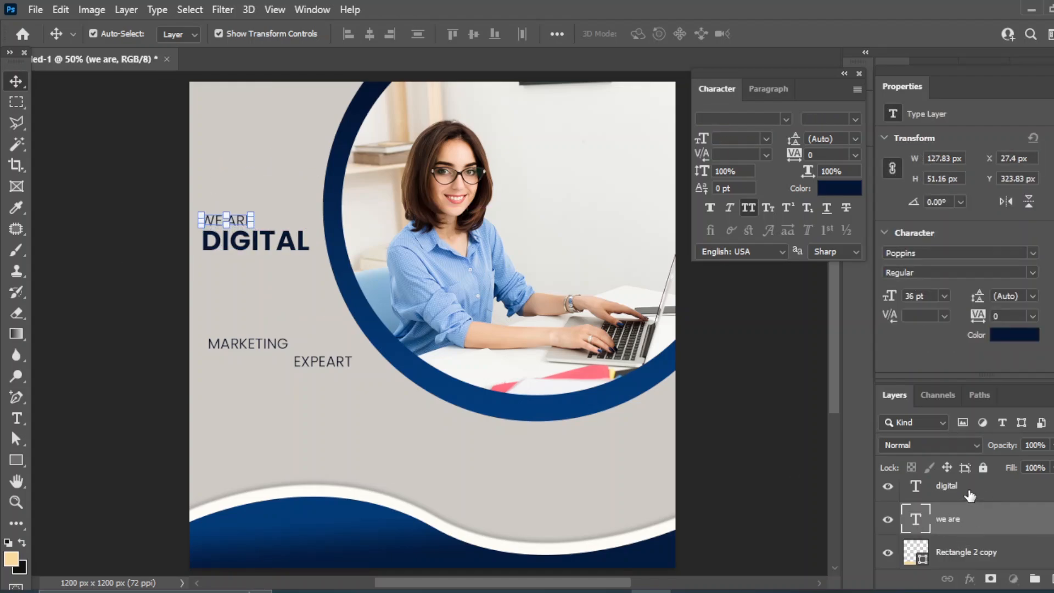
pyautogui.click(349, 37)
pyautogui.click(132, 296)
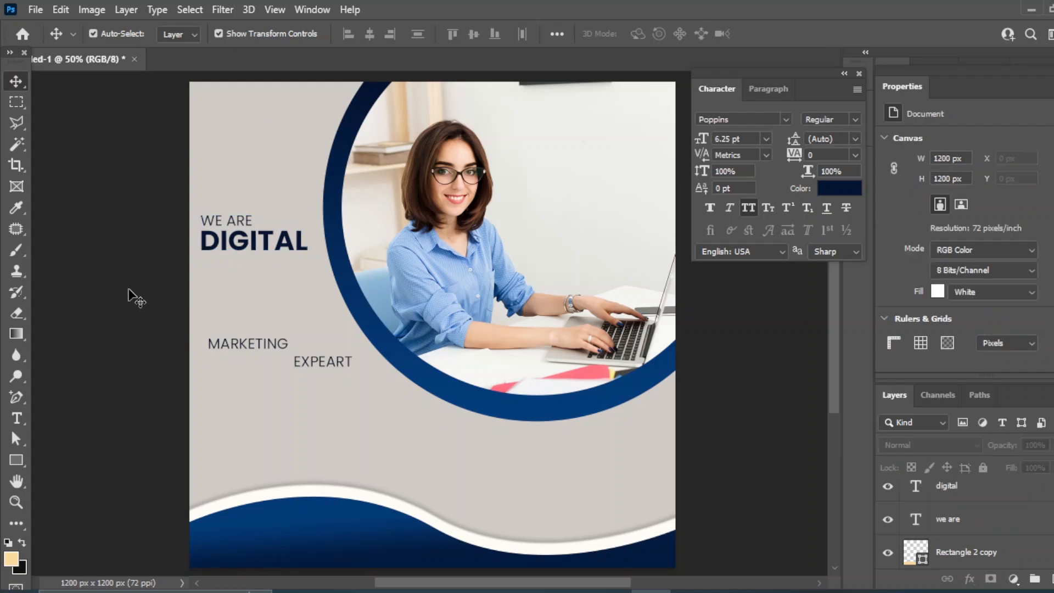
pyautogui.moveTo(234, 379); pyautogui.dragTo(243, 436)
pyautogui.press('u')
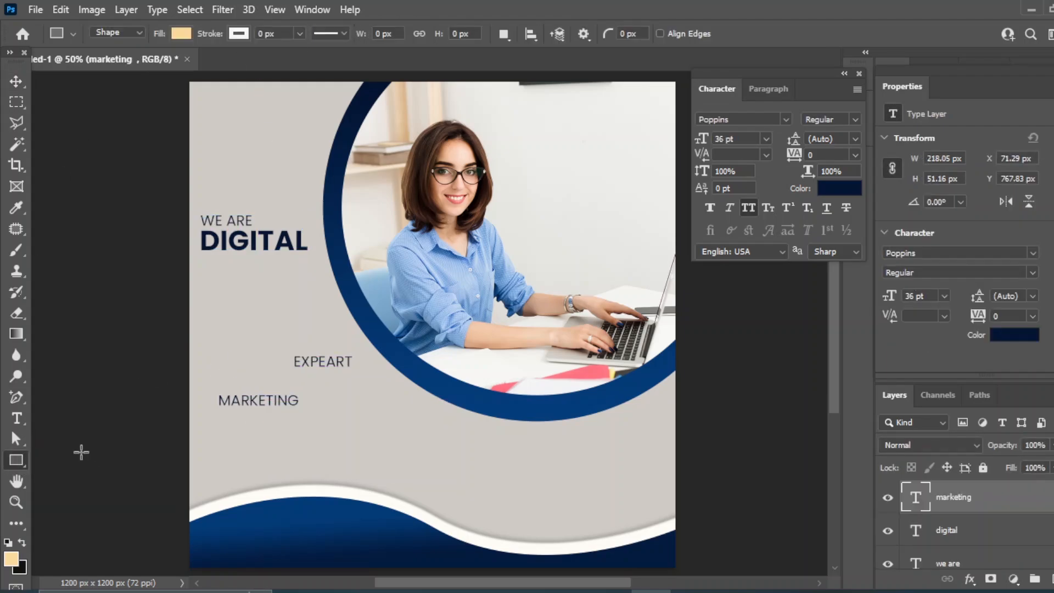
pyautogui.hotkey('ctrl', 'shift', 'alt', 'n')
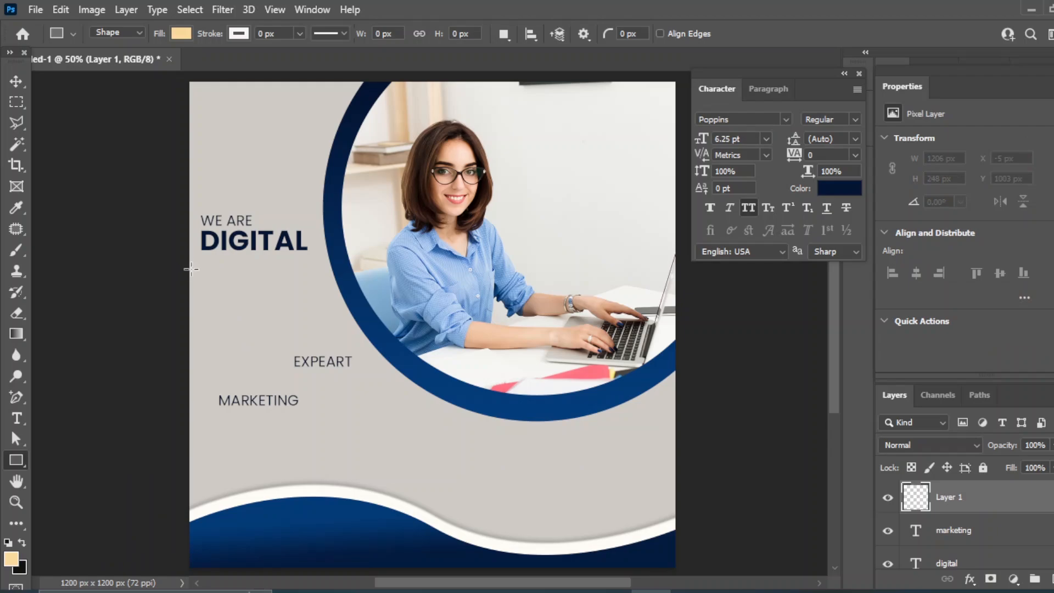
pyautogui.moveTo(191, 268); pyautogui.dragTo(316, 289)
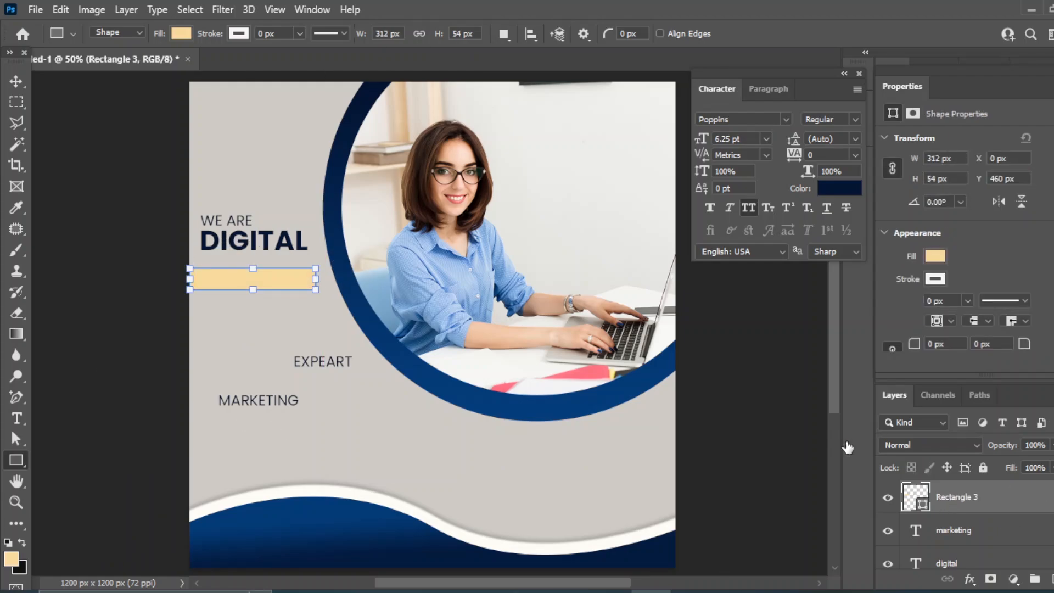
pyautogui.doubleClick(916, 497)
pyautogui.click(654, 557)
pyautogui.click(1022, 297)
pyautogui.click(15, 82)
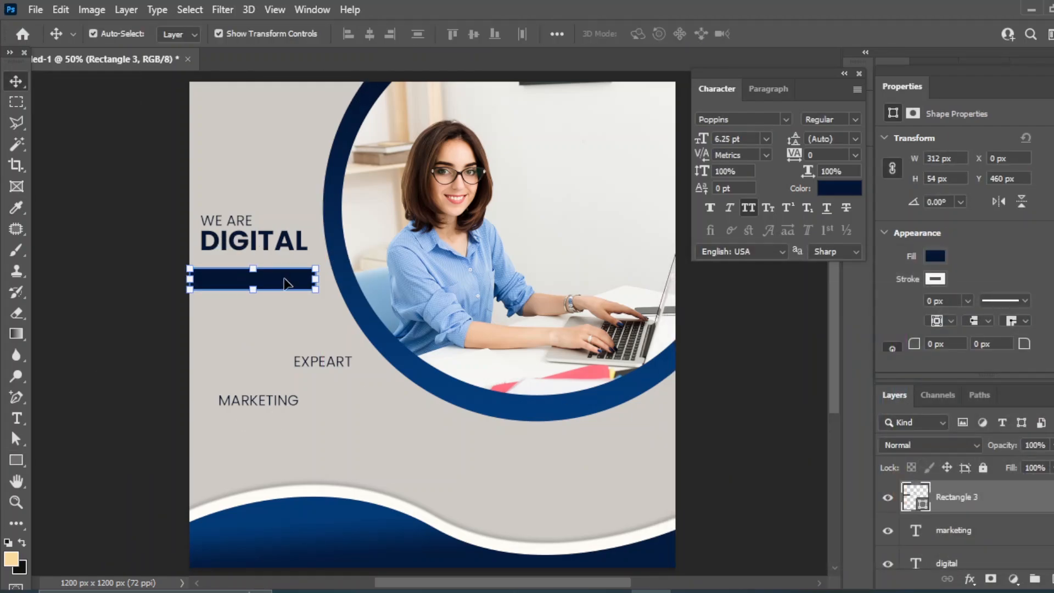
pyautogui.press('Delete')
pyautogui.click(242, 281)
pyautogui.click(120, 268)
# - Move MARKETING beneath DIGITAL, set it to Poppins Black and scale it up to about 48 pt
pyautogui.moveTo(254, 395); pyautogui.dragTo(246, 270)
pyautogui.doubleClick(252, 279)
pyautogui.click(845, 119)
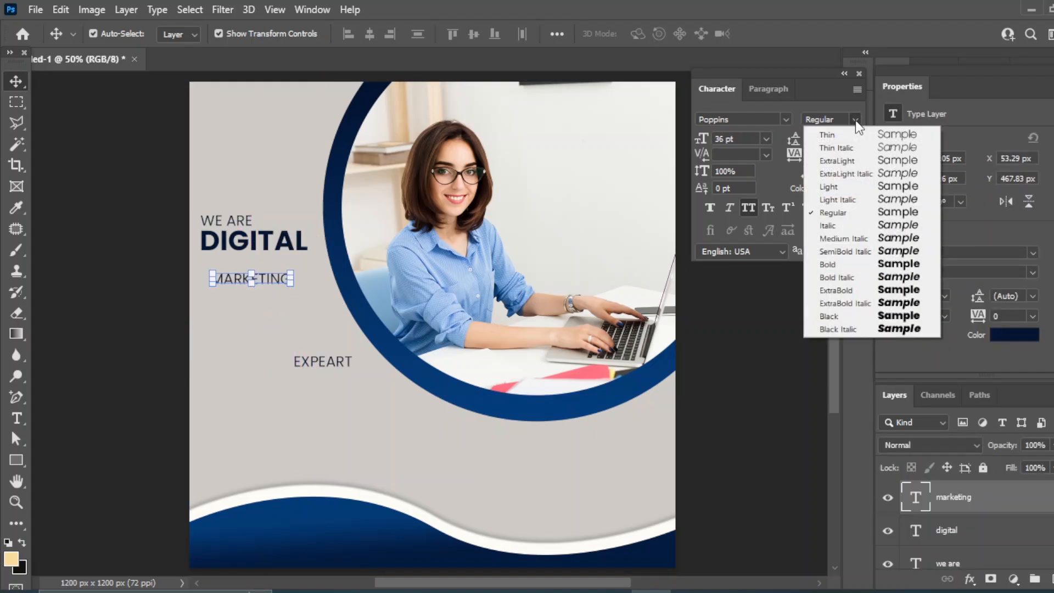
pyautogui.click(901, 318)
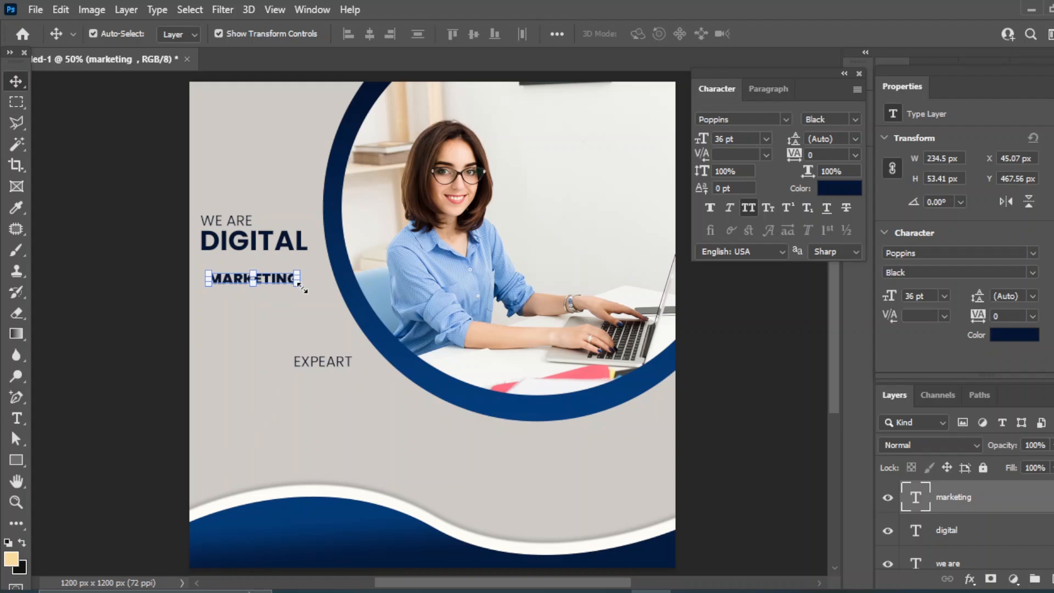
pyautogui.moveTo(304, 289); pyautogui.dragTo(331, 286)
pyautogui.press('Return')
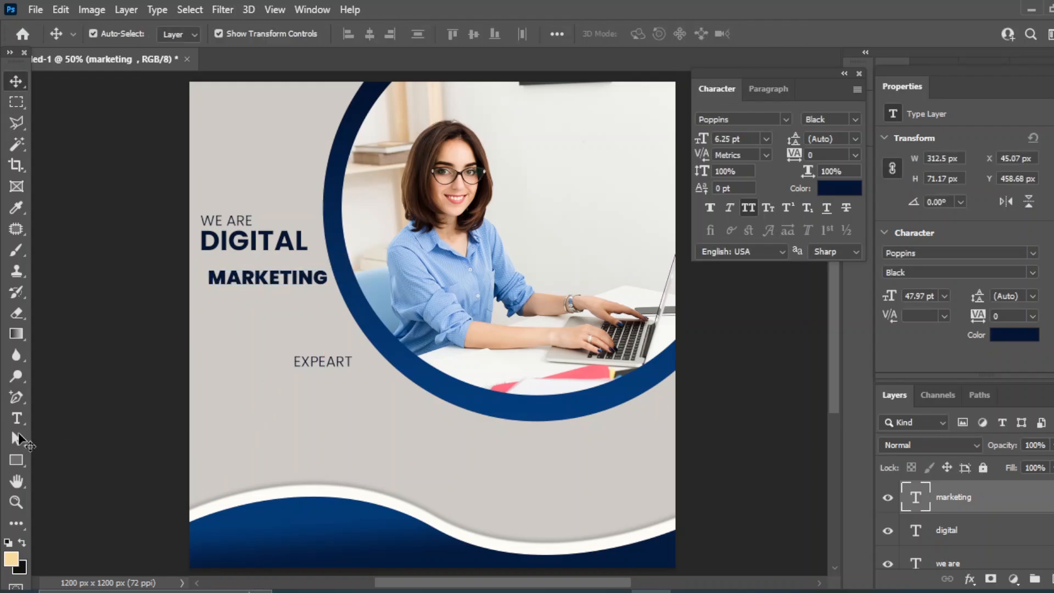
# - Draw a peach rectangle about 360 × 52 px behind MARKETING and center the text on it horizontally and vertically
pyautogui.click(16, 459)
pyautogui.click(72, 461)
pyautogui.moveTo(183, 267); pyautogui.dragTo(329, 289)
pyautogui.moveTo(956, 497); pyautogui.dragTo(966, 546)
pyautogui.press('v')
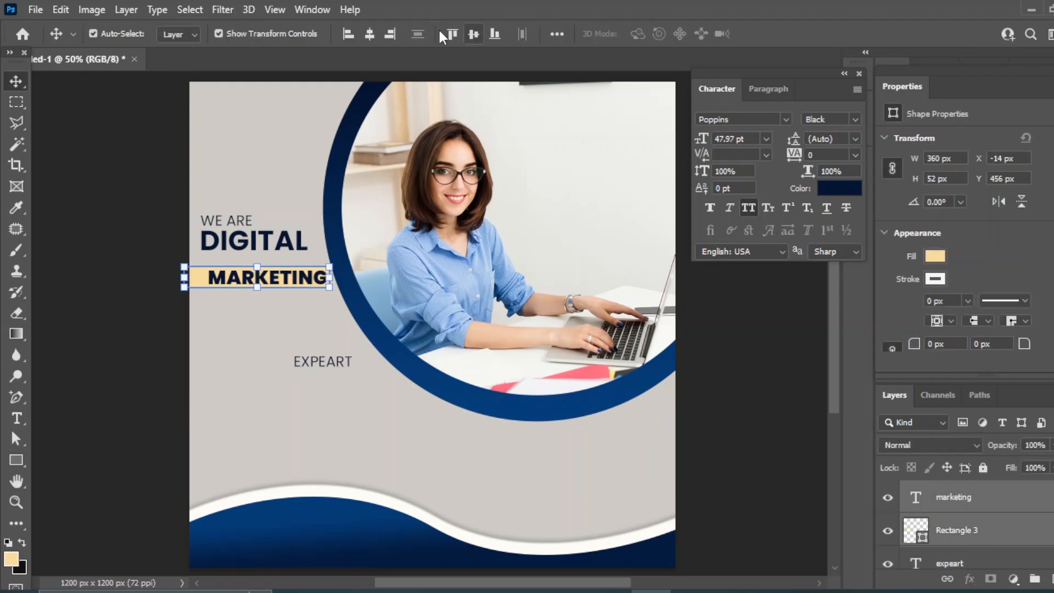
pyautogui.click(369, 34)
pyautogui.click(473, 34)
pyautogui.click(122, 314)
# - Scale the peach rectangle up to about 443 × 64 px and center MARKETING vertically on it again
pyautogui.click(326, 276)
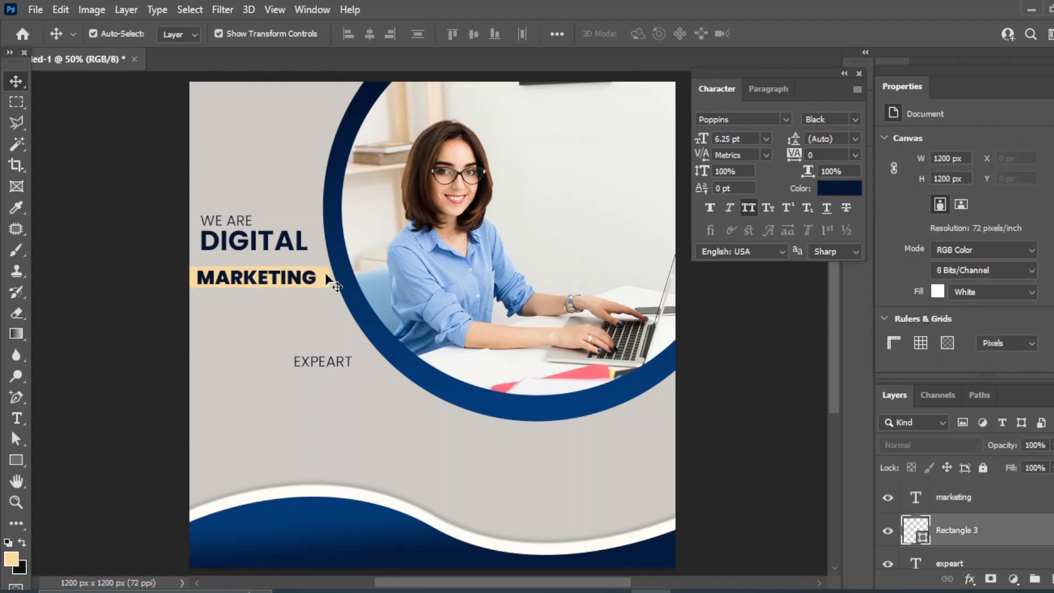
pyautogui.moveTo(257, 267); pyautogui.dragTo(257, 262)
pyautogui.keyDown('shift'); pyautogui.click(954, 497); pyautogui.keyUp('shift')
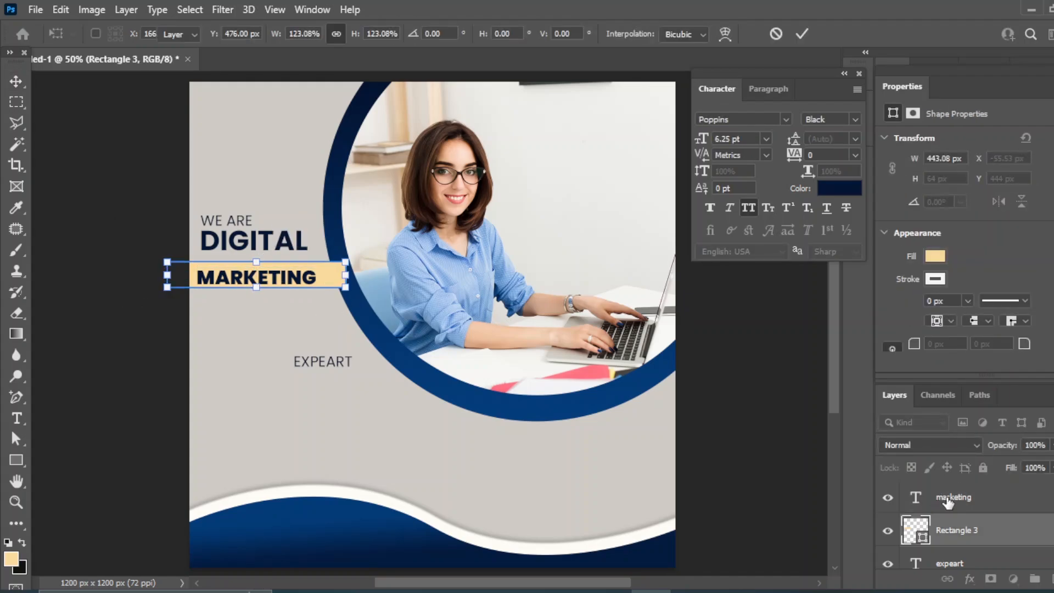
pyautogui.click(474, 34)
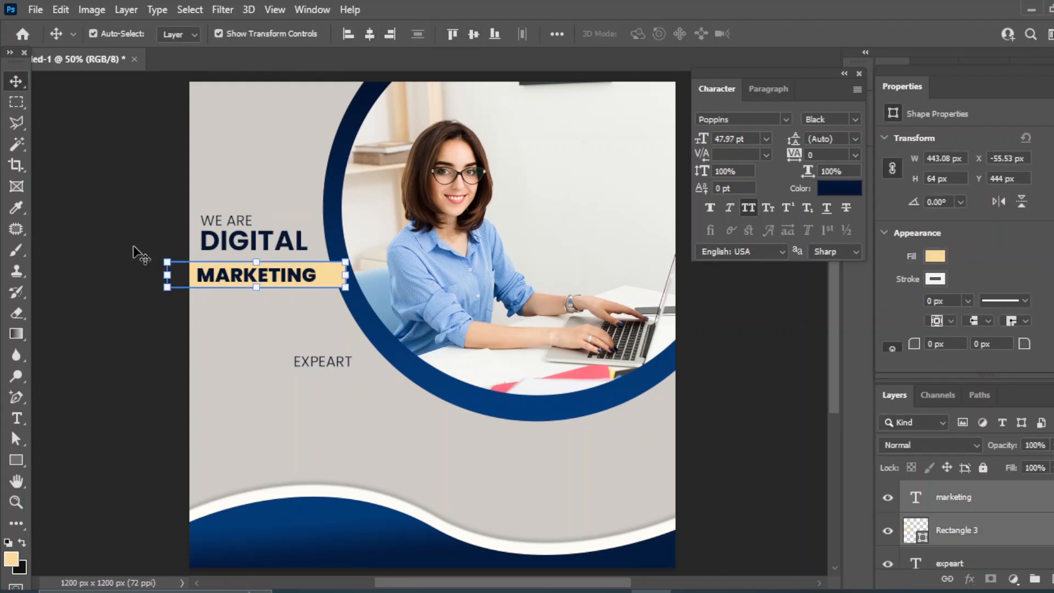
# - Shift the peach rectangle 50 px left so it ends just past the MARKETING text, and deselect it
pyautogui.click(337, 274)
pyautogui.hotkey('shift', 'Left')
pyautogui.hotkey('shift', 'Left')
pyautogui.hotkey('shift', 'Left')
pyautogui.hotkey('shift', 'Left')
pyautogui.hotkey('shift', 'Left')
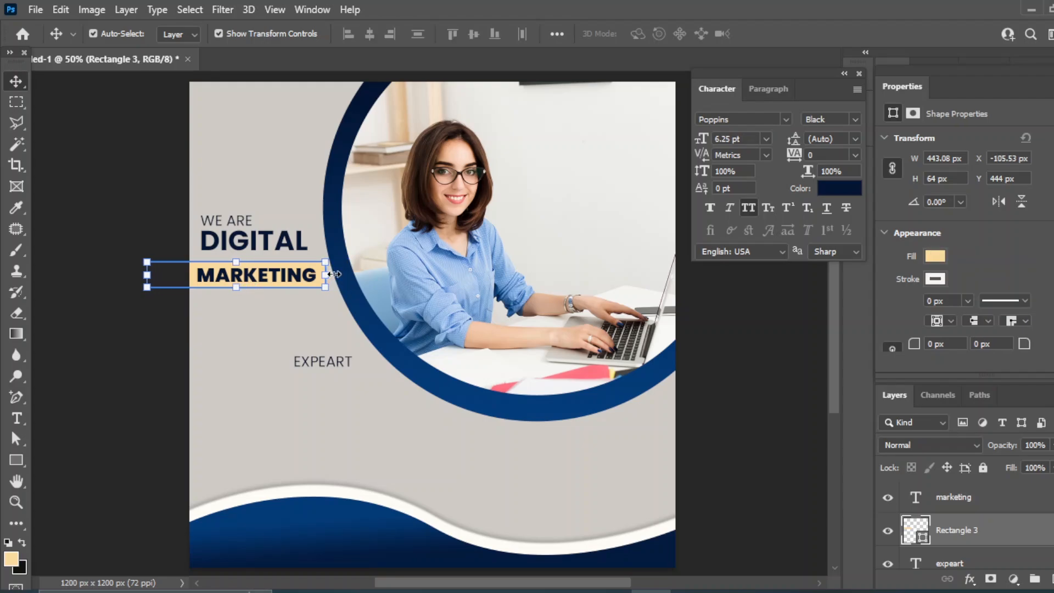
pyautogui.click(730, 390)
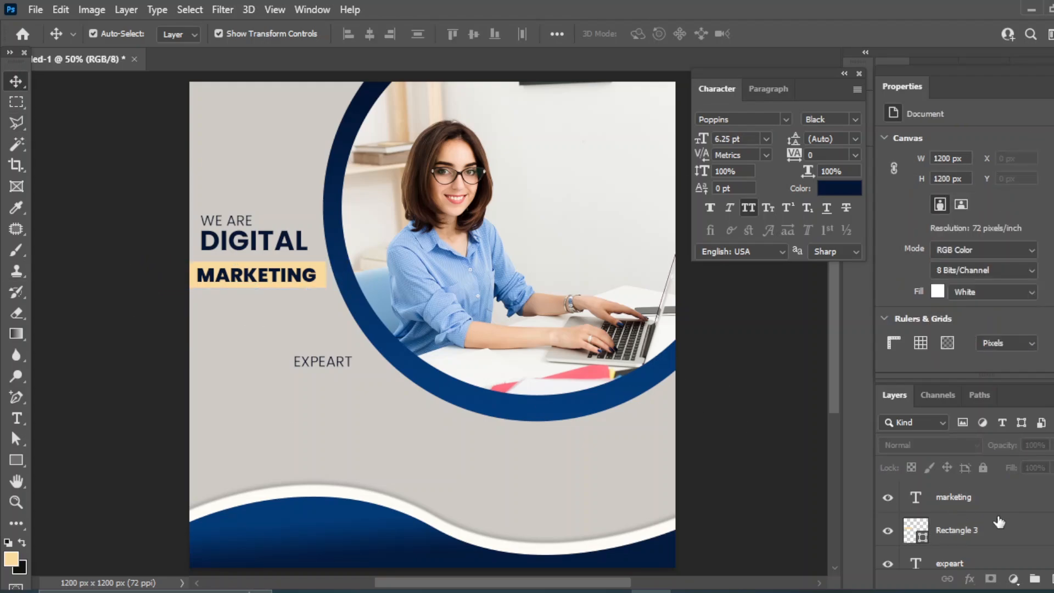
# - Move all four headline text lines and the peach rectangle together 194 px down and 10 px right
pyautogui.click(953, 498)
pyautogui.scroll(-2, 950, 543)
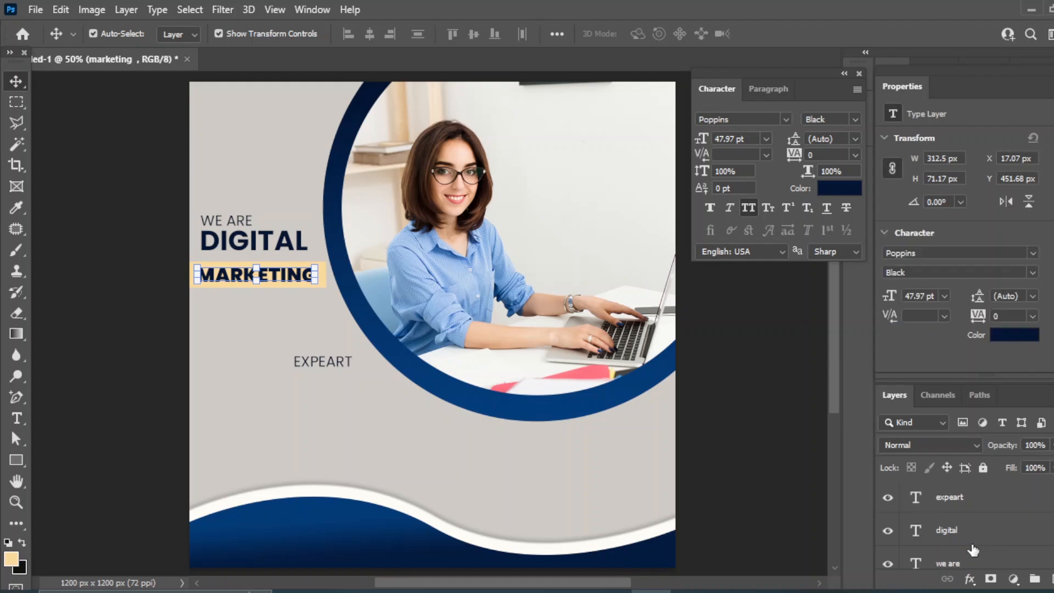
pyautogui.keyDown('shift'); pyautogui.click(945, 564); pyautogui.keyUp('shift')
pyautogui.scroll(2, 945, 566)
pyautogui.hotkey('shift', 'Down')
pyautogui.hotkey('shift', 'Down')
pyautogui.hotkey('shift', 'Down')
pyautogui.hotkey('shift', 'Down')
pyautogui.hotkey('shift', 'Down')
pyautogui.hotkey('shift', 'Down')
pyautogui.hotkey('shift', 'Down')
pyautogui.hotkey('shift', 'Down')
pyautogui.hotkey('shift', 'Down')
pyautogui.hotkey('shift', 'Down')
pyautogui.hotkey('shift', 'Down')
pyautogui.hotkey('shift', 'Down')
pyautogui.hotkey('shift', 'Down')
pyautogui.hotkey('shift', 'Down')
pyautogui.hotkey('shift', 'Down')
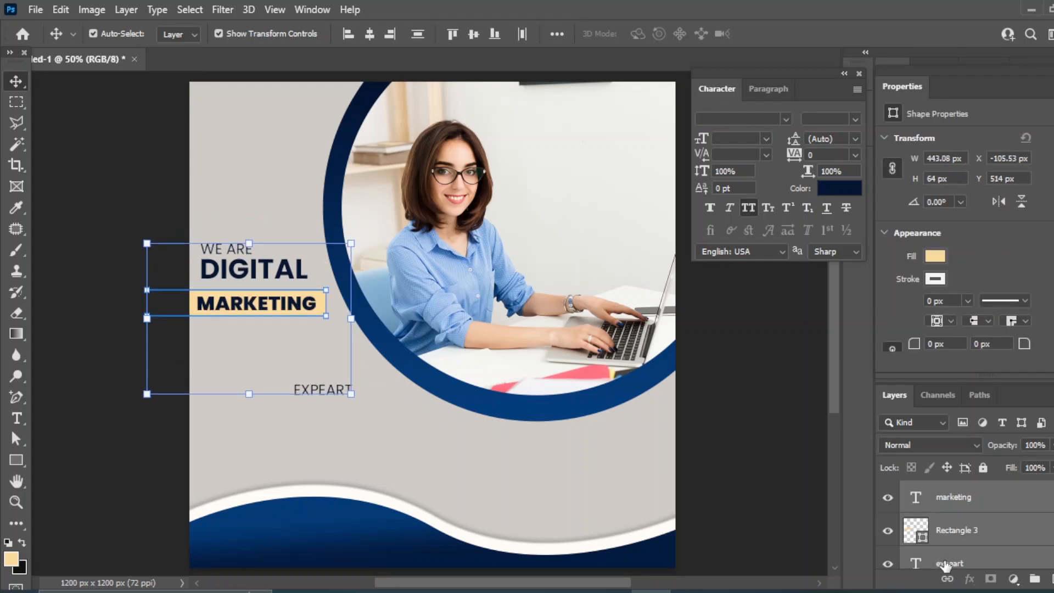
pyautogui.hotkey('shift', 'Down')
pyautogui.hotkey('shift', 'Down')
pyautogui.hotkey('shift', 'Down')
pyautogui.hotkey('shift', 'Down')
pyautogui.press('Down')
pyautogui.press('Down')
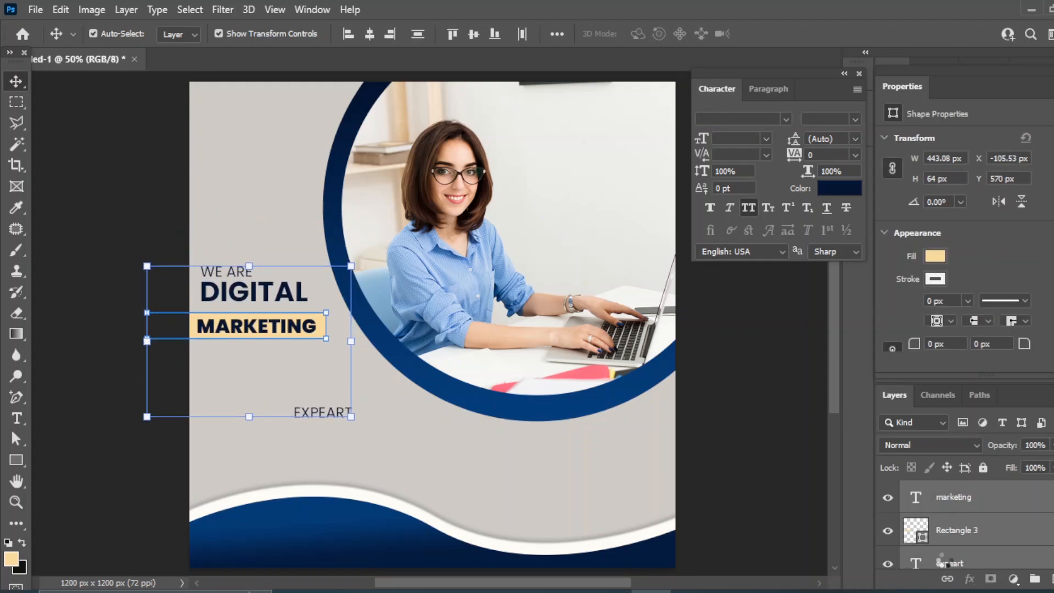
pyautogui.hotkey('shift', 'Down')
pyautogui.hotkey('shift', 'Down')
pyautogui.hotkey('shift', 'Down')
pyautogui.hotkey('shift', 'Down')
pyautogui.hotkey('shift', 'Down')
pyautogui.press('Down')
pyautogui.press('Down')
pyautogui.hotkey('shift', 'Right')
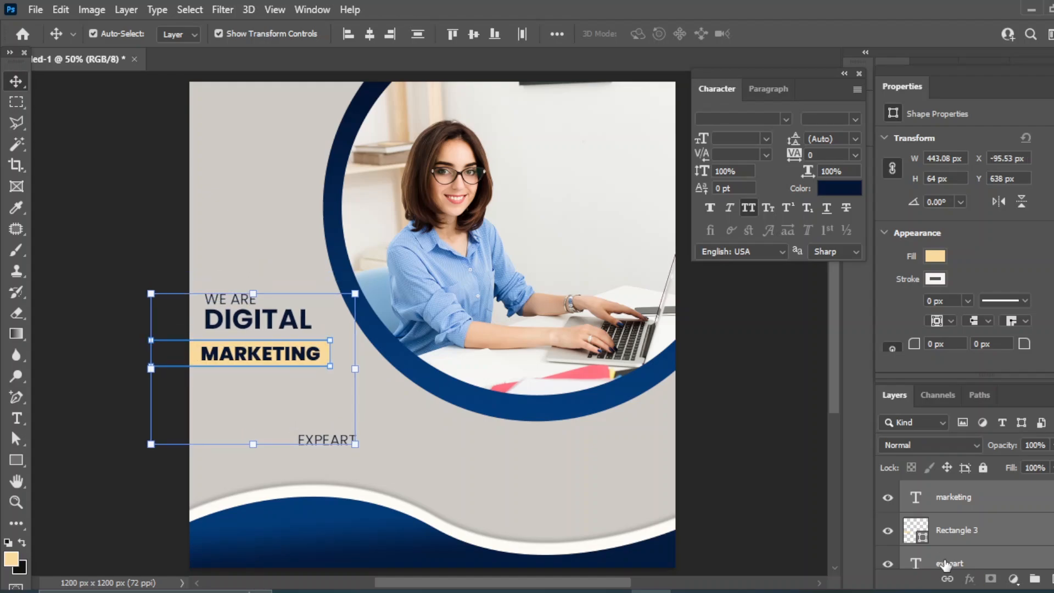
# - Scale MARKETING and its peach rectangle together to about 123% and shift them so the text lines up with DIGITAL's left edge
pyautogui.click(970, 502)
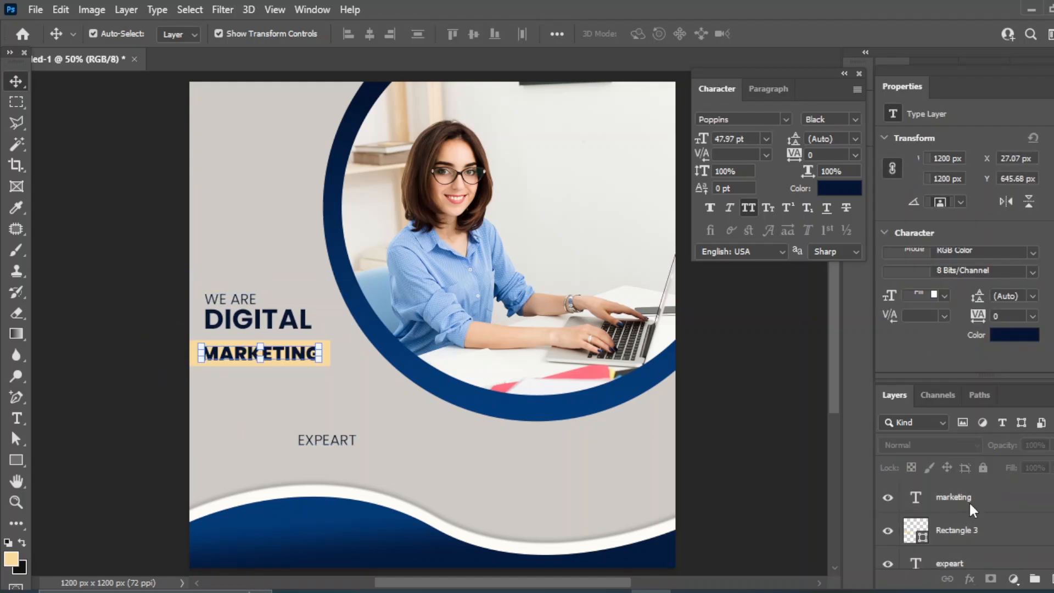
pyautogui.click(962, 538)
pyautogui.moveTo(330, 366); pyautogui.dragTo(372, 371)
pyautogui.moveTo(277, 360); pyautogui.dragTo(270, 360)
pyautogui.click(16, 81)
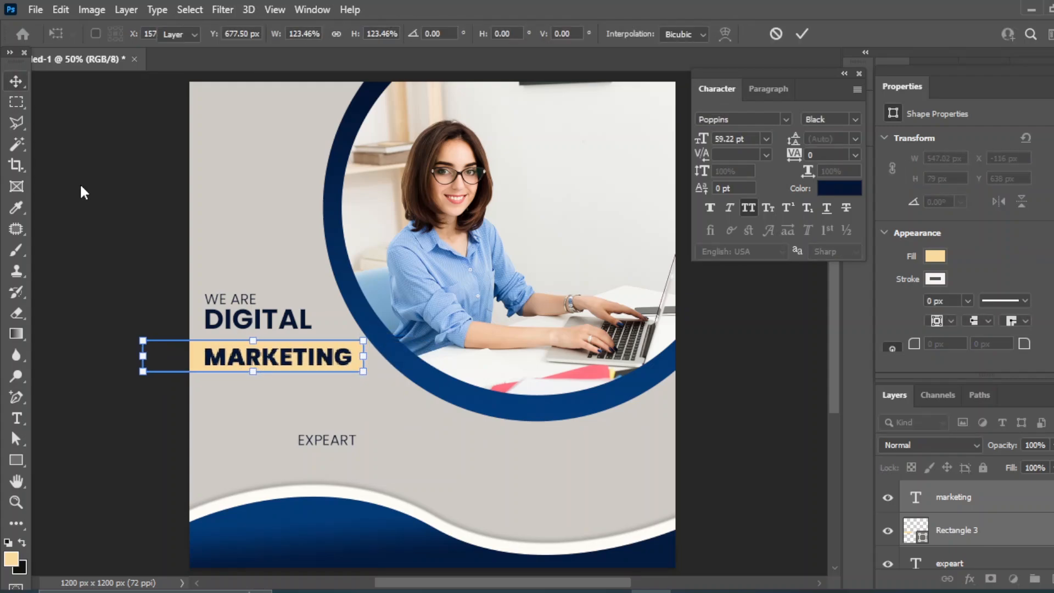
pyautogui.click(756, 421)
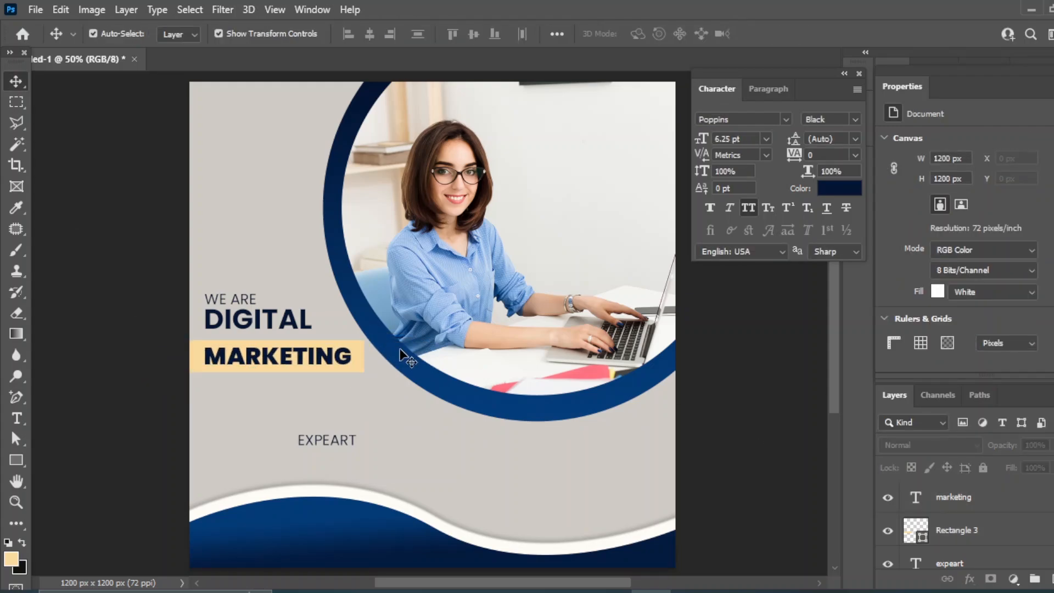
# - Move EXPEART directly beneath the MARKETING rectangle, set it to Poppins SemiBold Italic and increase its font size
pyautogui.moveTo(327, 444); pyautogui.dragTo(232, 393)
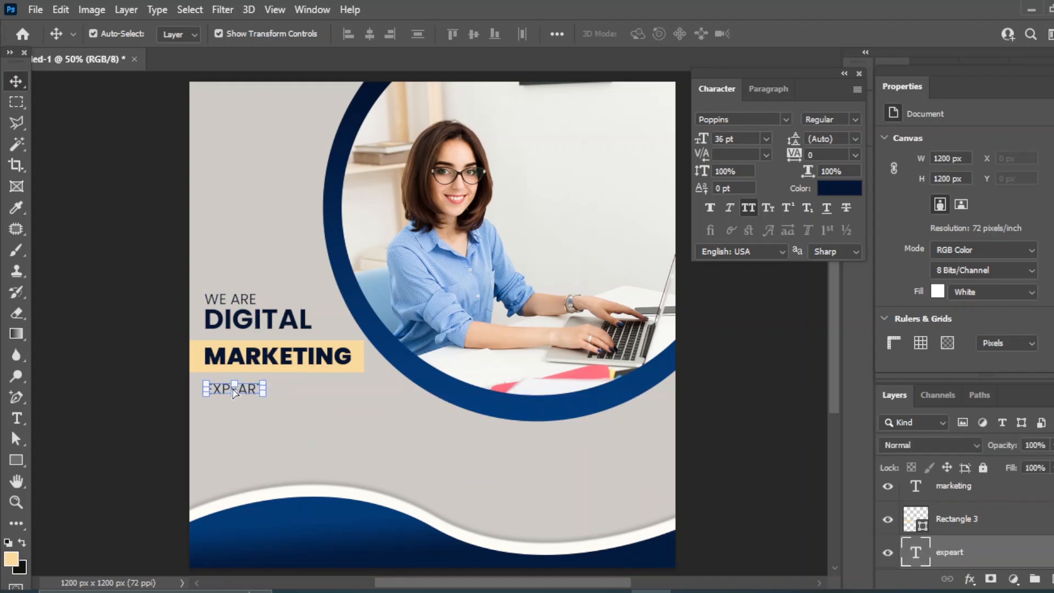
pyautogui.click(854, 119)
pyautogui.click(838, 252)
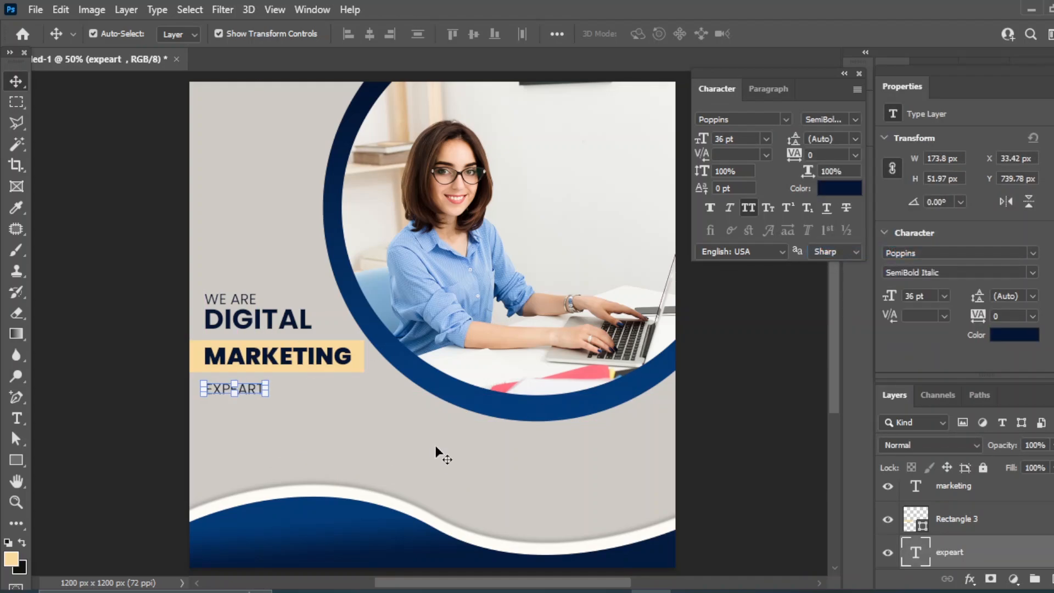
pyautogui.click(766, 138)
pyautogui.click(725, 311)
pyautogui.click(323, 425)
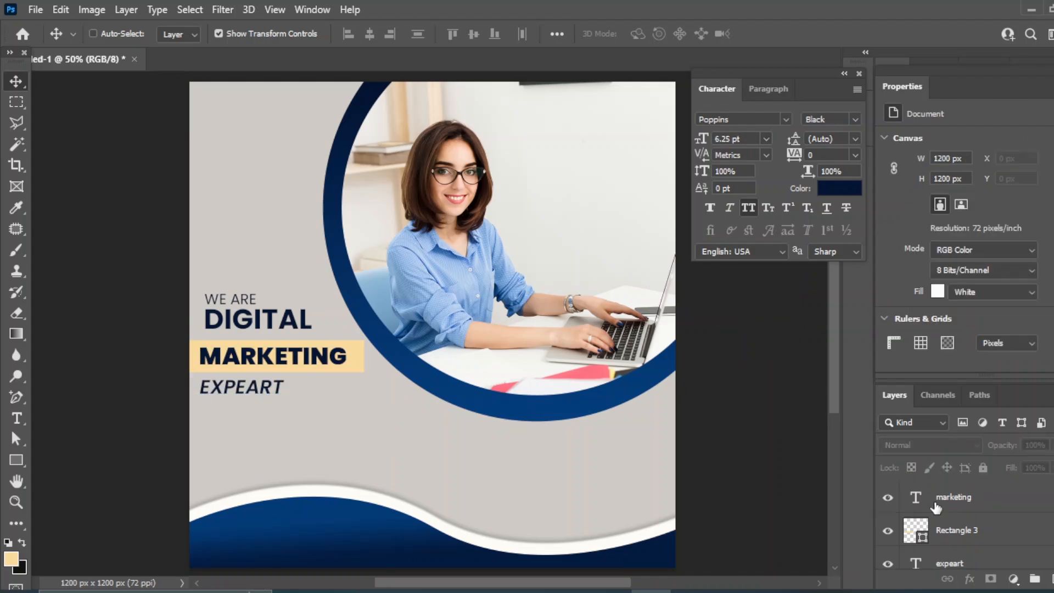
# - Undo the last shifts of MARKETING and EXPEART, and align all four headline text lines by their left edges
pyautogui.hotkey('ctrl', 'z')
pyautogui.hotkey('ctrl', 'z')
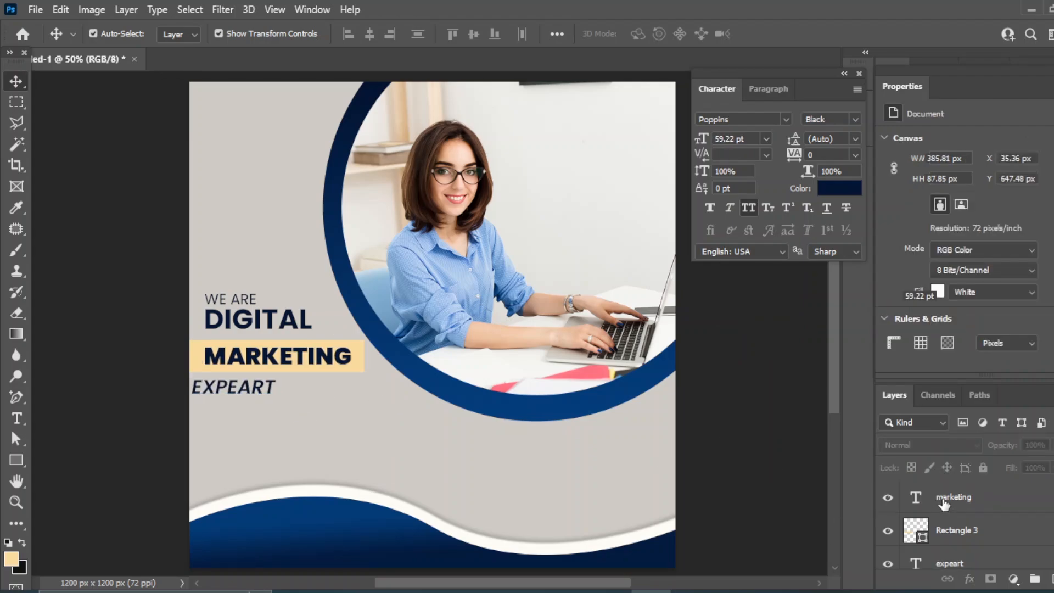
pyautogui.click(949, 502)
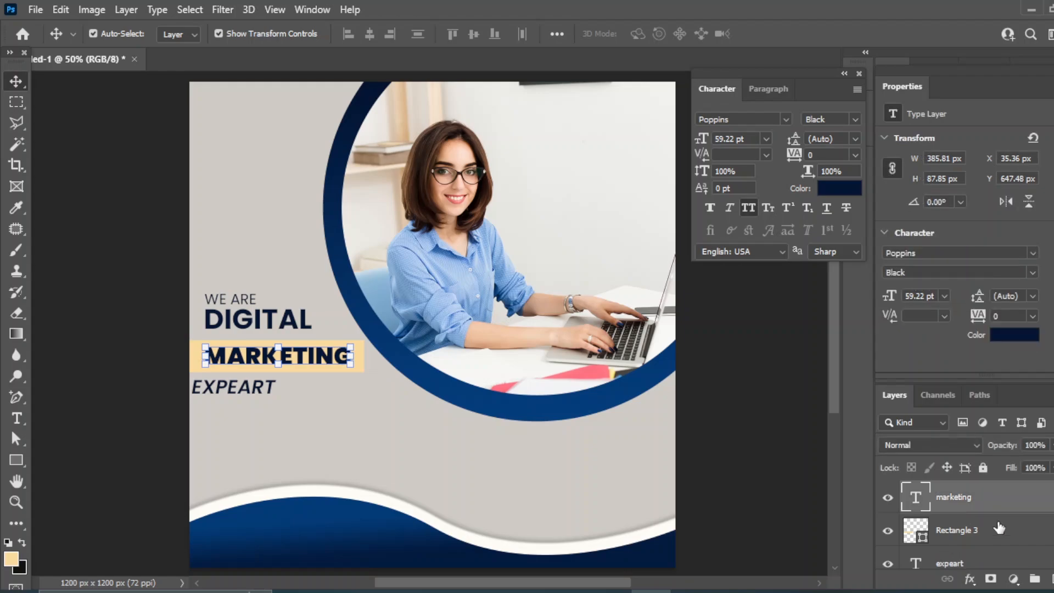
pyautogui.scroll(-1, 999, 528)
pyautogui.keyDown('ctrl'); pyautogui.click(954, 533); pyautogui.keyUp('ctrl')
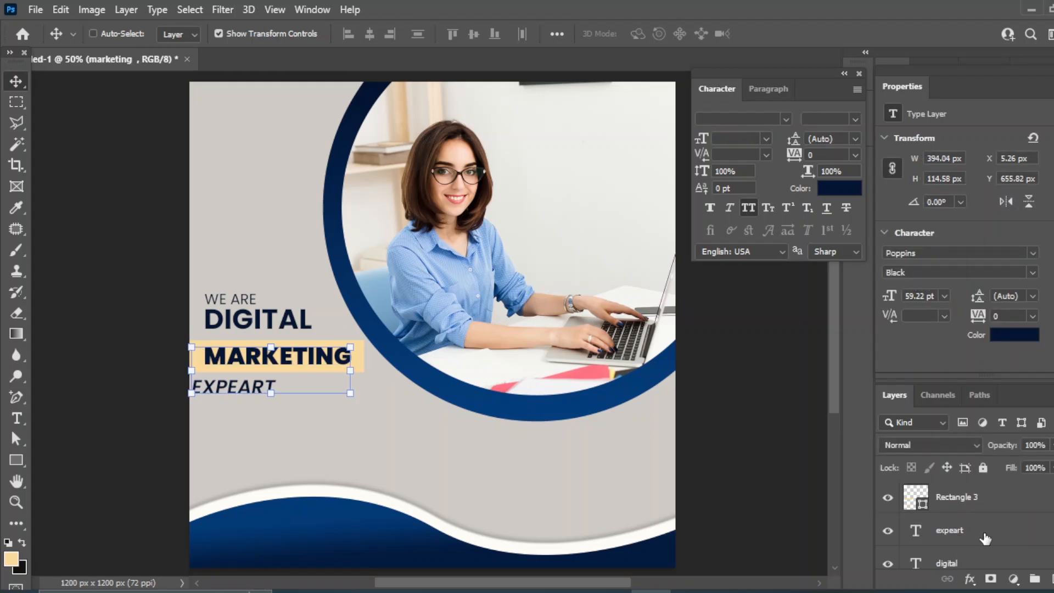
pyautogui.scroll(-1, 959, 538)
pyautogui.keyDown('ctrl'); pyautogui.click(961, 534); pyautogui.keyUp('ctrl')
pyautogui.keyDown('ctrl'); pyautogui.click(955, 534); pyautogui.keyUp('ctrl')
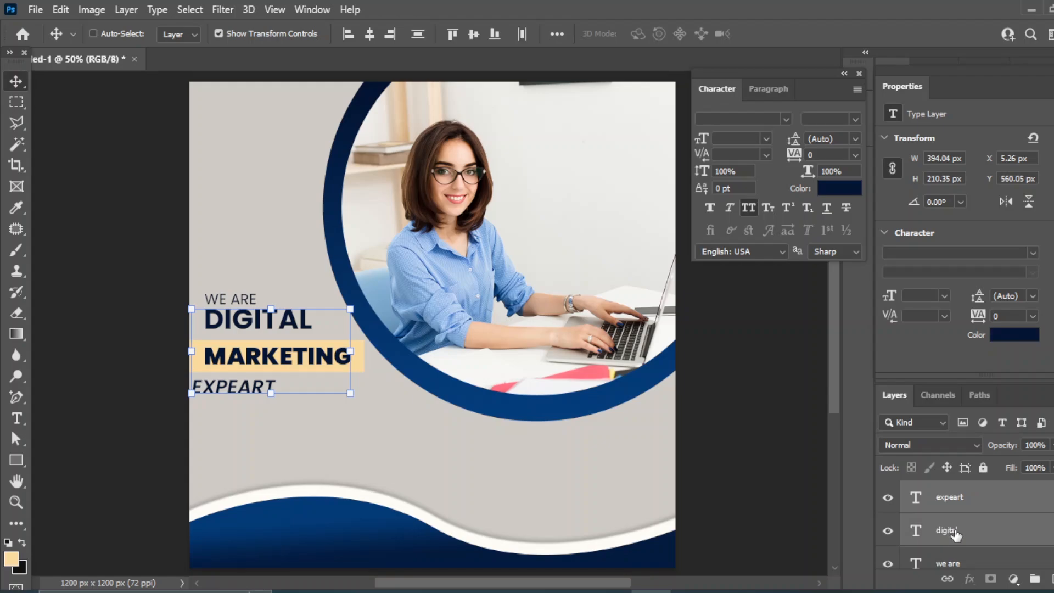
pyautogui.keyDown('ctrl'); pyautogui.click(1016, 555); pyautogui.keyUp('ctrl')
pyautogui.scroll(-1, 958, 552)
pyautogui.scroll(2, 987, 525)
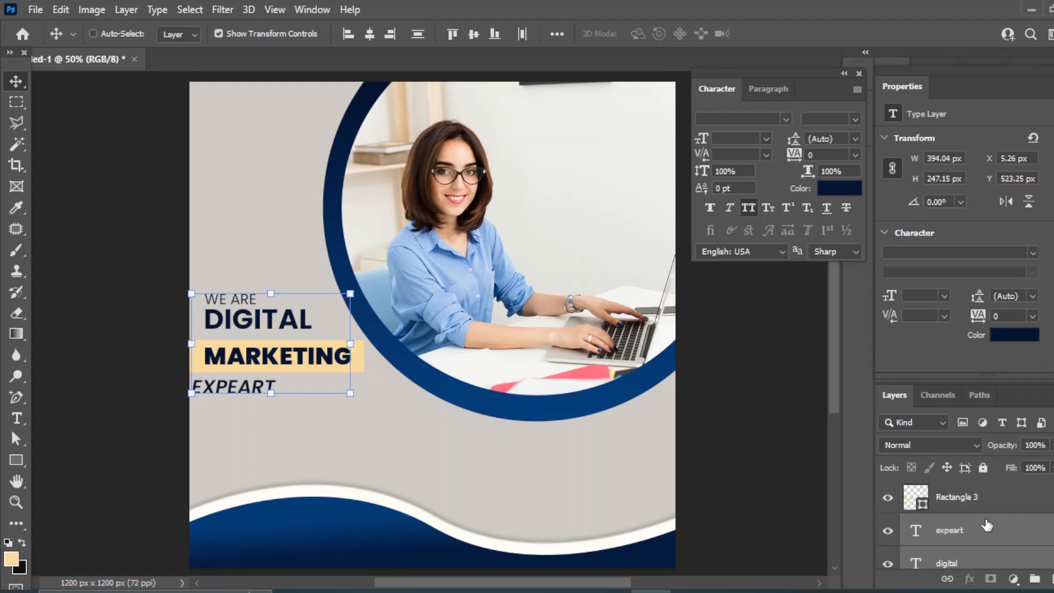
pyautogui.click(351, 35)
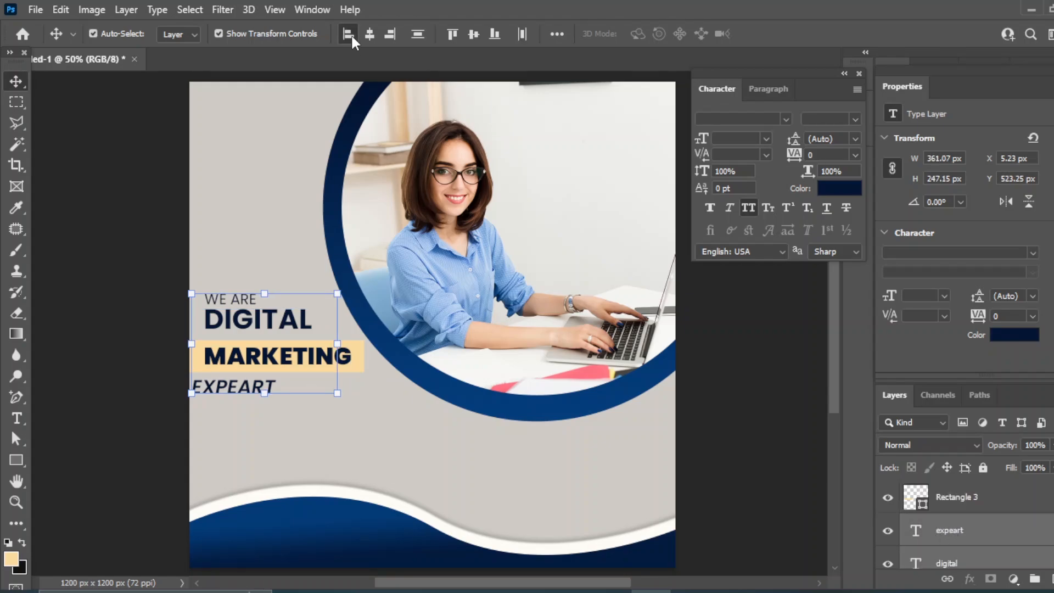
# - Move the four left-aligned headline lines together 30 px right and deselect them
pyautogui.hotkey('shift', 'Right')
pyautogui.hotkey('shift', 'Right')
pyautogui.hotkey('shift', 'Right')
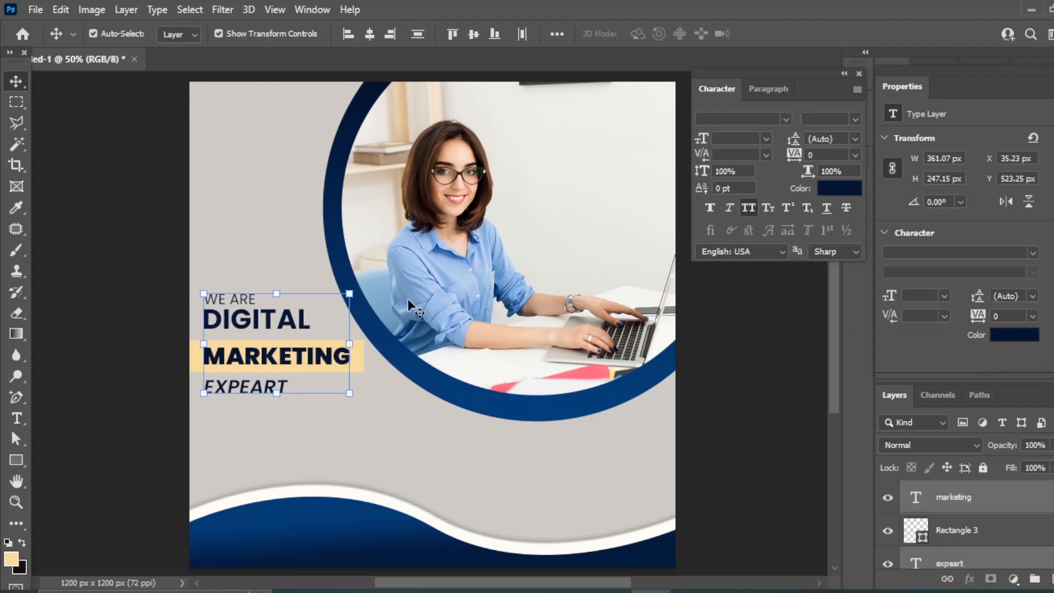
pyautogui.click(95, 283)
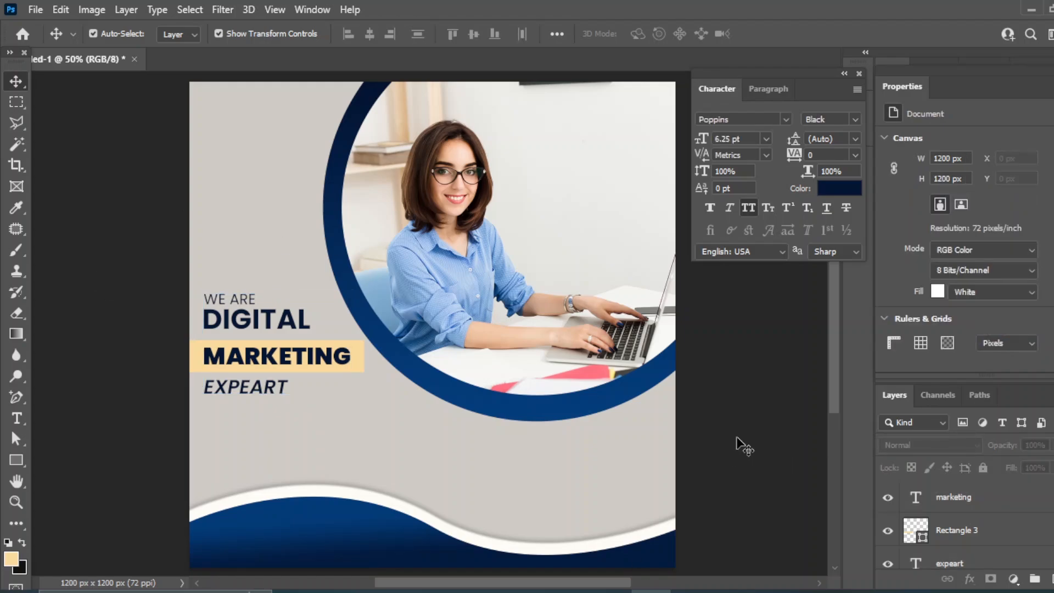
# - Draw a circle about 158 px wide and place it partly off the canvas's upper-left corner at X -44, Y -44 px
pyautogui.hotkey('ctrl', 'alt', 'shift', 'n')
pyautogui.rightClick(17, 460)
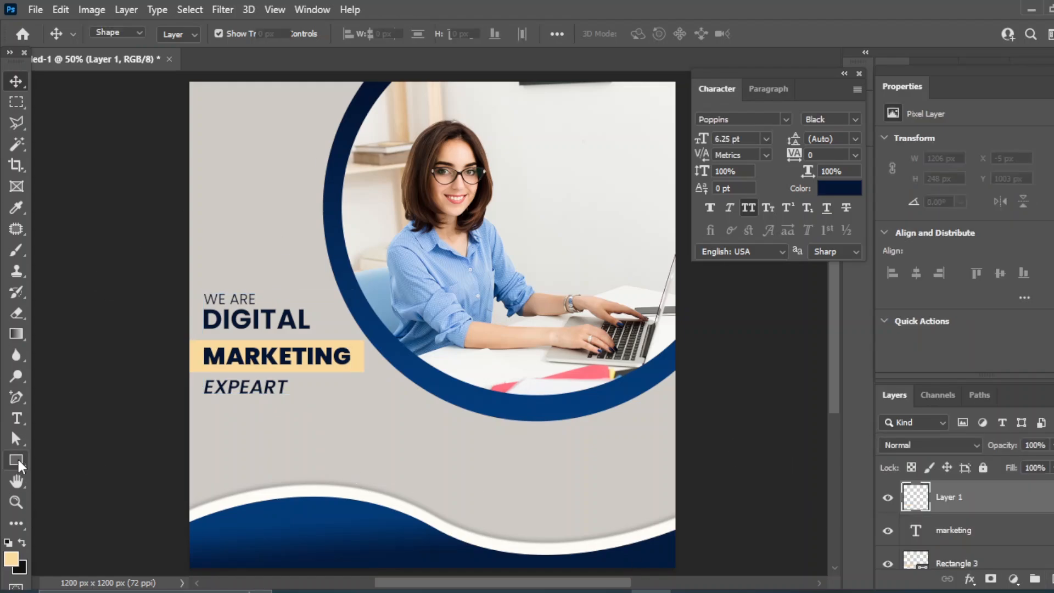
pyautogui.click(83, 477)
pyautogui.moveTo(183, 81); pyautogui.dragTo(245, 143)
pyautogui.click(20, 82)
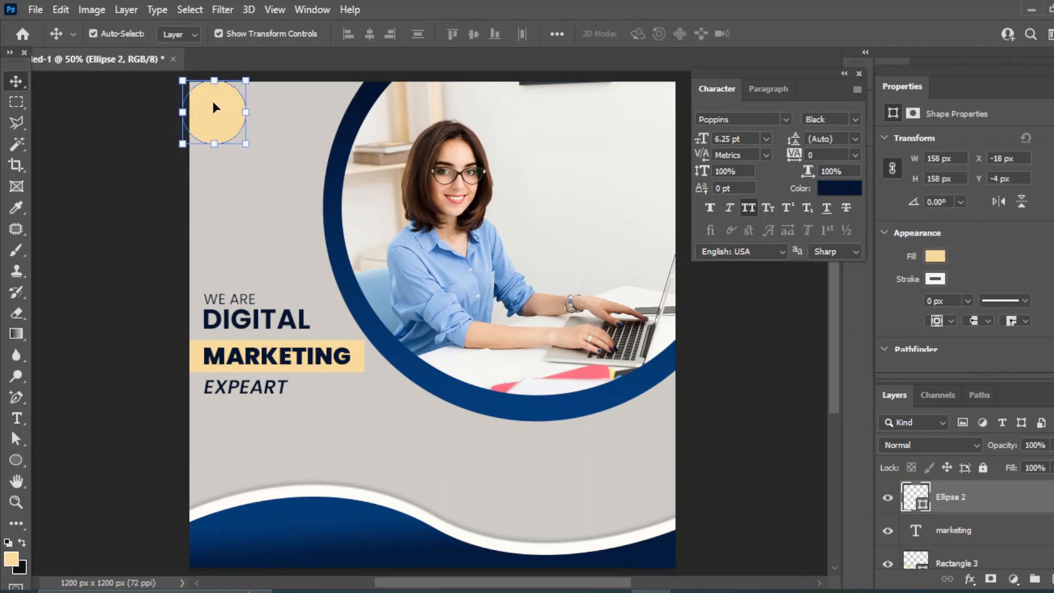
pyautogui.moveTo(212, 101)
pyautogui.mouseDown()
pyautogui.moveTo(187, 90)
pyautogui.moveTo(203, 95)
pyautogui.mouseUp()
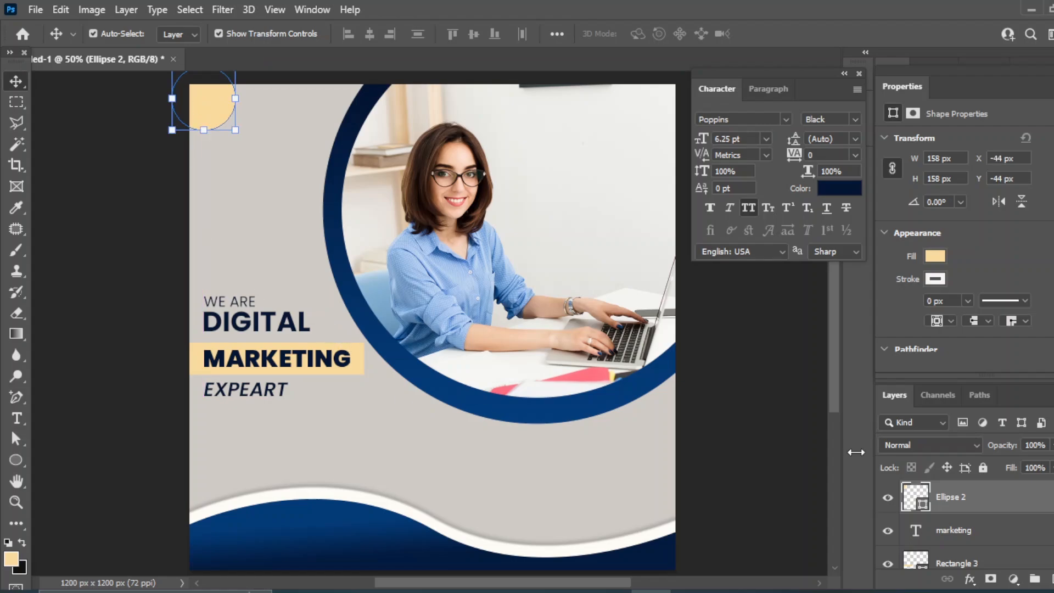
# - Recolor the corner circle to a shade slightly lighter than the grey-beige background and deselect it
pyautogui.click(279, 107)
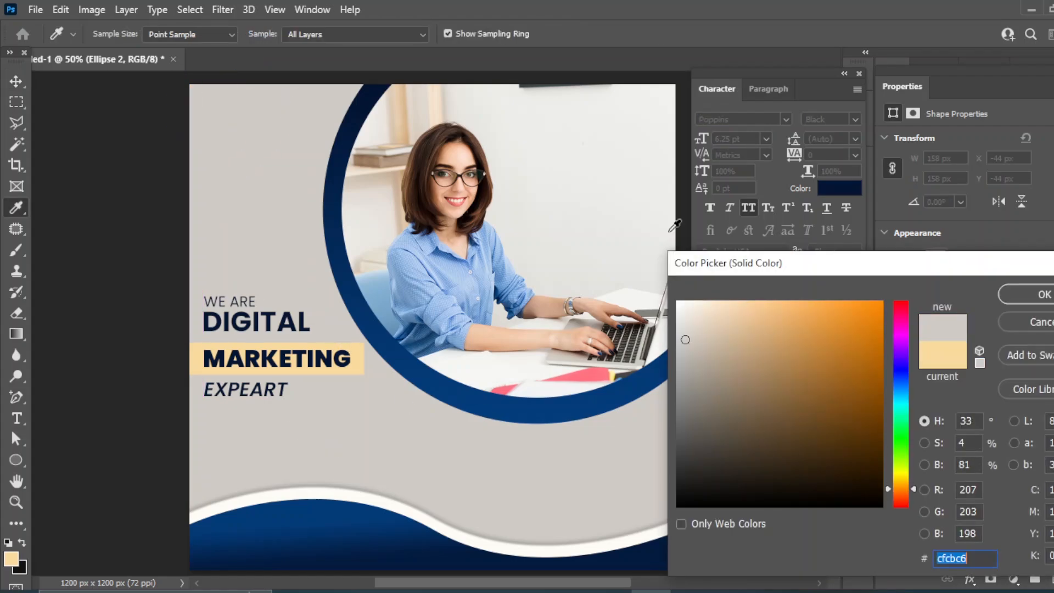
pyautogui.click(684, 325)
pyautogui.click(1026, 294)
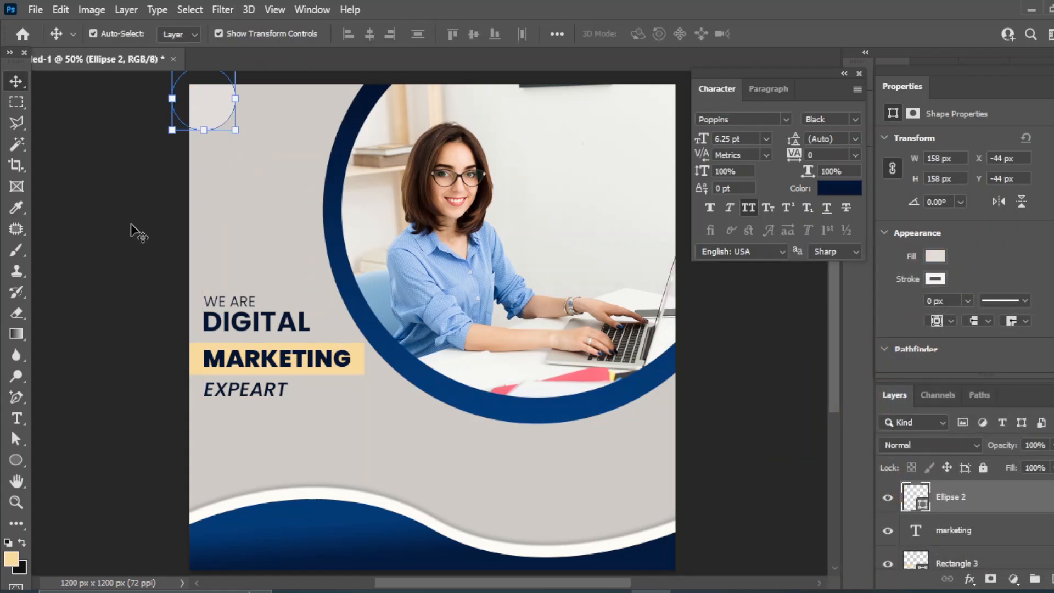
pyautogui.click(129, 226)
# - Duplicate the corner circle, scale the copy to about 93 px and place it across the canvas's right edge below the photo ring
pyautogui.click(966, 505)
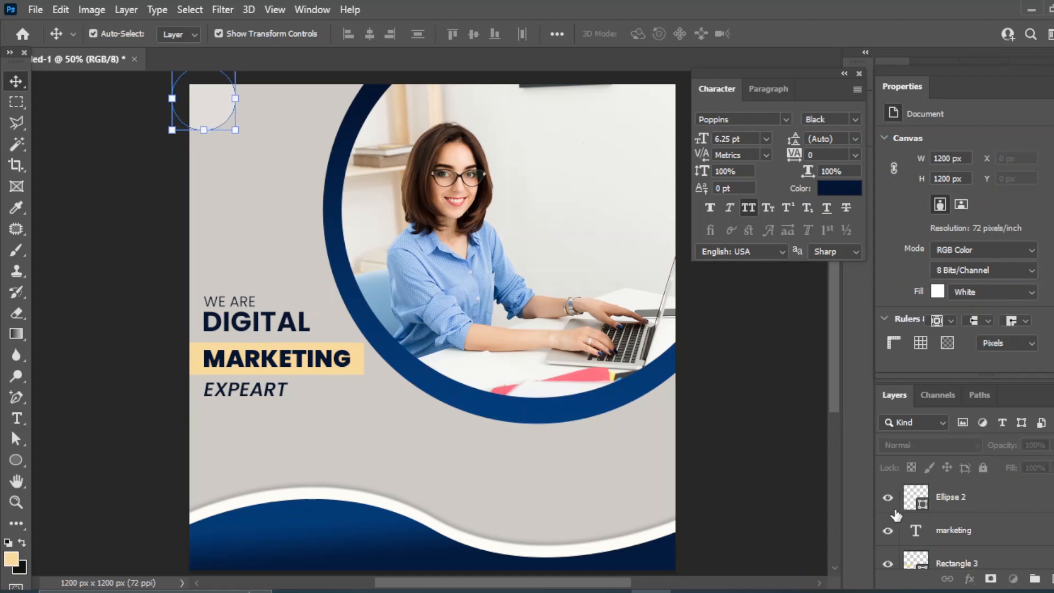
pyautogui.hotkey('ctrl', 'j')
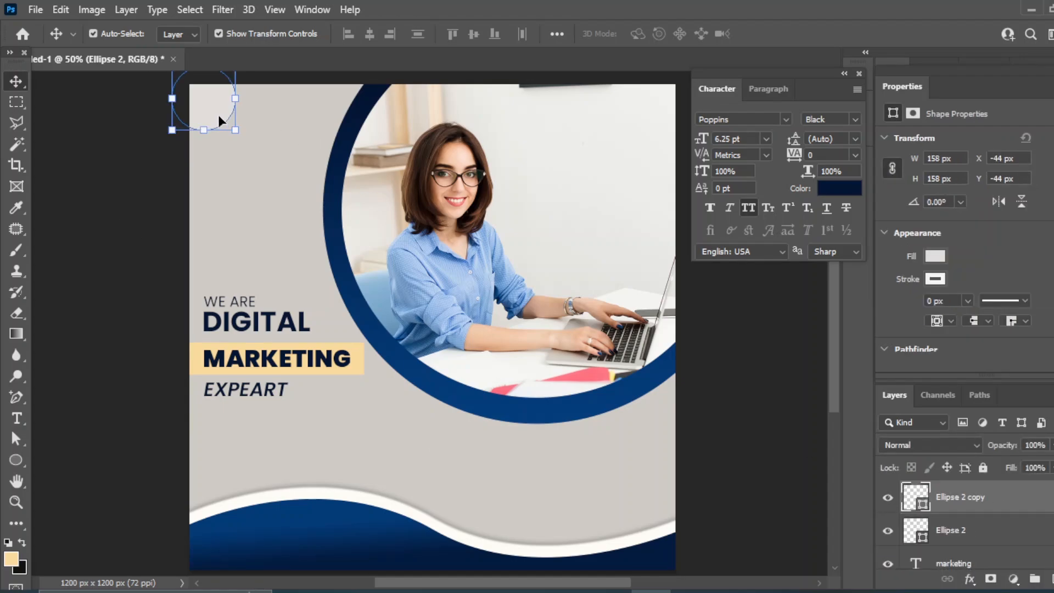
pyautogui.moveTo(219, 114); pyautogui.dragTo(678, 472)
pyautogui.hotkey('ctrl', 't')
pyautogui.moveTo(611, 482); pyautogui.dragTo(673, 434)
pyautogui.press('Return')
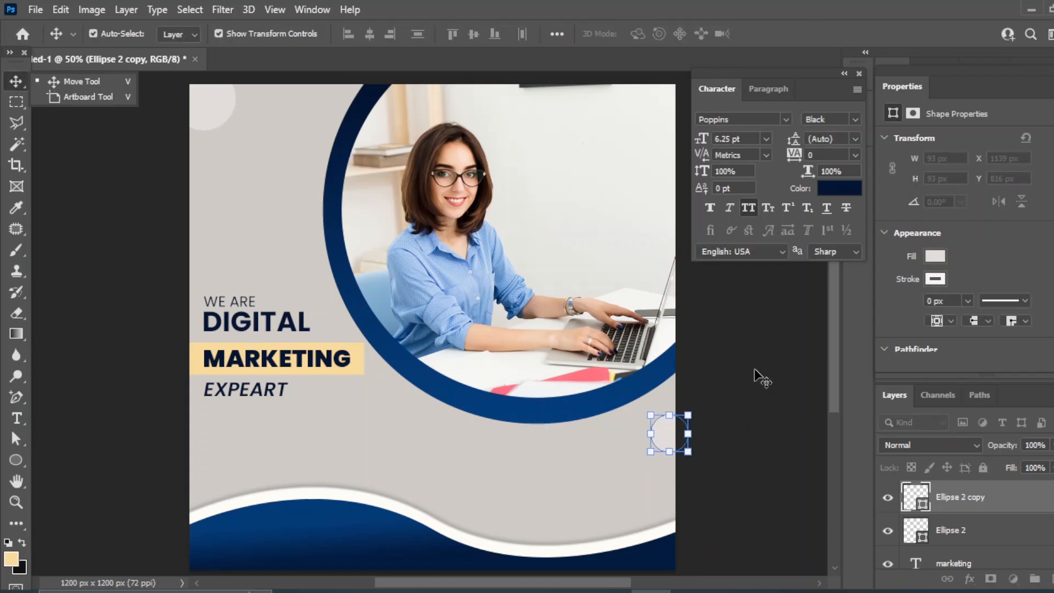
pyautogui.click(731, 393)
# - Draw a 12 px circle below EXPEART and fill it with the dark navy sampled from the photo ring
pyautogui.moveTo(519, 210)
pyautogui.mouseDown()
pyautogui.moveTo(512, 230)
pyautogui.moveTo(515, 213)
pyautogui.mouseUp()
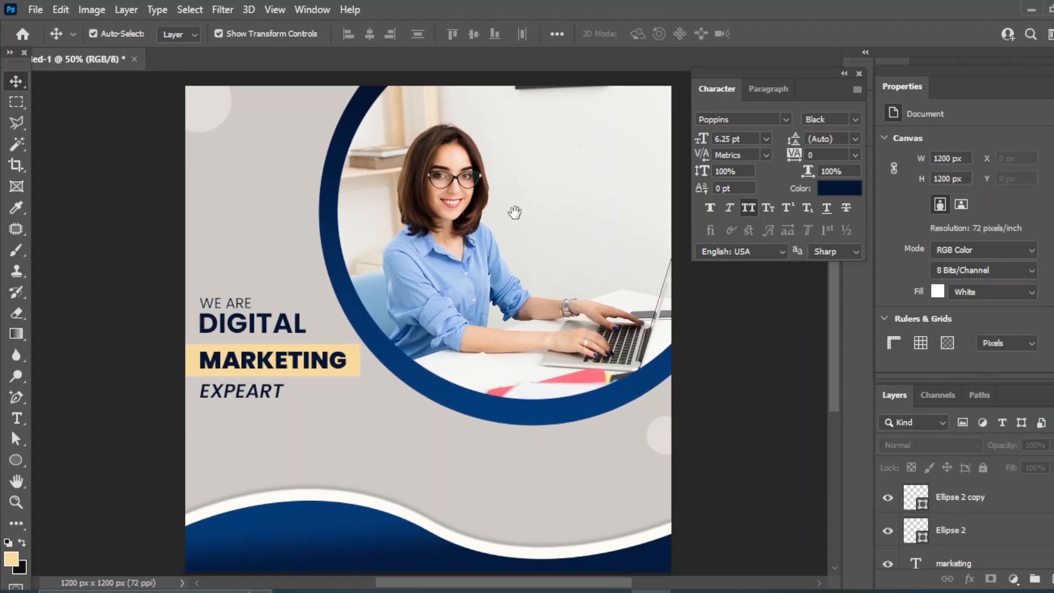
pyautogui.click(19, 458)
pyautogui.click(88, 475)
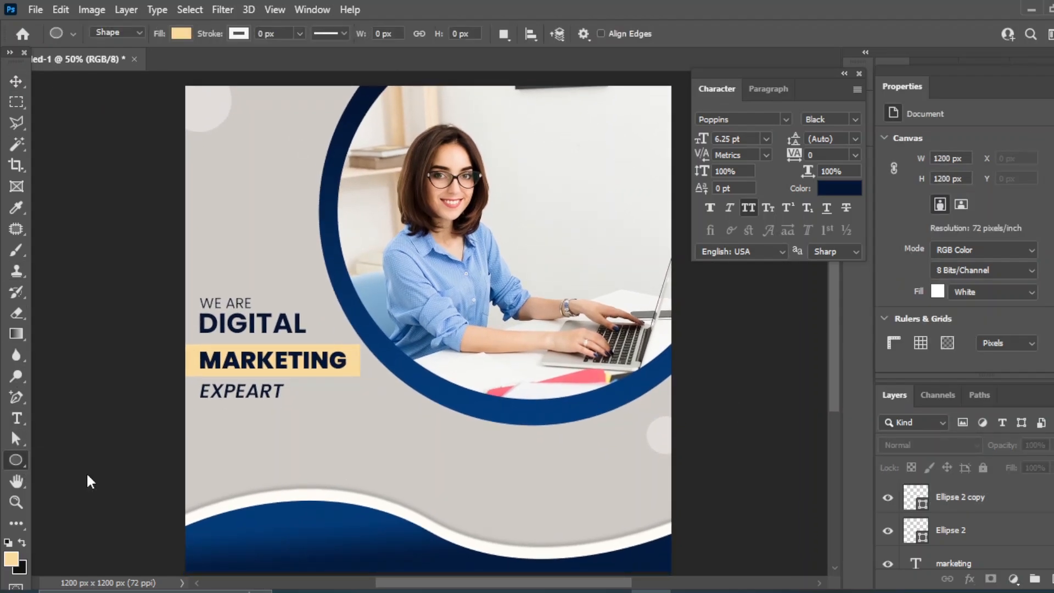
pyautogui.moveTo(227, 428); pyautogui.dragTo(231, 432)
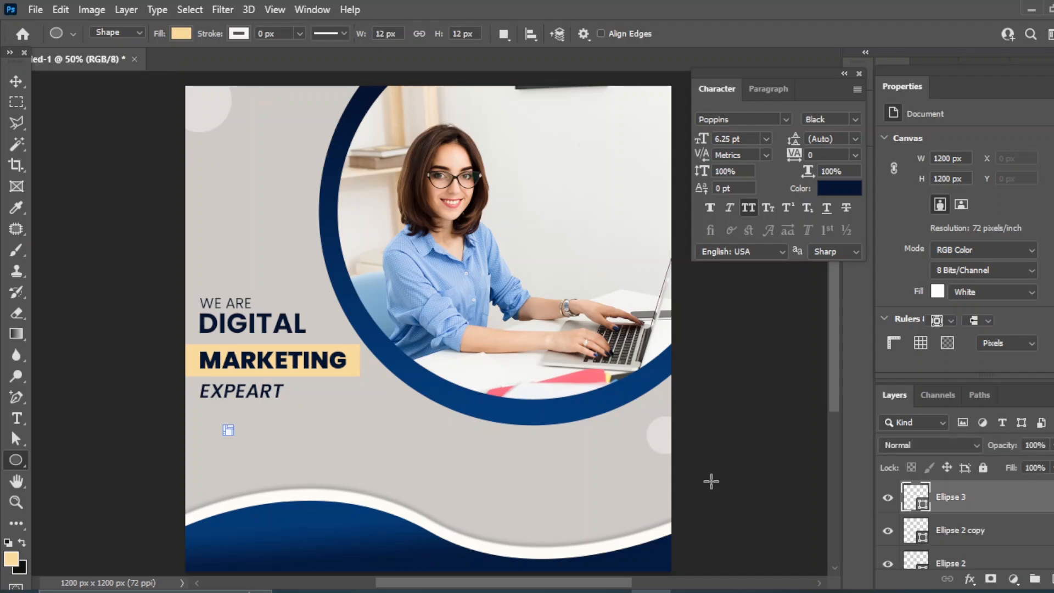
pyautogui.doubleClick(916, 497)
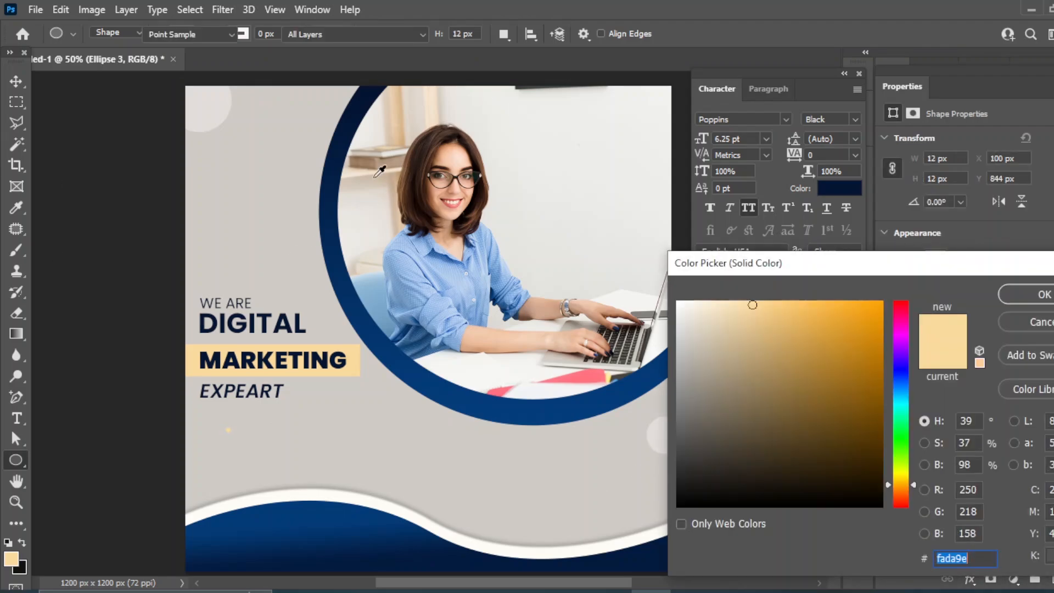
pyautogui.click(357, 104)
pyautogui.click(1022, 295)
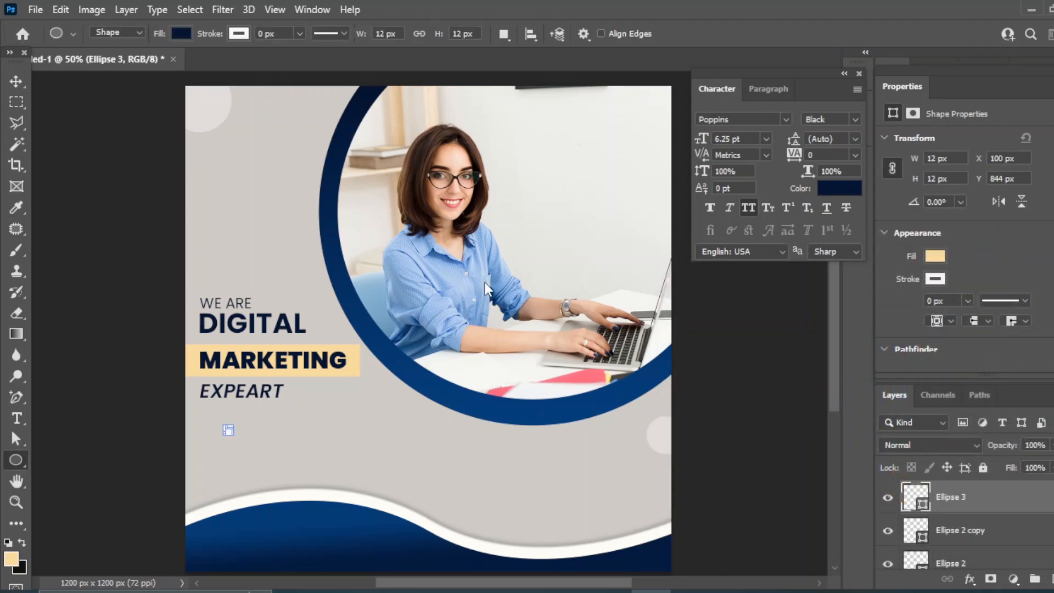
# - Try to enlarge the small dot below EXPEART to 133.33%, and undo the scaling
pyautogui.press('v')
pyautogui.hotkey('ctrl', '+')
pyautogui.hotkey('ctrl', '+')
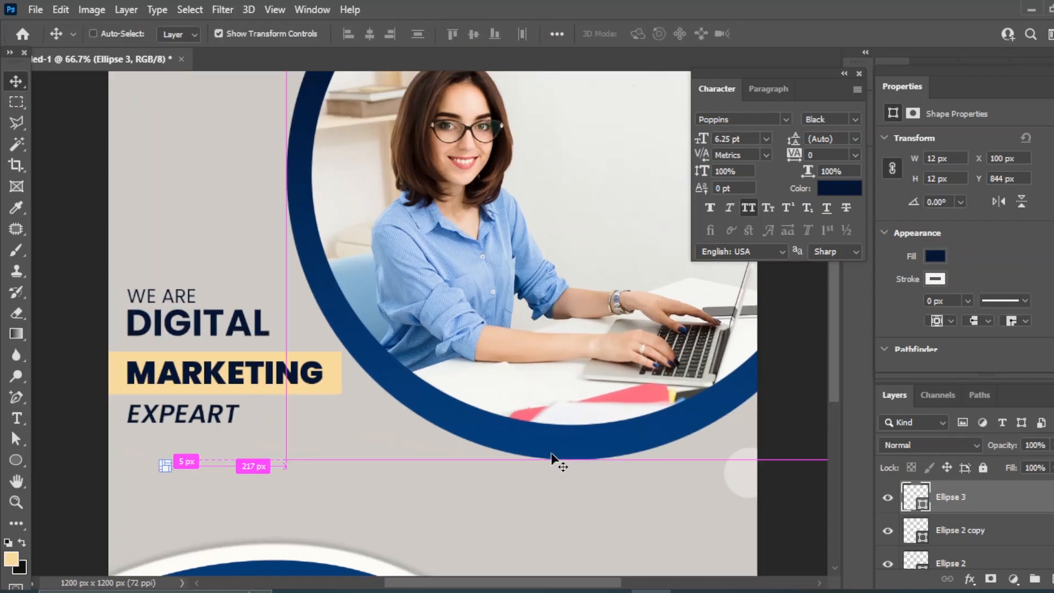
pyautogui.moveTo(267, 467); pyautogui.dragTo(353, 401)
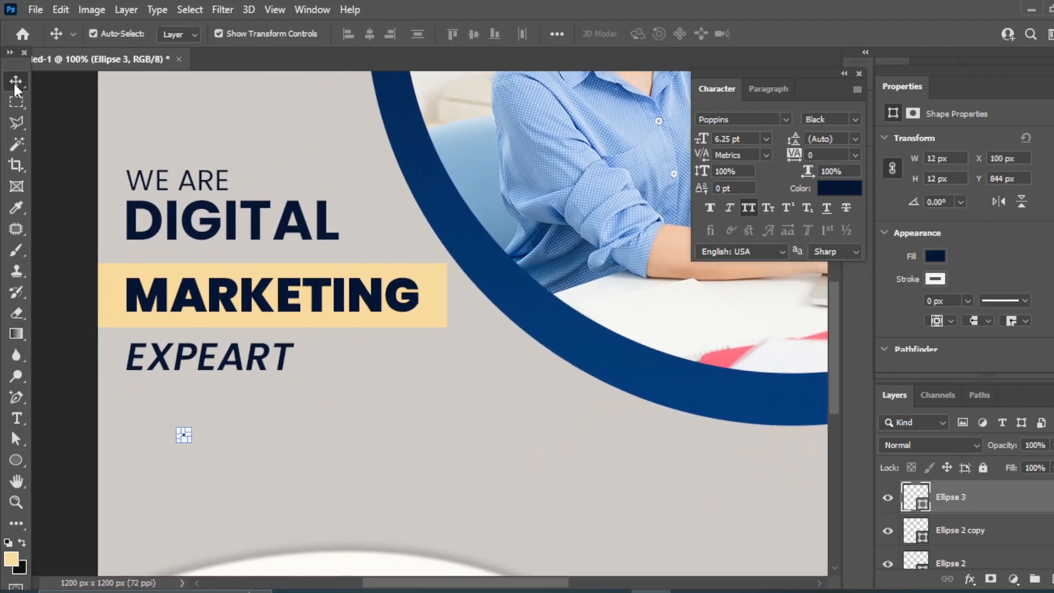
pyautogui.moveTo(192, 427); pyautogui.dragTo(195, 423)
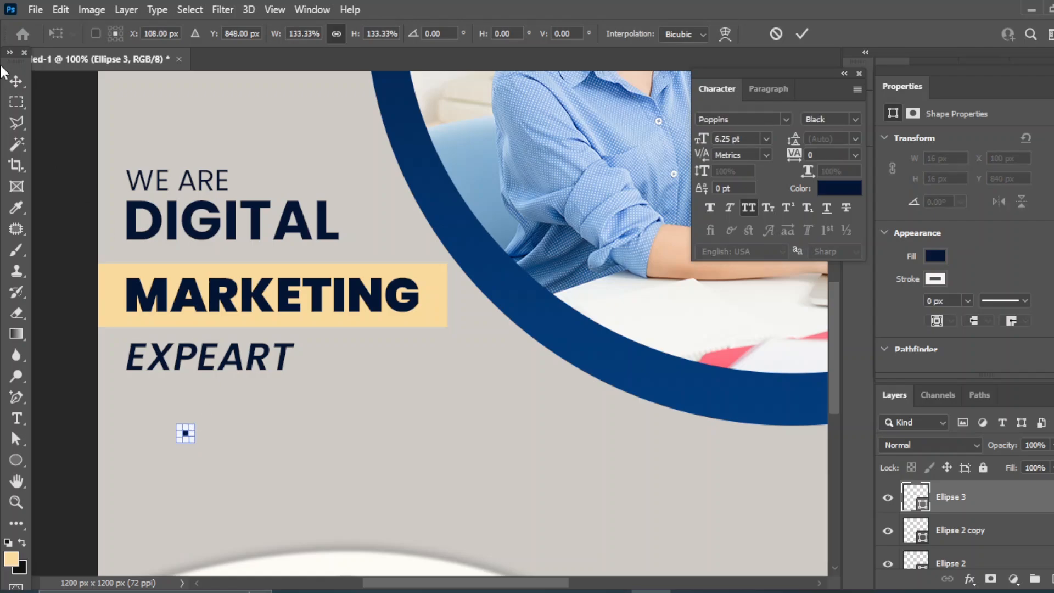
pyautogui.click(73, 249)
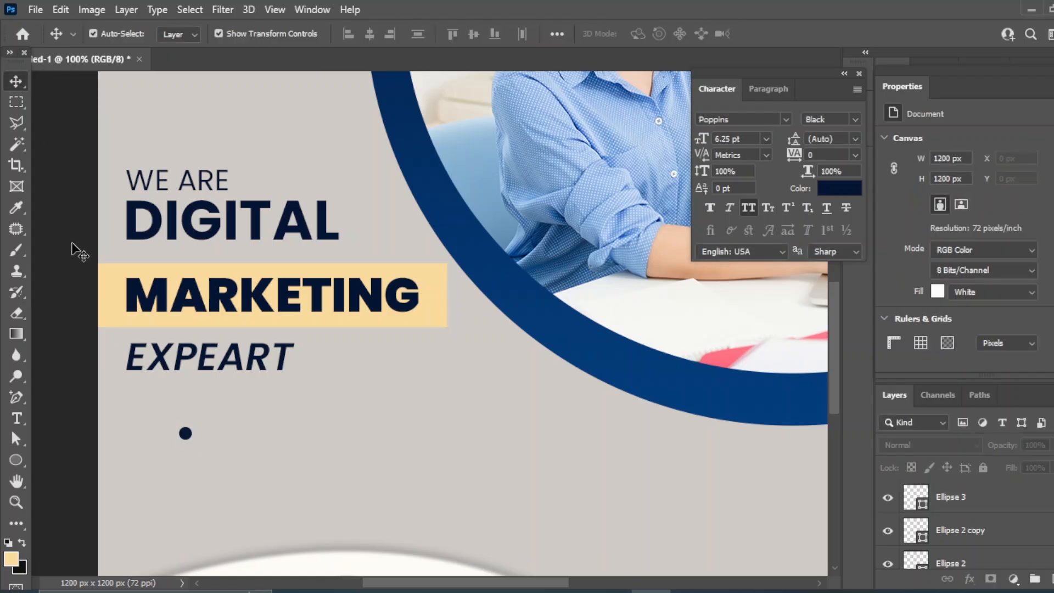
pyautogui.hotkey('ctrl', 'z')
# - Duplicate the small dot to form a horizontal row of five blue dots spaced 30 px apart
pyautogui.moveTo(141, 441); pyautogui.dragTo(184, 432)
pyautogui.moveTo(1022, 499); pyautogui.dragTo(1053, 579)
pyautogui.hotkey('shift', 'Right')
pyautogui.hotkey('shift', 'Right')
pyautogui.moveTo(1030, 518); pyautogui.dragTo(1052, 578)
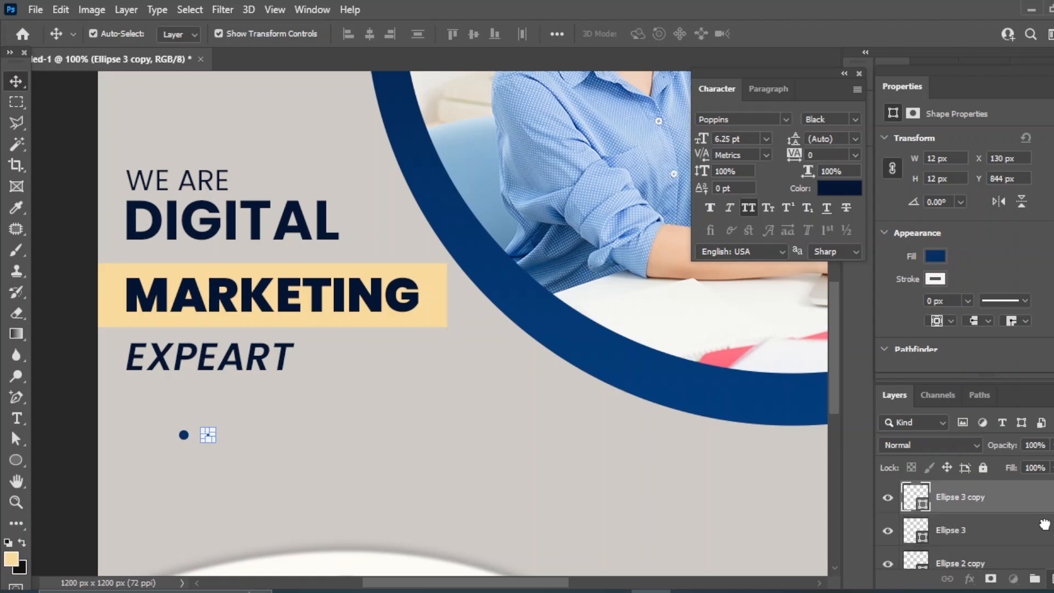
pyautogui.hotkey('shift', 'Right')
pyautogui.hotkey('shift', 'Right')
pyautogui.hotkey('shift', 'Right')
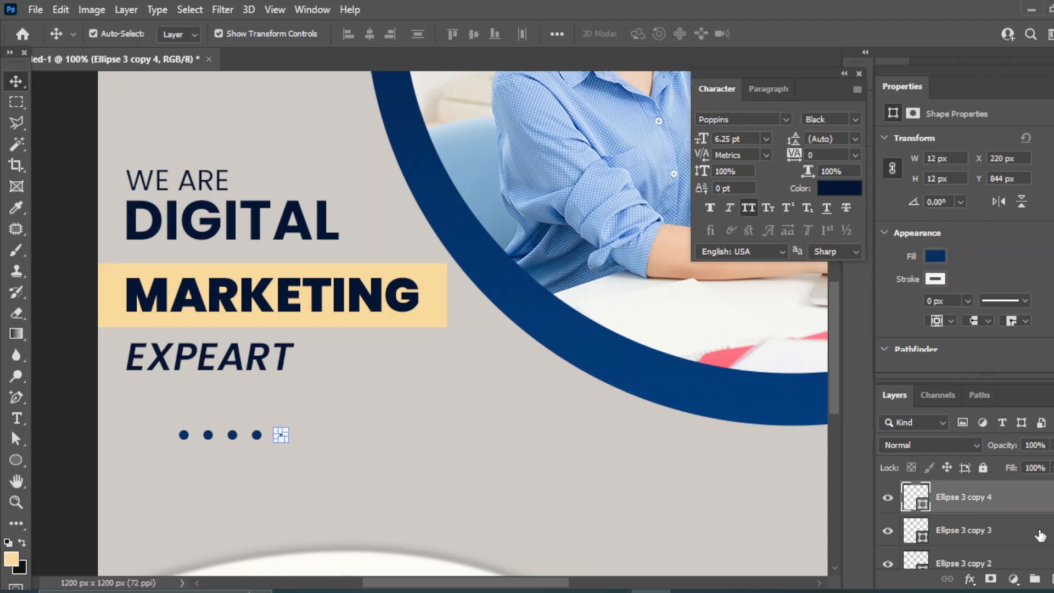
# - Select all five dots in the row and scale them together to about 64%
pyautogui.scroll(-4, 988, 527)
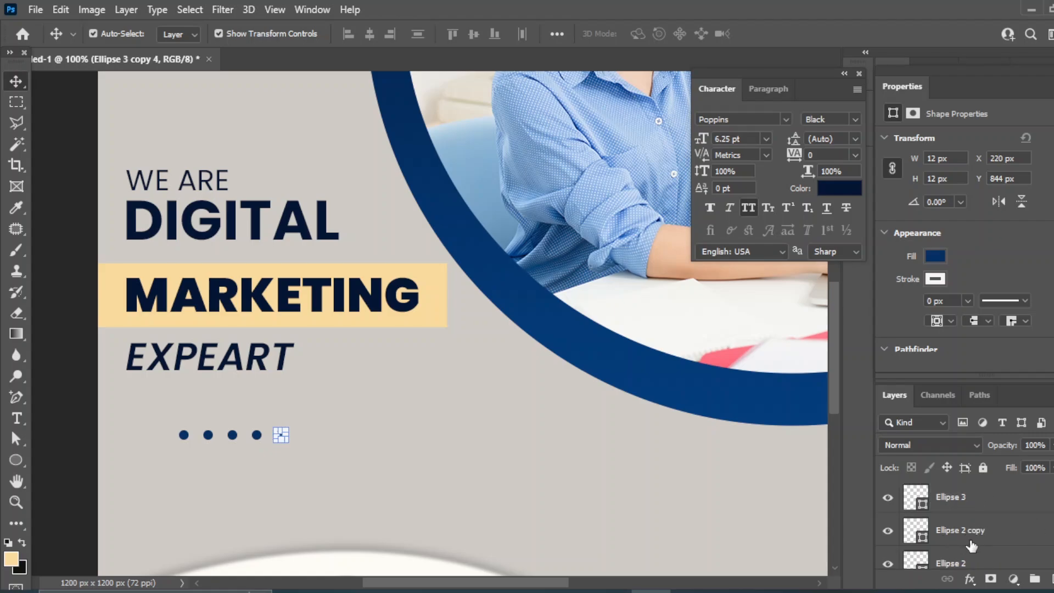
pyautogui.keyDown('shift'); pyautogui.click(974, 543); pyautogui.keyUp('shift')
pyautogui.click(956, 509)
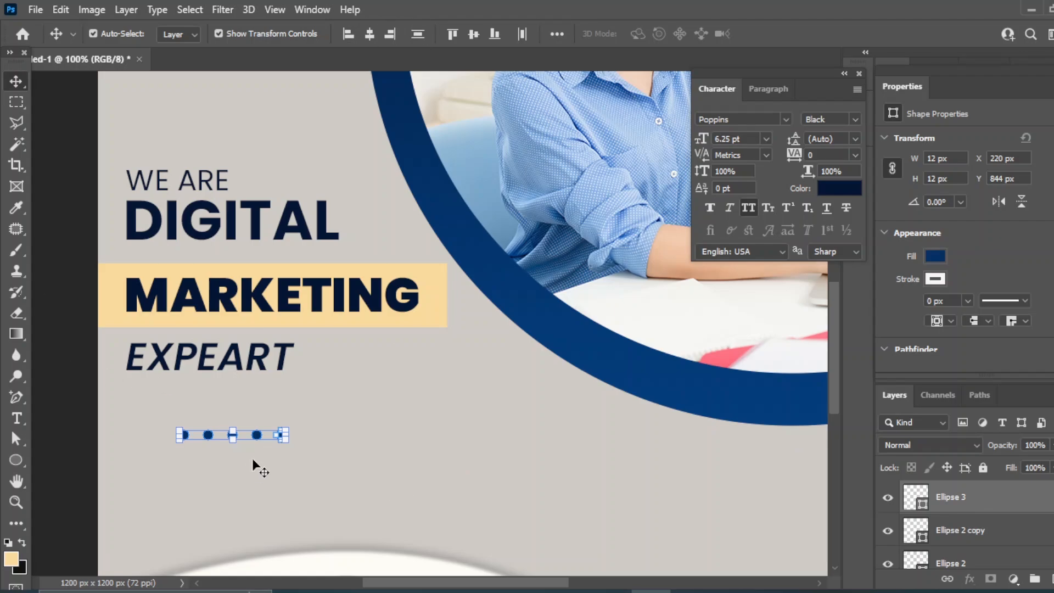
pyautogui.hotkey('ctrl', 't')
pyautogui.moveTo(284, 436); pyautogui.dragTo(247, 433)
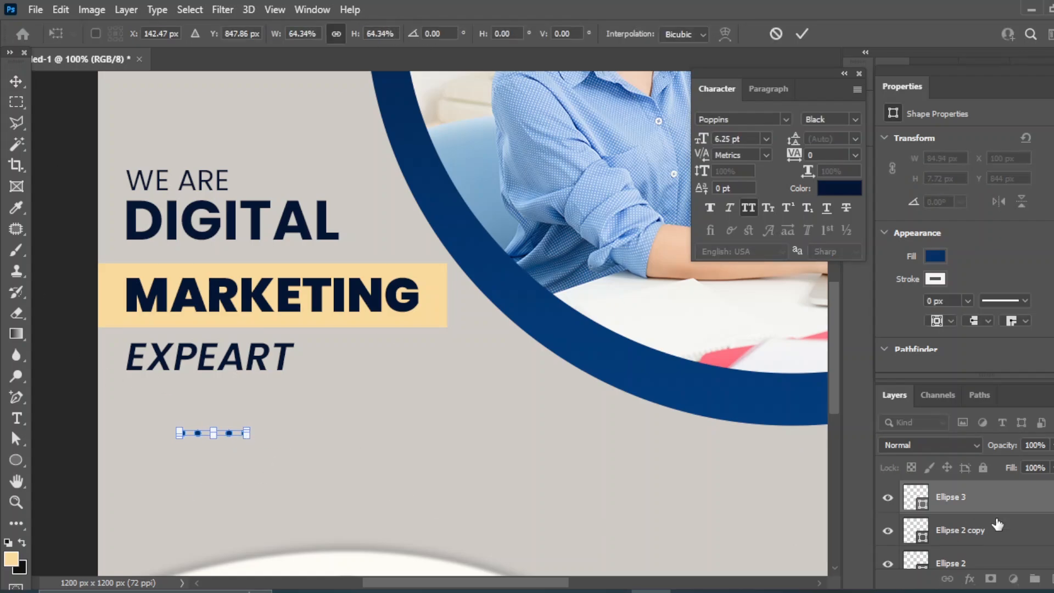
pyautogui.press('Return')
# - Duplicate the dot row twice downward in 20 px steps to form a three-by-five grid, and deselect it
pyautogui.hotkey('alt', 'shift', 'Down')
pyautogui.hotkey('shift', 'Down')
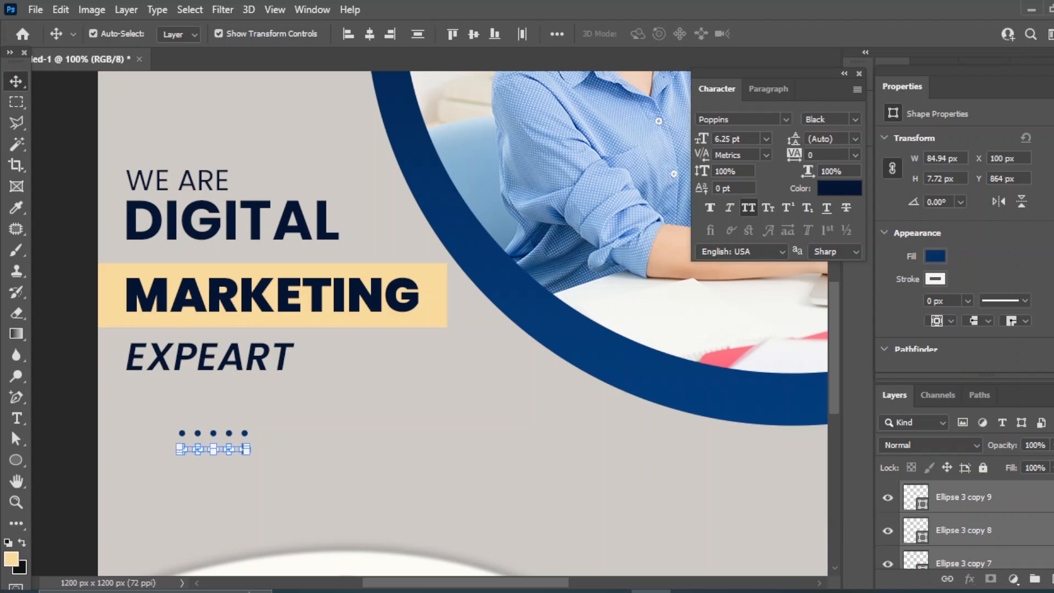
pyautogui.hotkey('alt', 'shift', 'Down')
pyautogui.hotkey('shift', 'Down')
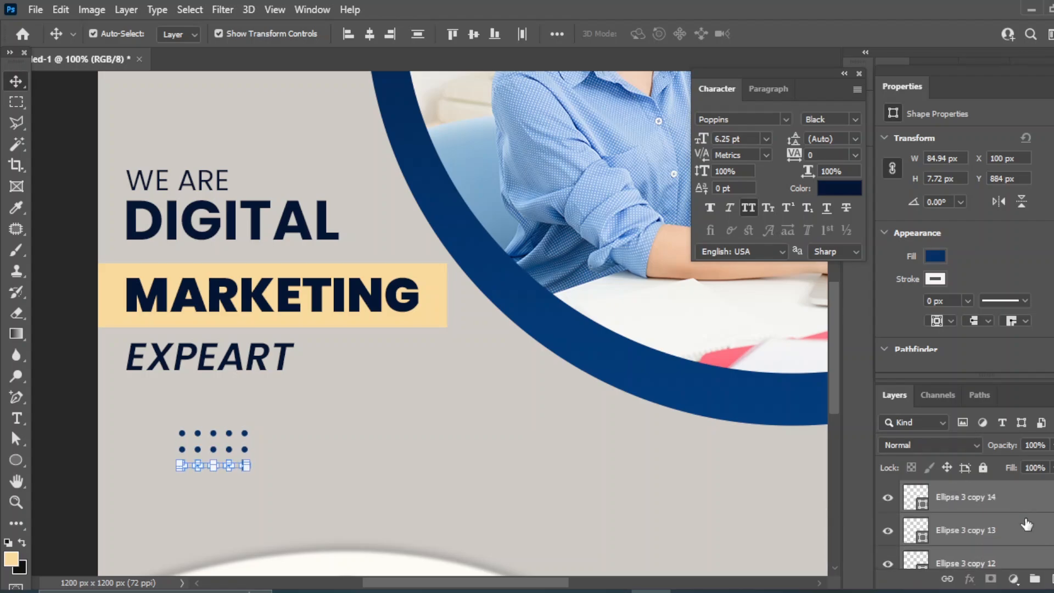
pyautogui.hotkey('ctrl', '-')
pyautogui.click(125, 448)
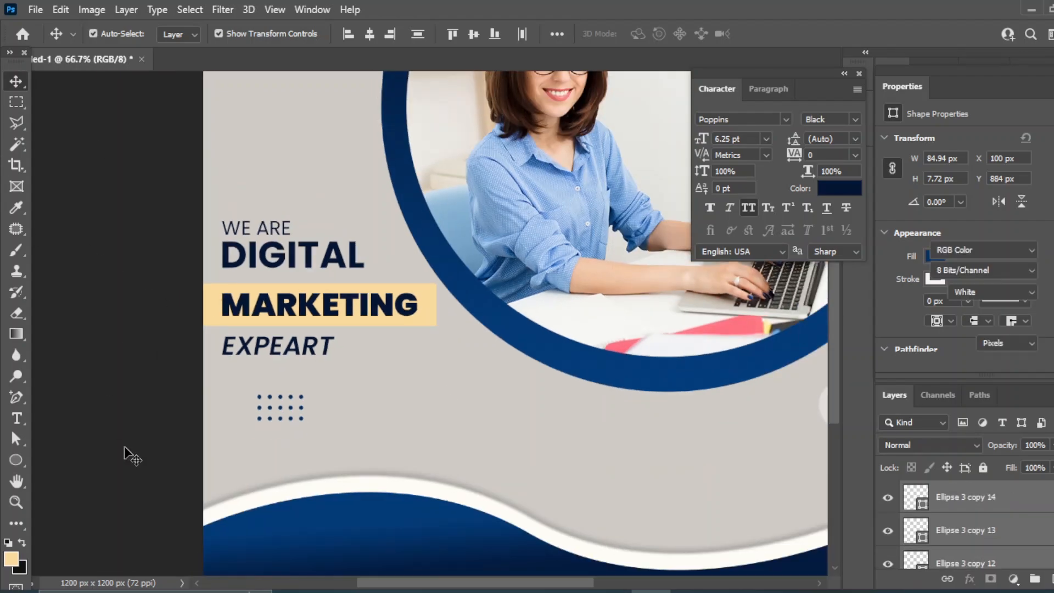
# - Select all fifteen small blue dots of the grid below EXPEART and group them together
pyautogui.click(999, 510)
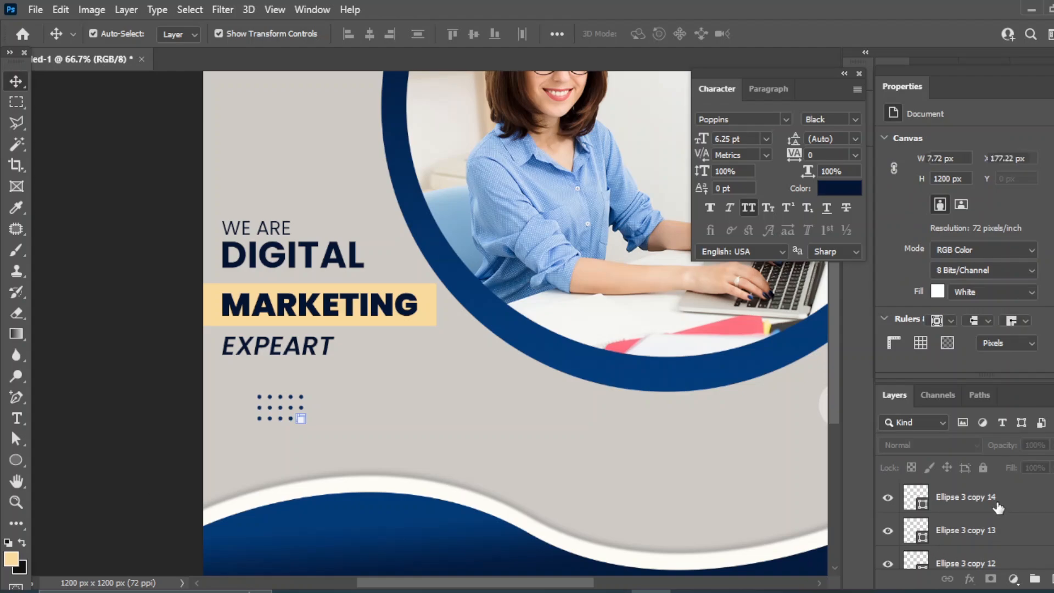
pyautogui.scroll(-1, 1045, 525)
pyautogui.scroll(-3, 940, 543)
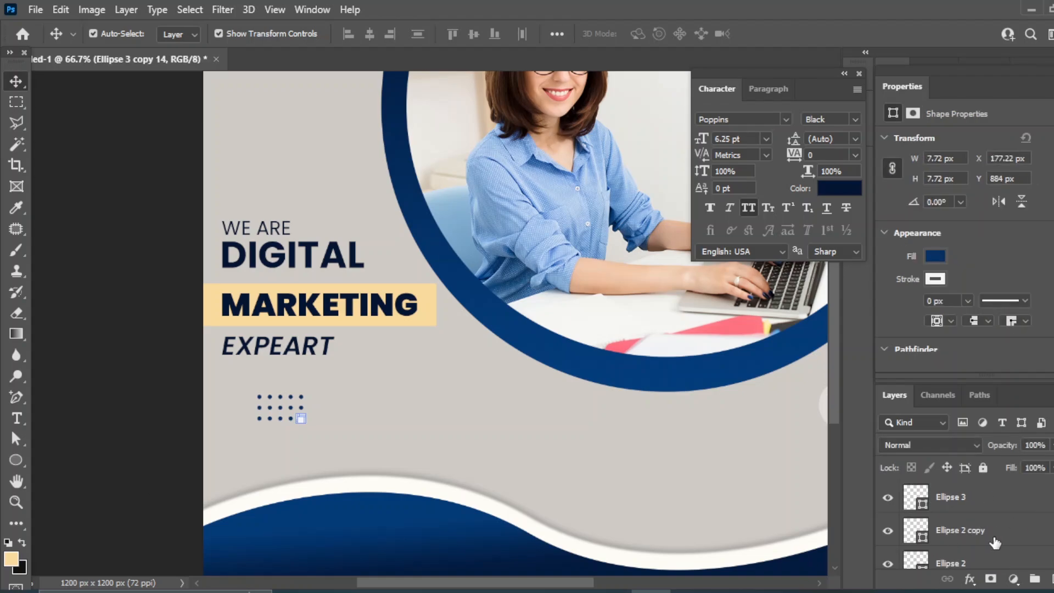
pyautogui.keyDown('shift'); pyautogui.click(964, 502); pyautogui.keyUp('shift')
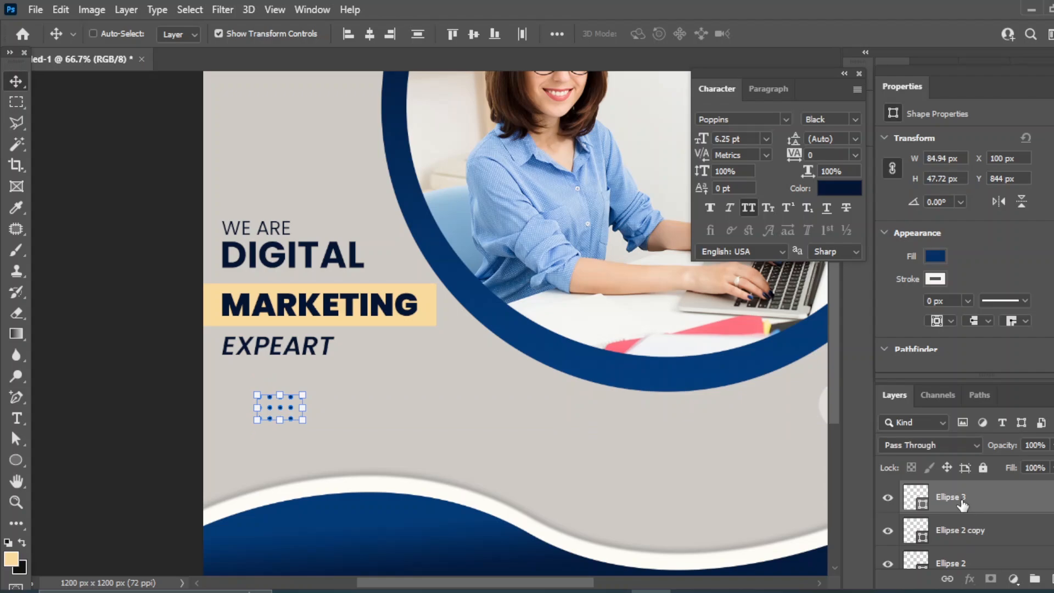
pyautogui.hotkey('ctrl', 'g')
# - Move the dot group to the lower-right area of the canvas, just above the white wave
pyautogui.moveTo(280, 408); pyautogui.dragTo(797, 454)
pyautogui.moveTo(623, 399); pyautogui.dragTo(523, 416)
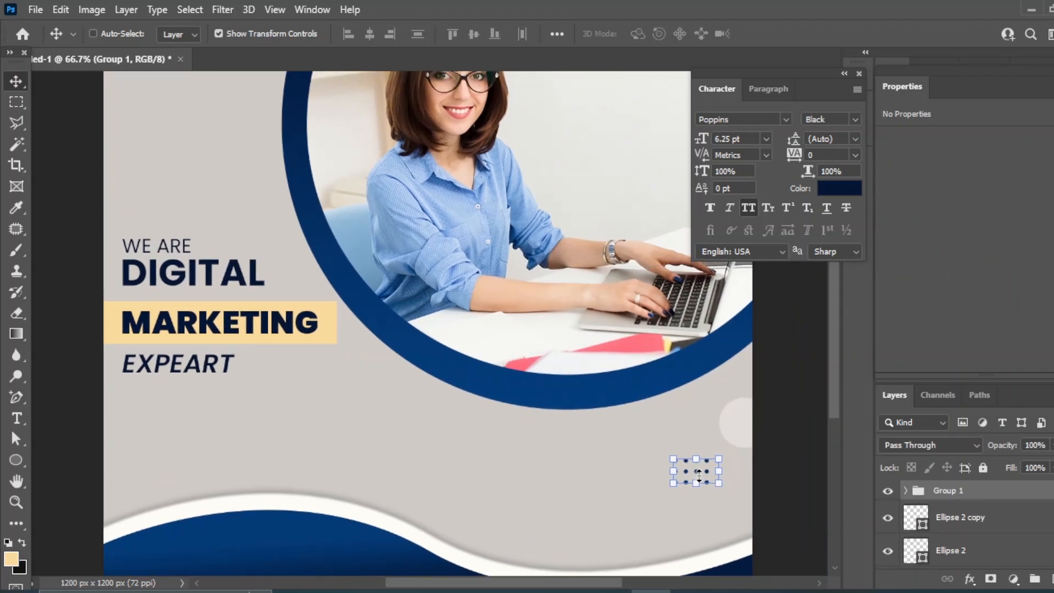
pyautogui.moveTo(695, 473); pyautogui.dragTo(709, 510)
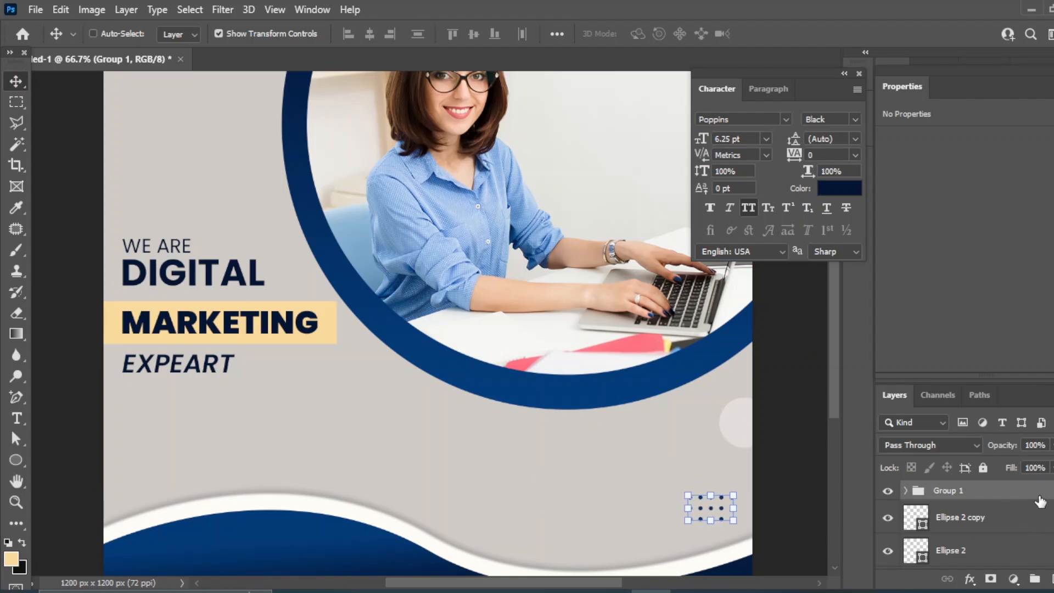
# - Place a copy of the dot group above WE ARE and rotate it upright, three dots wide and five high
pyautogui.moveTo(1040, 498); pyautogui.dragTo(1052, 578)
pyautogui.moveTo(234, 161); pyautogui.dragTo(177, 196)
pyautogui.press('Return')
pyautogui.hotkey('ctrl', 't')
pyautogui.press('Return')
pyautogui.moveTo(261, 172); pyautogui.dragTo(302, 334)
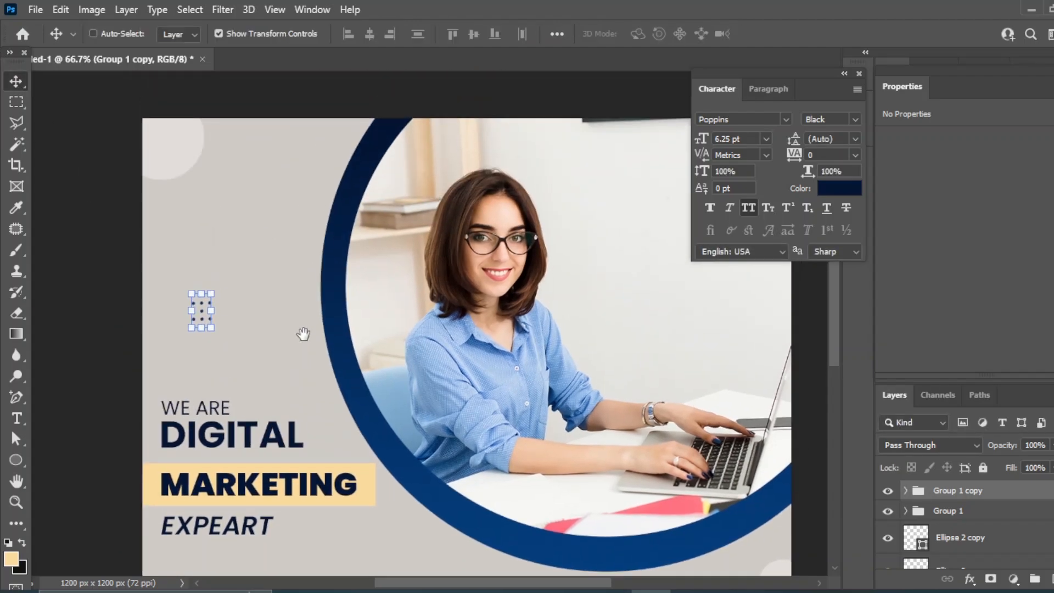
# - Shift the upright dot group left towards the headline's left edge and scale it to about 161%
pyautogui.hotkey('shift', 'Left')
pyautogui.hotkey('shift', 'Left')
pyautogui.hotkey('shift', 'Left')
pyautogui.hotkey('shift', 'Left')
pyautogui.hotkey('shift', 'Left')
pyautogui.hotkey('shift', 'Left')
pyautogui.hotkey('shift', 'Left')
pyautogui.hotkey('shift', 'Left')
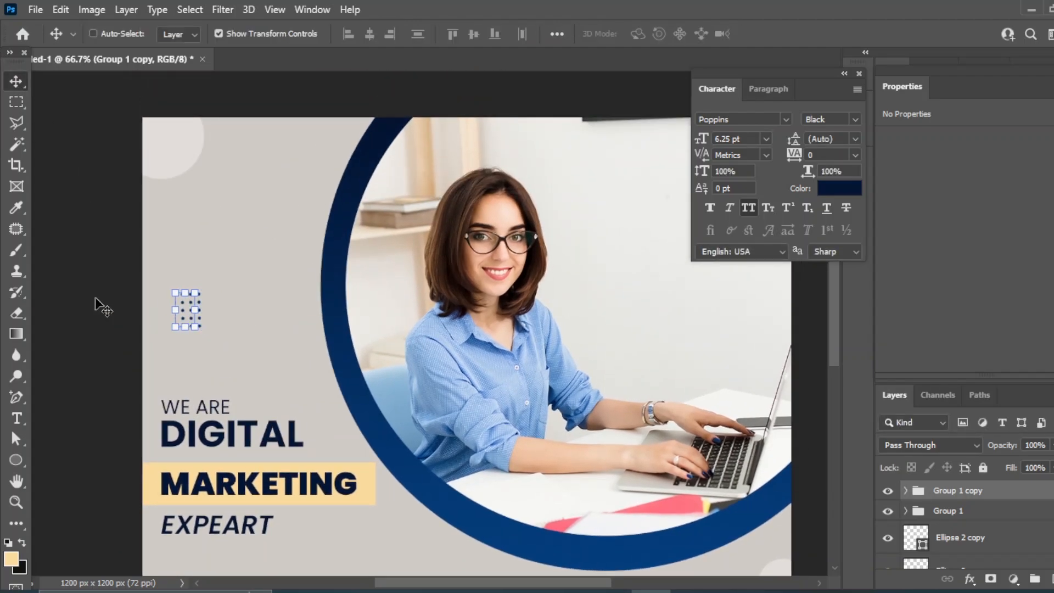
pyautogui.moveTo(179, 292); pyautogui.dragTo(192, 271)
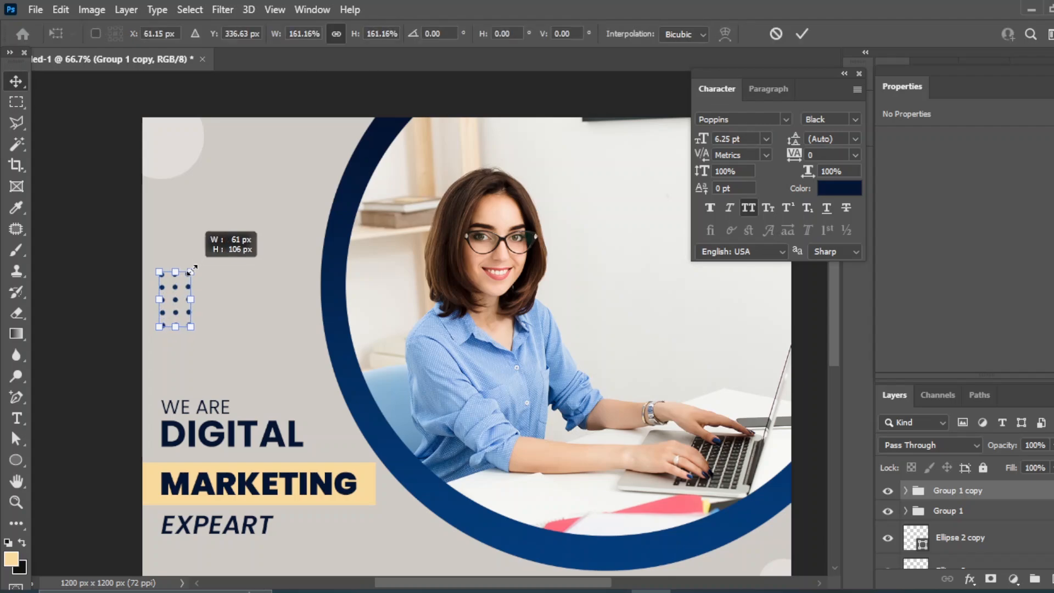
pyautogui.press('Return')
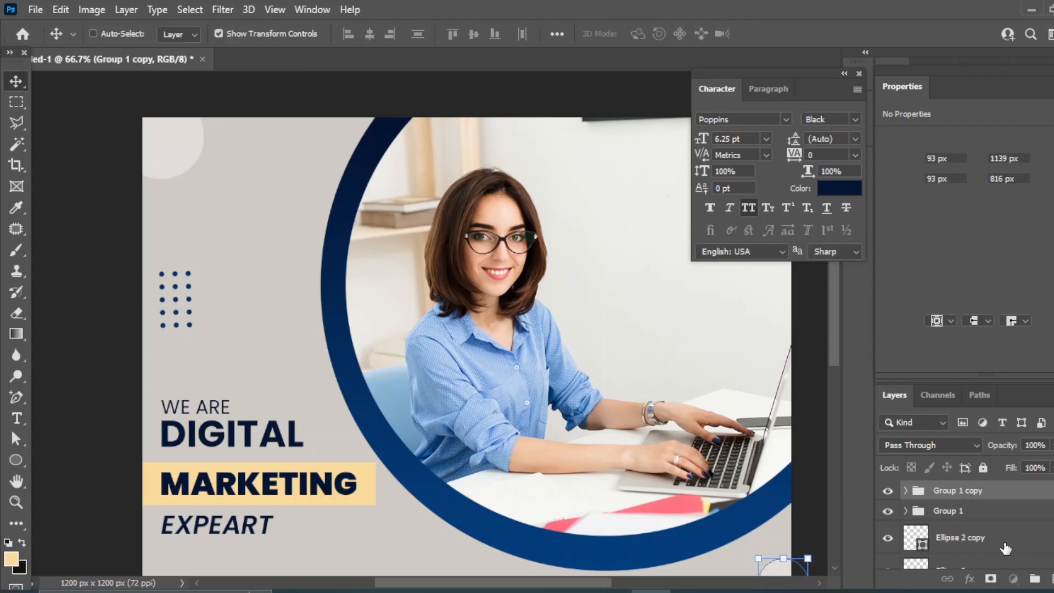
pyautogui.click(1002, 546)
pyautogui.hotkey('ctrl', '-')
pyautogui.moveTo(425, 375); pyautogui.dragTo(399, 282)
pyautogui.click(16, 418)
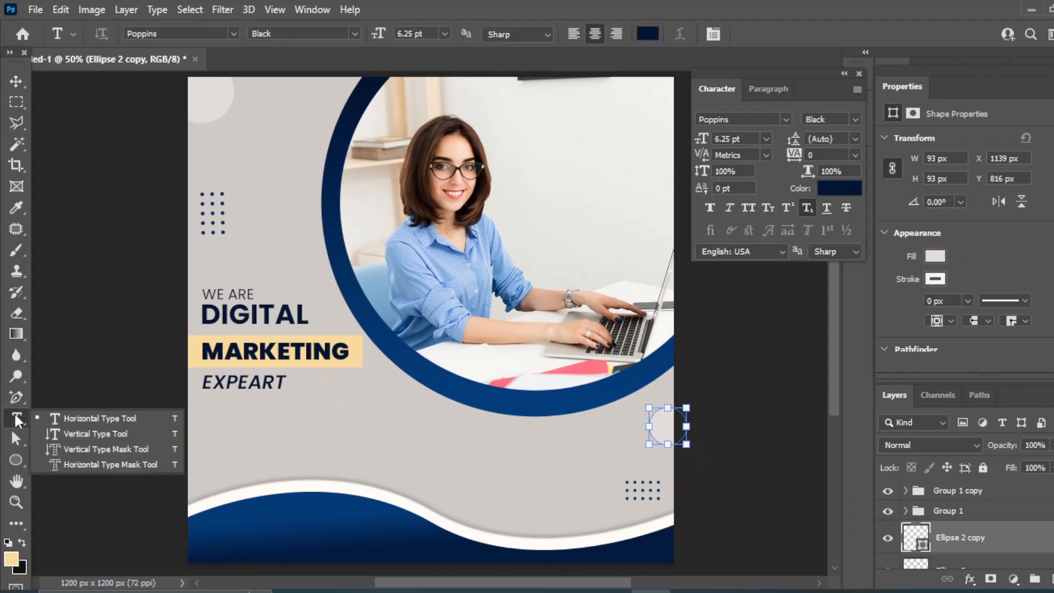
pyautogui.click(264, 425)
pyautogui.click(766, 138)
pyautogui.click(749, 296)
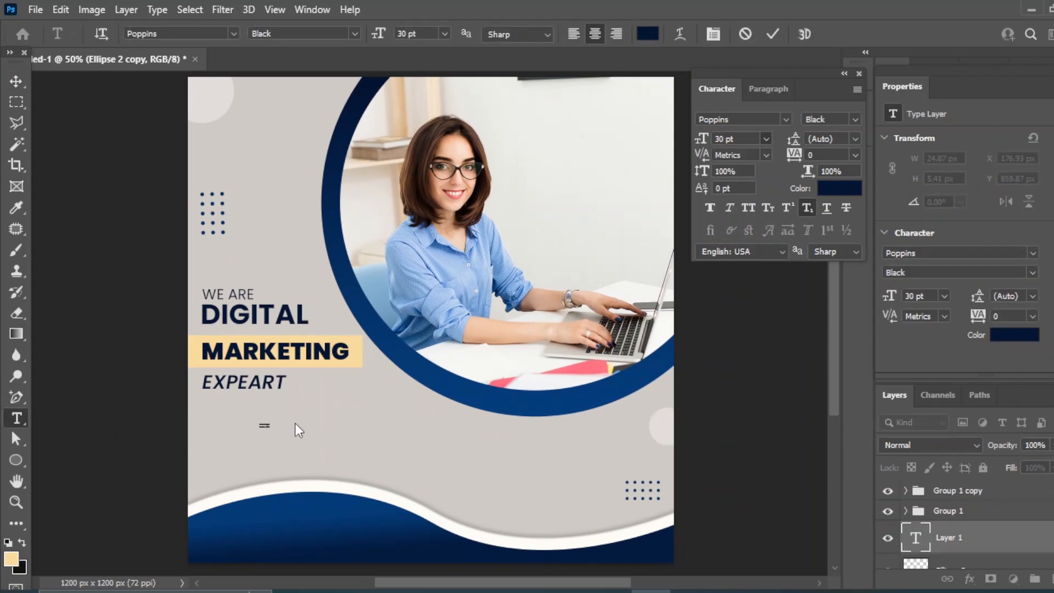
pyautogui.press('BackSpace')
pyautogui.click(16, 82)
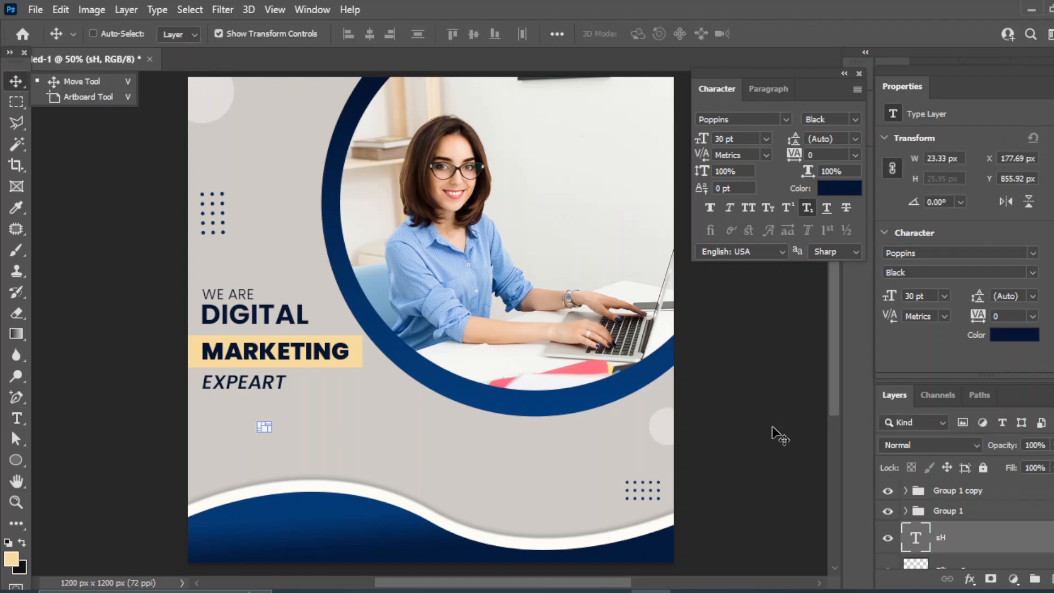
pyautogui.click(749, 420)
pyautogui.press('Delete')
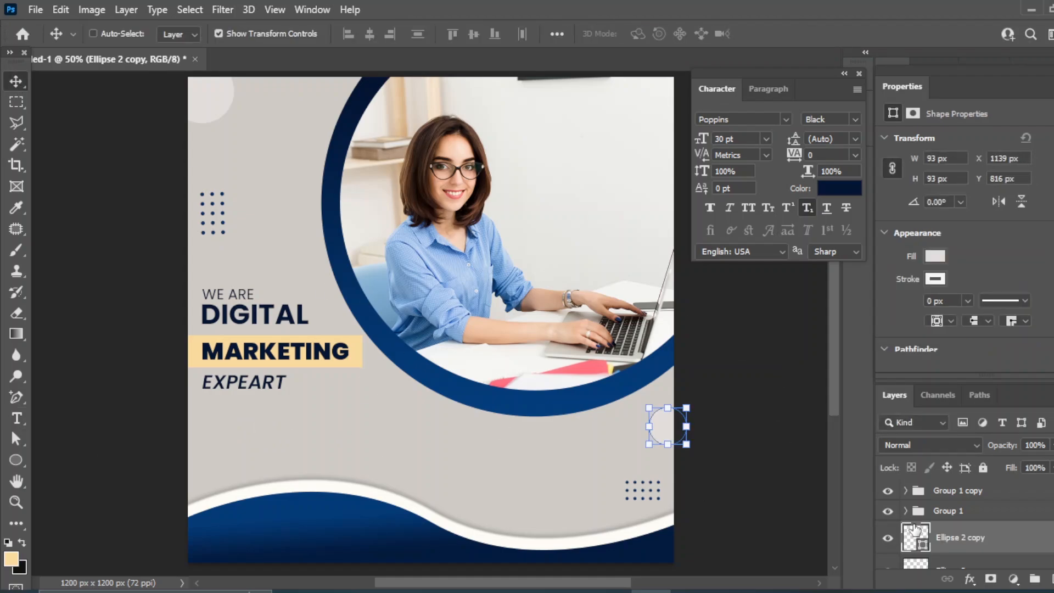
# - Add a text line below EXPEART reading "Share Your Ideas with The World", enclosed in quotation marks
pyautogui.click(16, 419)
pyautogui.click(271, 435)
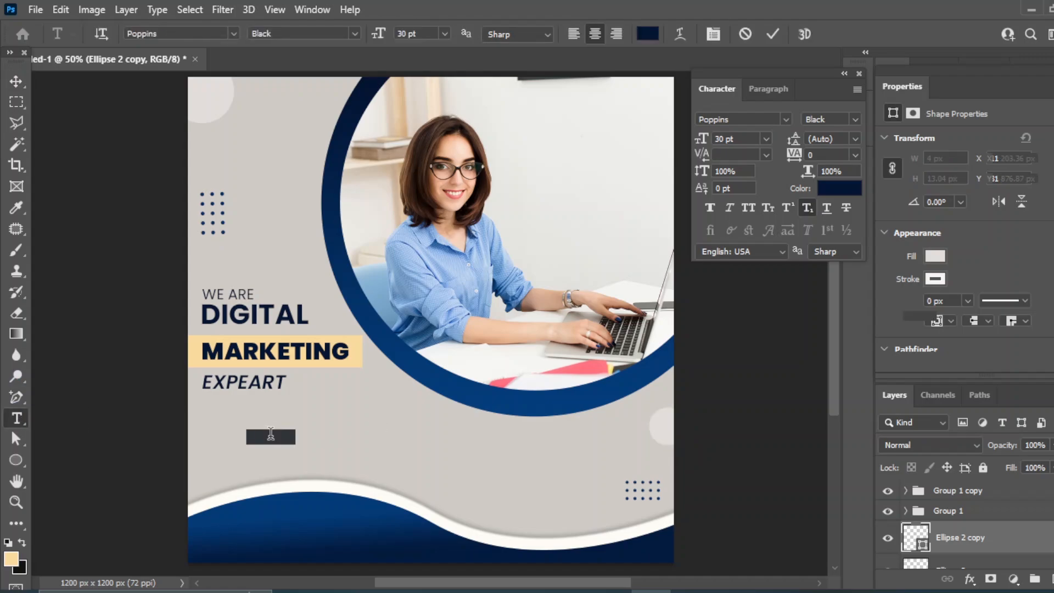
pyautogui.press('BackSpace')
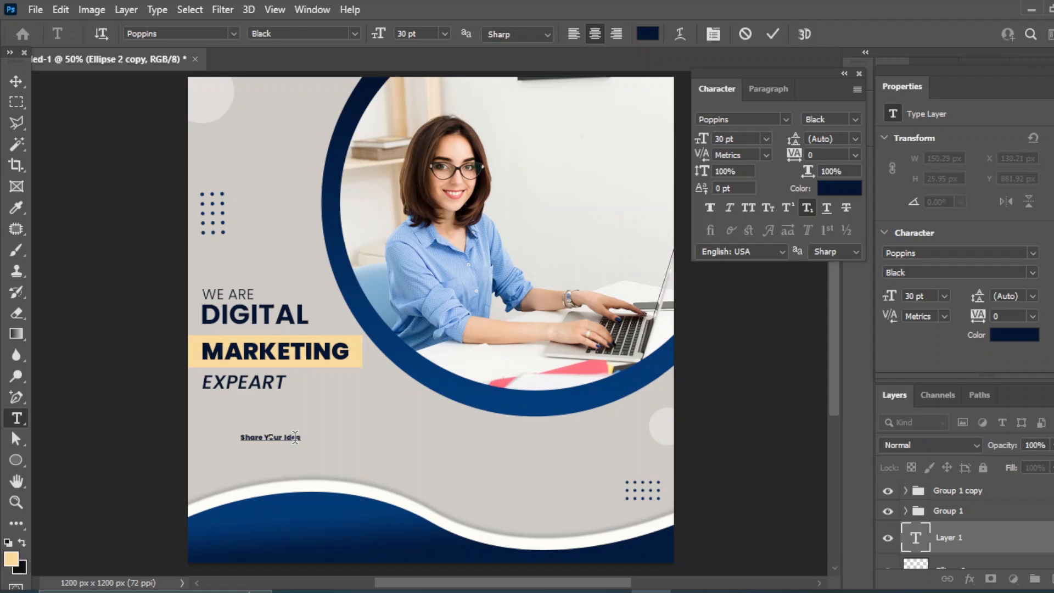
pyautogui.write('s with The Worl')
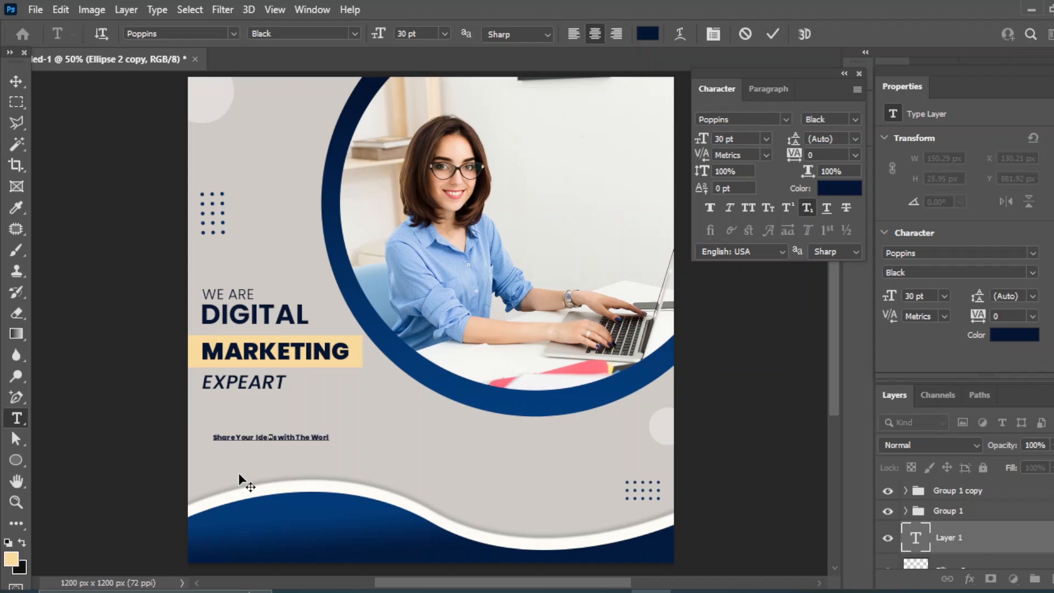
pyautogui.write('d"')
pyautogui.click(209, 437)
pyautogui.write('"')
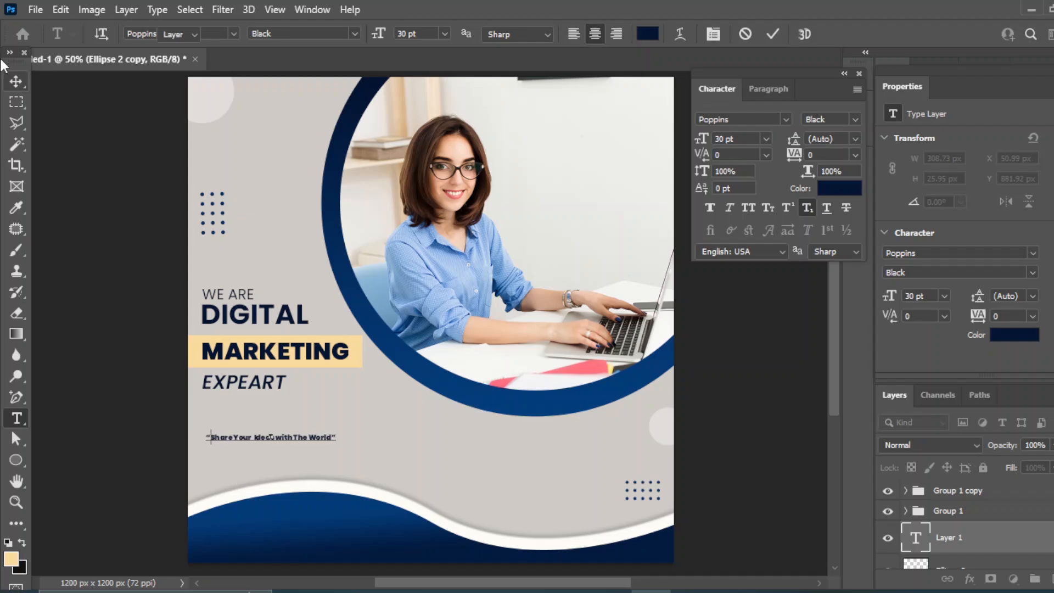
# - Format the tagline as 48 pt Poppins SemiBold Italic and move it below EXPEART, aligned with the headline's left edge
pyautogui.click(15, 81)
pyautogui.click(766, 138)
pyautogui.click(733, 332)
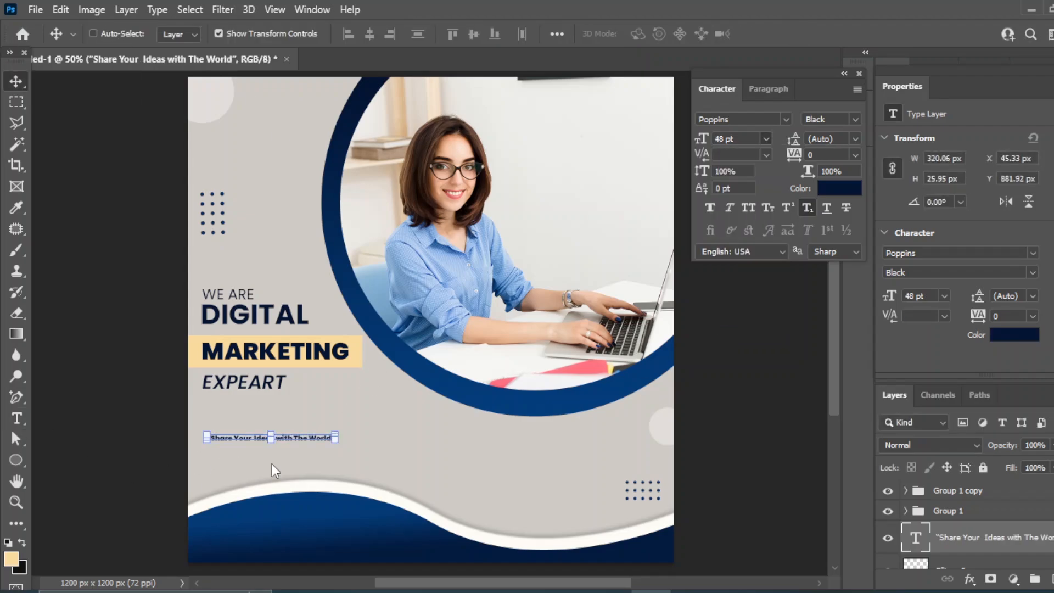
pyautogui.click(855, 119)
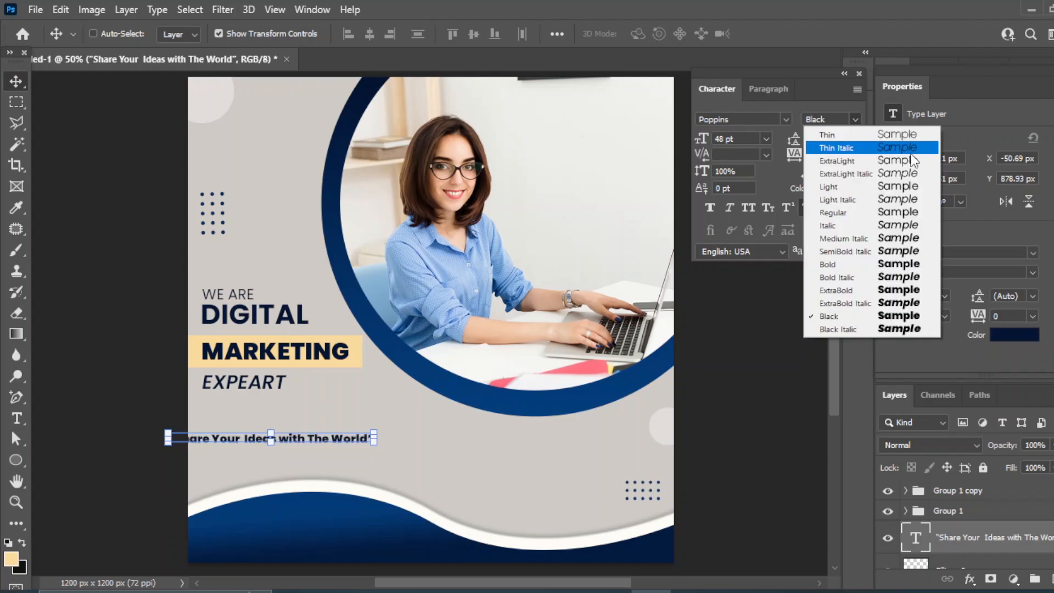
pyautogui.click(879, 271)
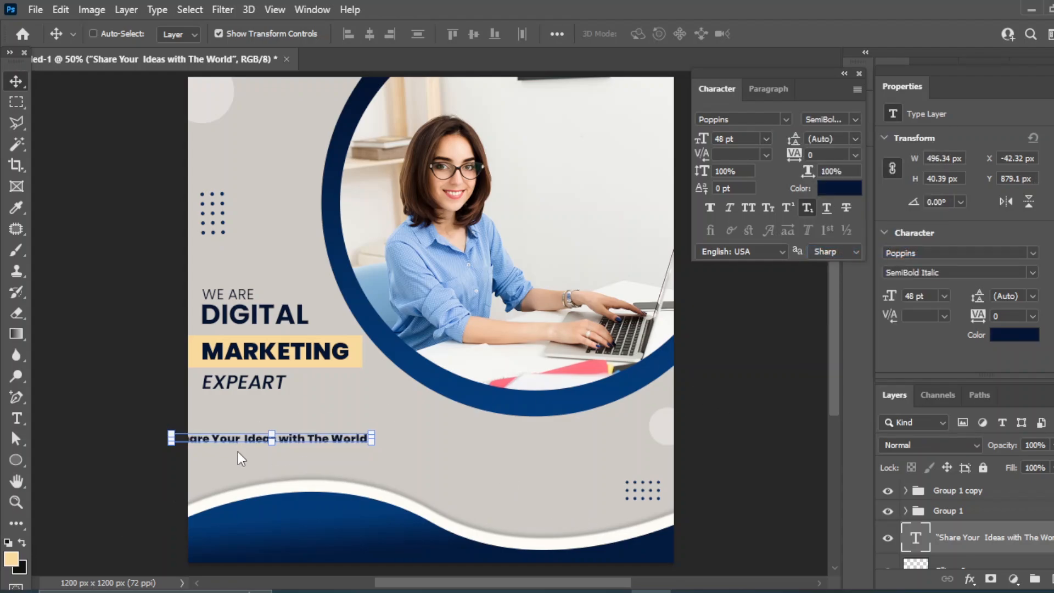
pyautogui.moveTo(255, 441)
pyautogui.mouseDown()
pyautogui.moveTo(275, 434)
pyautogui.moveTo(264, 431)
pyautogui.mouseUp()
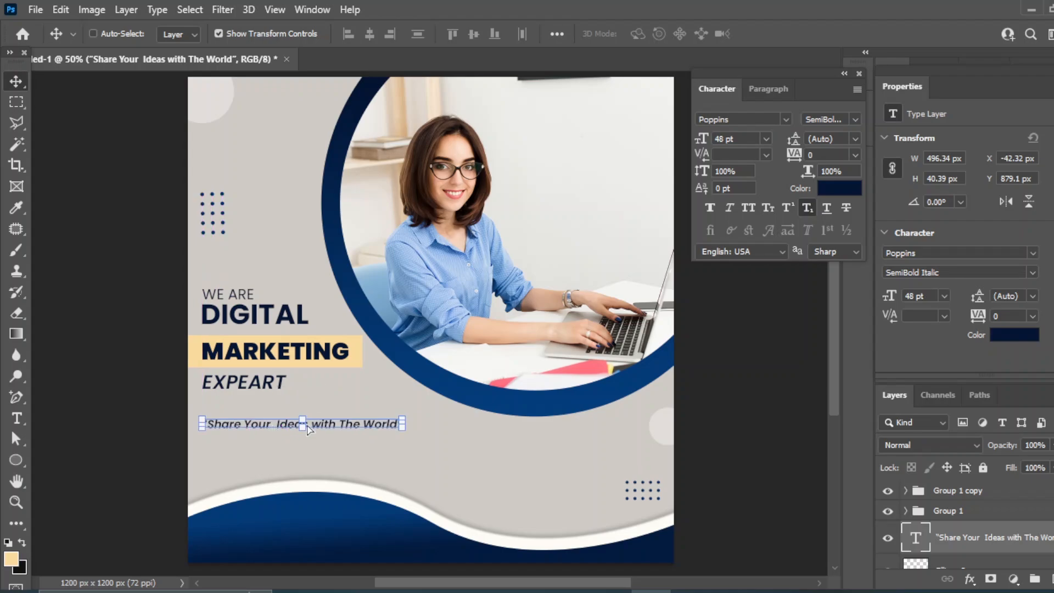
pyautogui.click(17, 418)
pyautogui.click(15, 82)
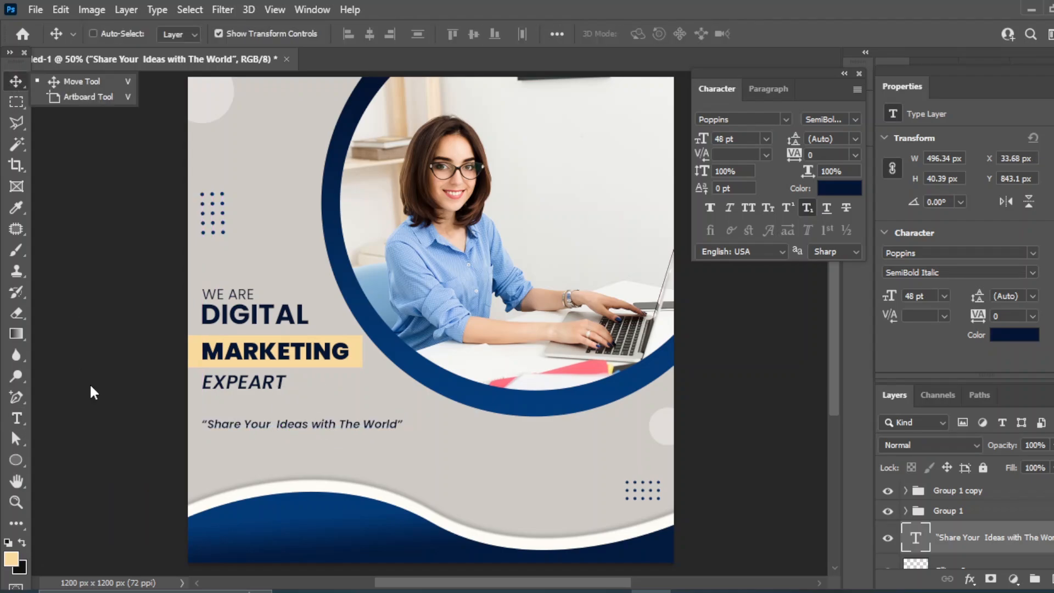
# - Draw a rectangle about 519 × 50 px around the "Share Your Ideas with The World" tagline
pyautogui.click(15, 460)
pyautogui.click(85, 460)
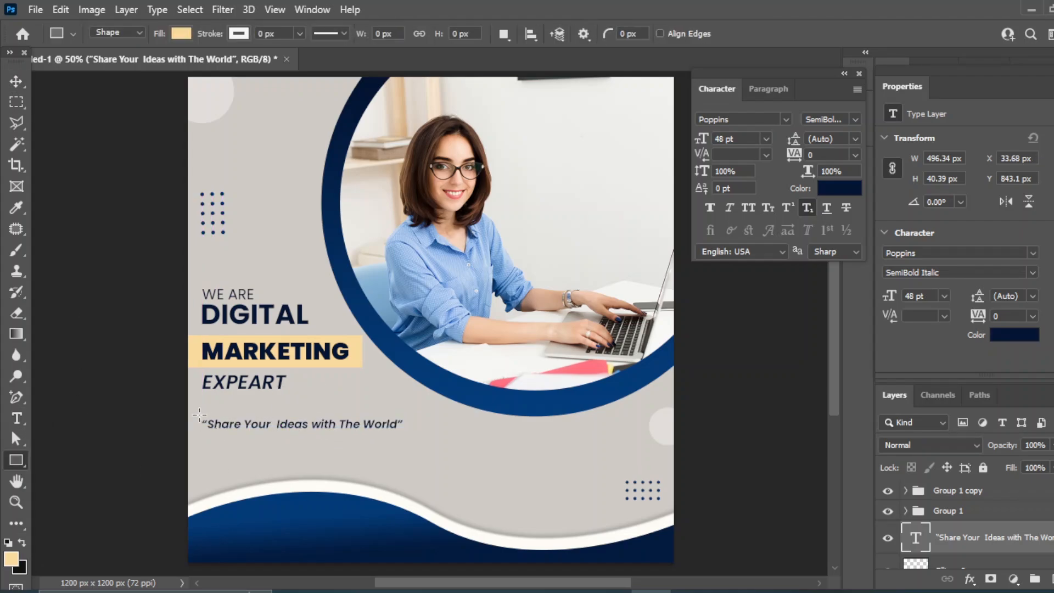
pyautogui.moveTo(200, 415); pyautogui.dragTo(410, 435)
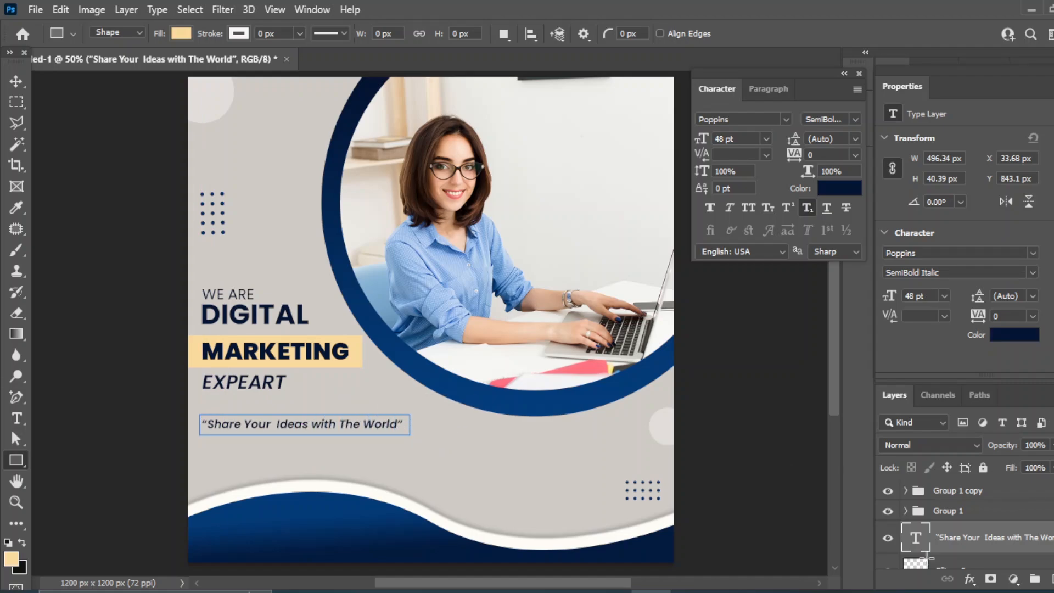
# - Remove the tagline rectangle's fill and give it a dark navy stroke 6.99 px wide
pyautogui.click(935, 256)
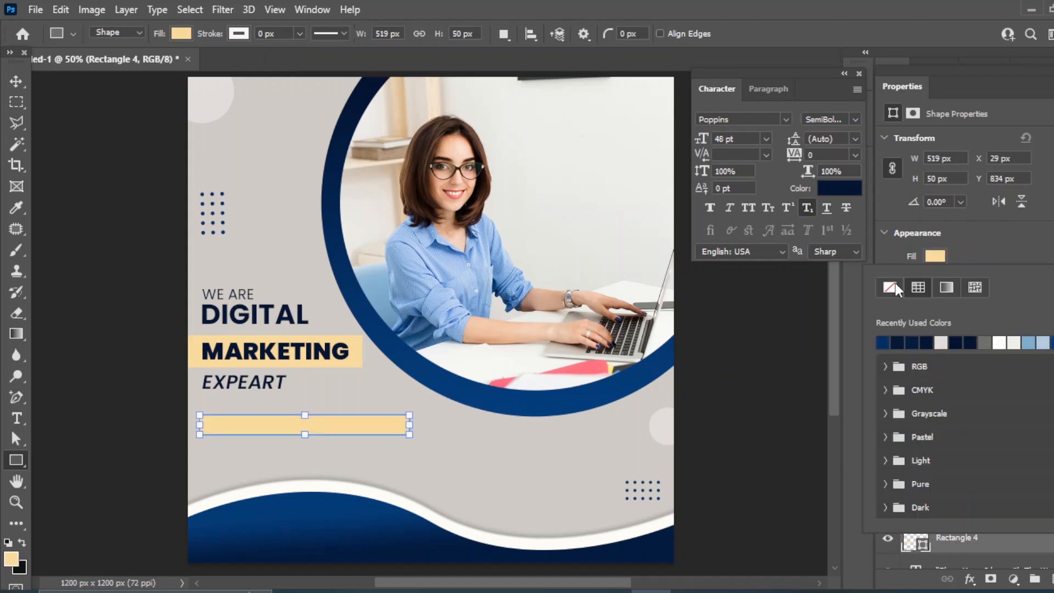
pyautogui.click(890, 287)
pyautogui.click(943, 280)
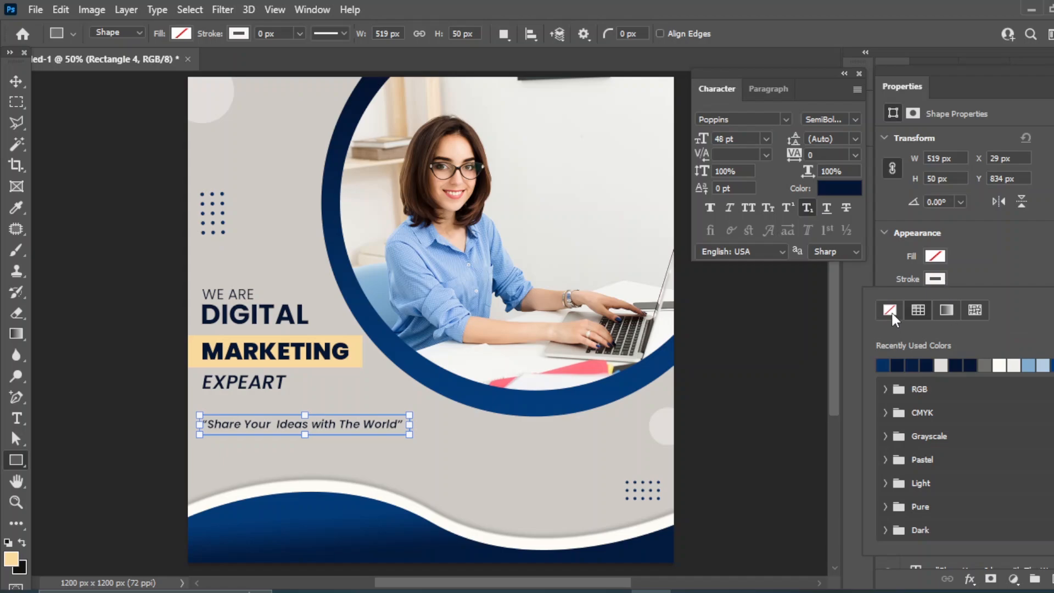
pyautogui.click(927, 366)
pyautogui.click(939, 281)
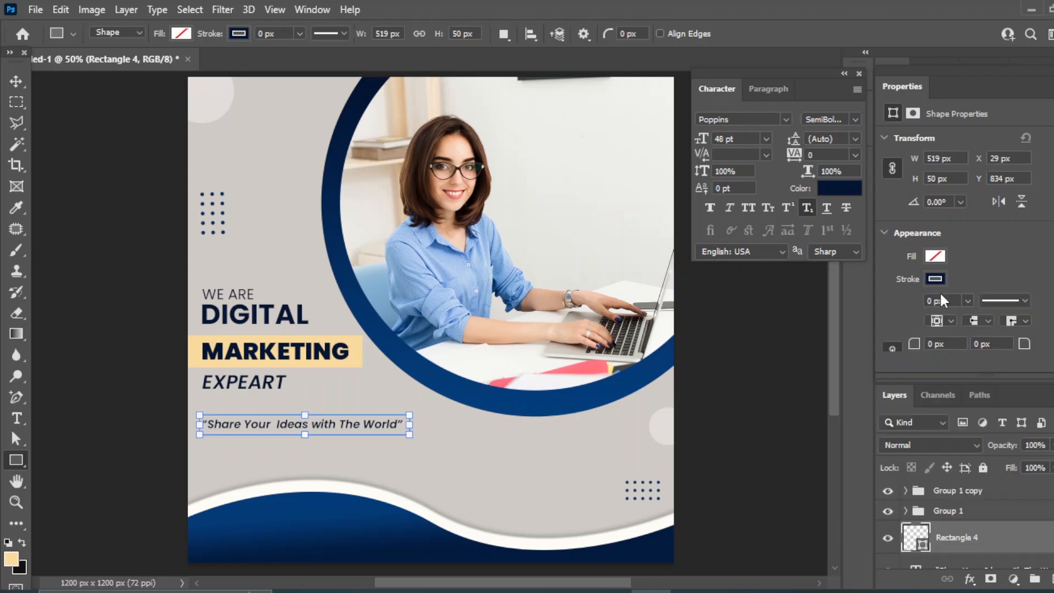
pyautogui.moveTo(969, 320); pyautogui.dragTo(974, 319)
pyautogui.press('v')
pyautogui.click(968, 301)
# - Select the outlined rectangle together with the tagline text and center the text within the frame
pyautogui.scroll(-1, 986, 539)
pyautogui.keyDown('shift'); pyautogui.click(953, 554); pyautogui.keyUp('shift')
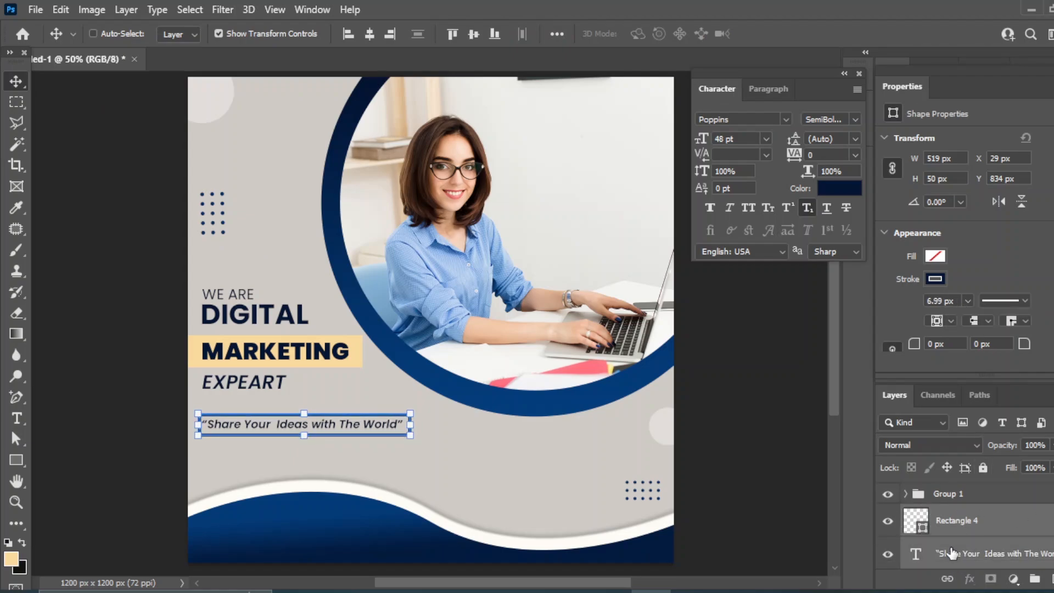
pyautogui.click(474, 34)
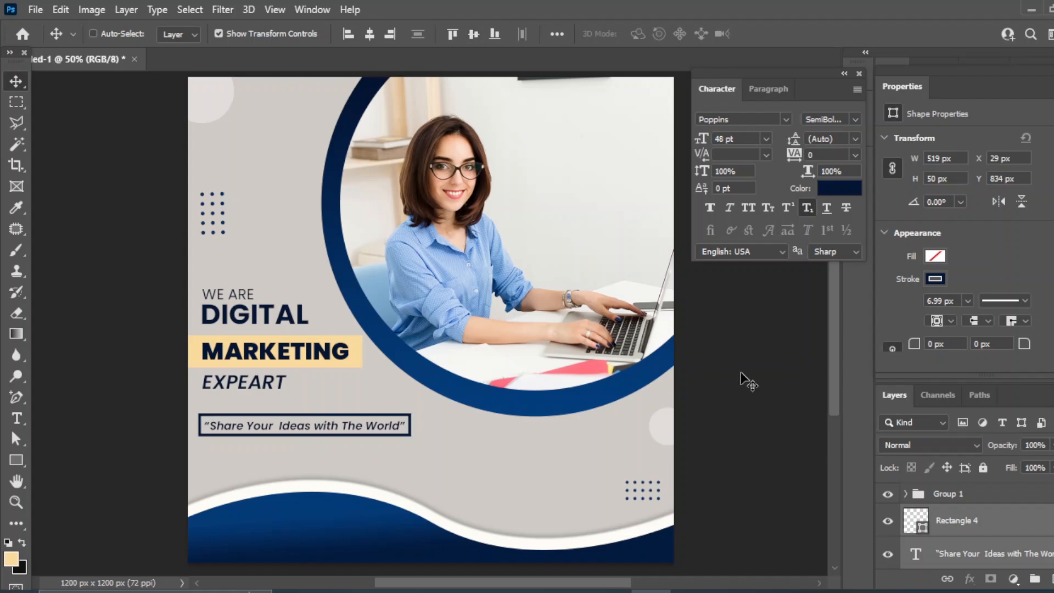
# - Add the text "Join Us" on the blue wave in the lower-left part of the canvas
pyautogui.click(17, 418)
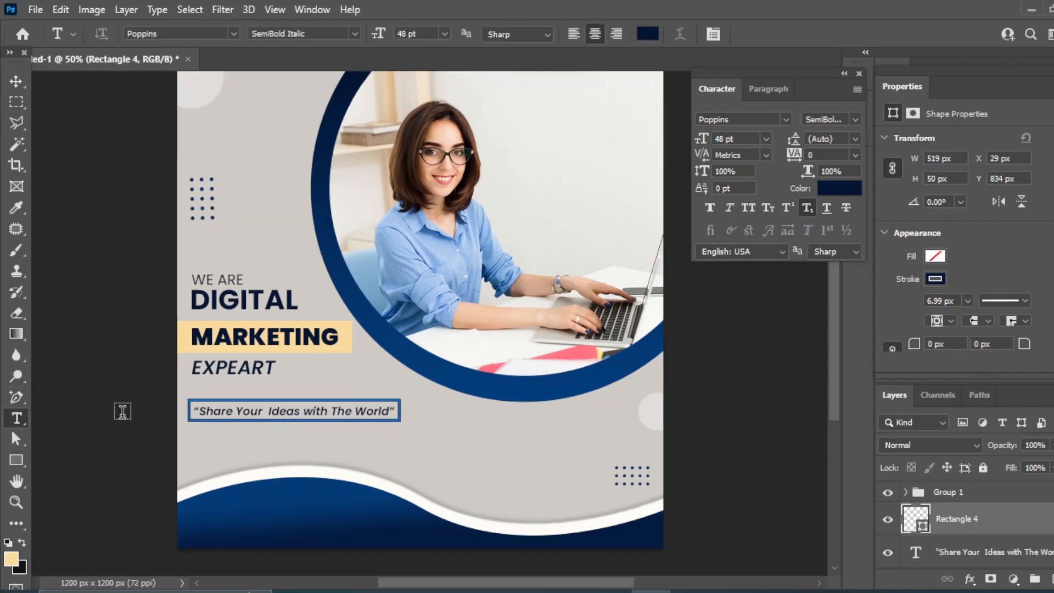
pyautogui.click(240, 524)
pyautogui.press('BackSpace')
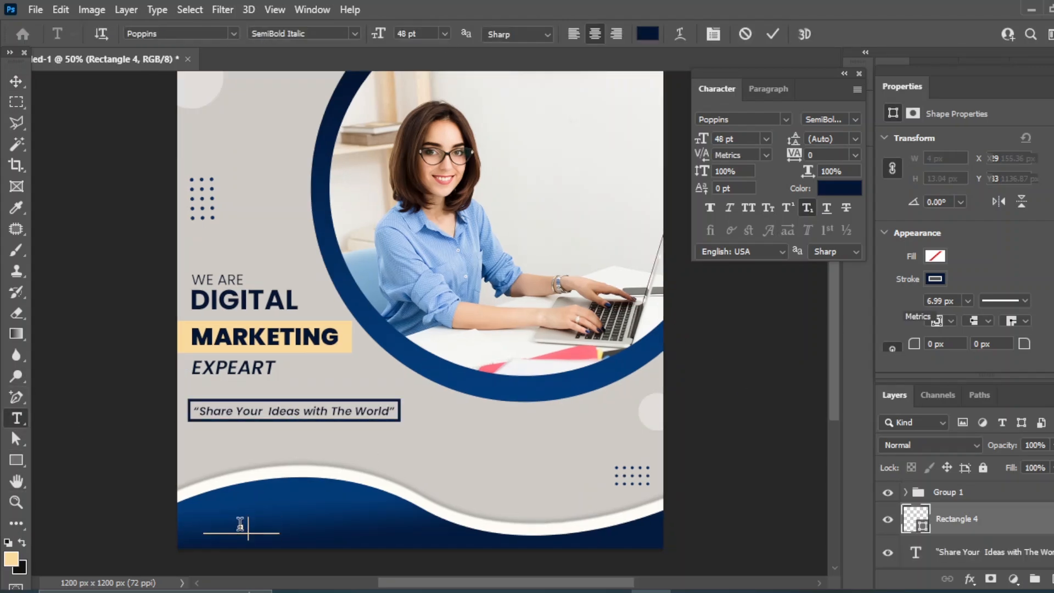
pyautogui.write('Join Us')
pyautogui.click(17, 81)
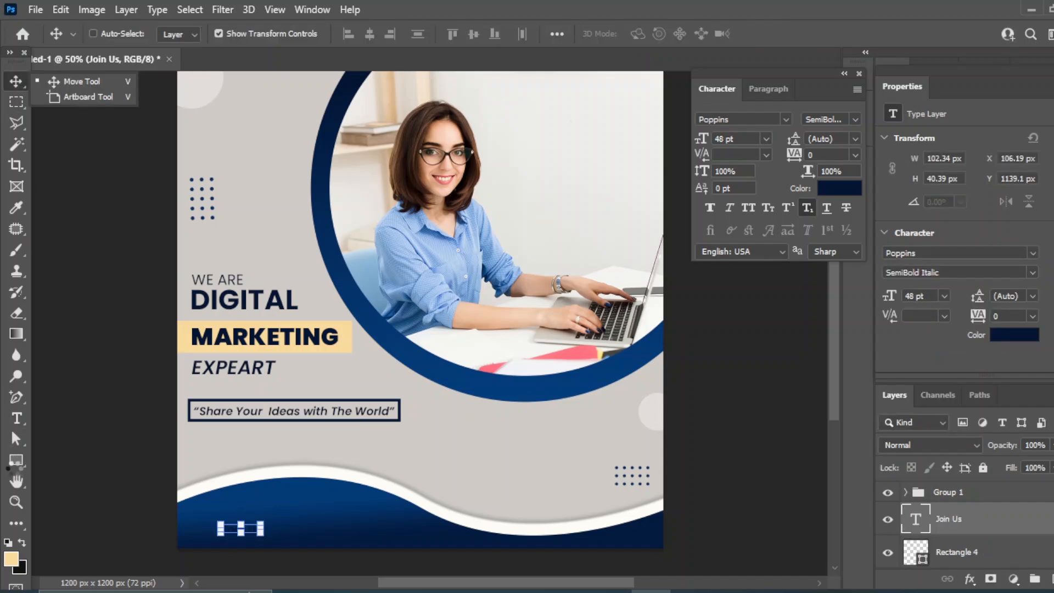
# - Draw a rectangle about 173 × 42 px over the Join Us text on the blue wave
pyautogui.click(16, 461)
pyautogui.click(83, 462)
pyautogui.moveTo(213, 521); pyautogui.dragTo(285, 538)
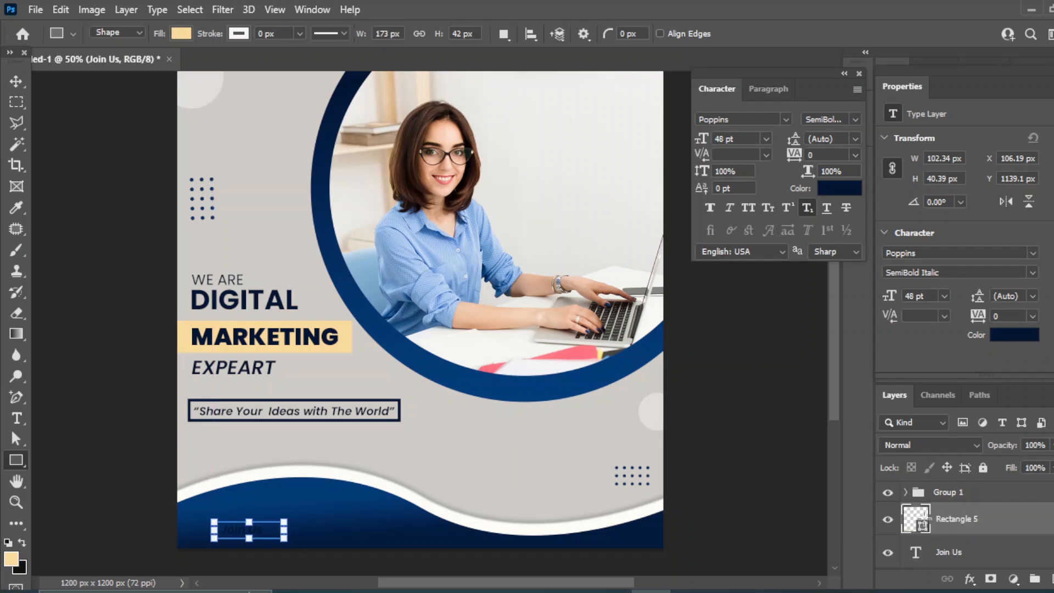
# - Change the fill of the rectangle over the Join Us text to off-white faf8f5
pyautogui.press('v')
pyautogui.doubleClick(914, 524)
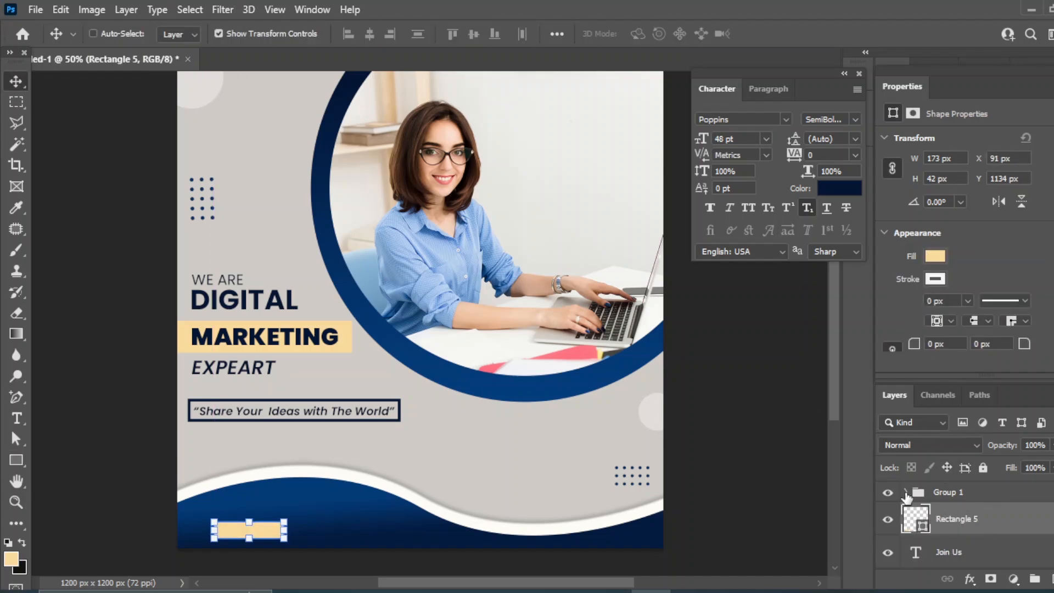
pyautogui.click(680, 306)
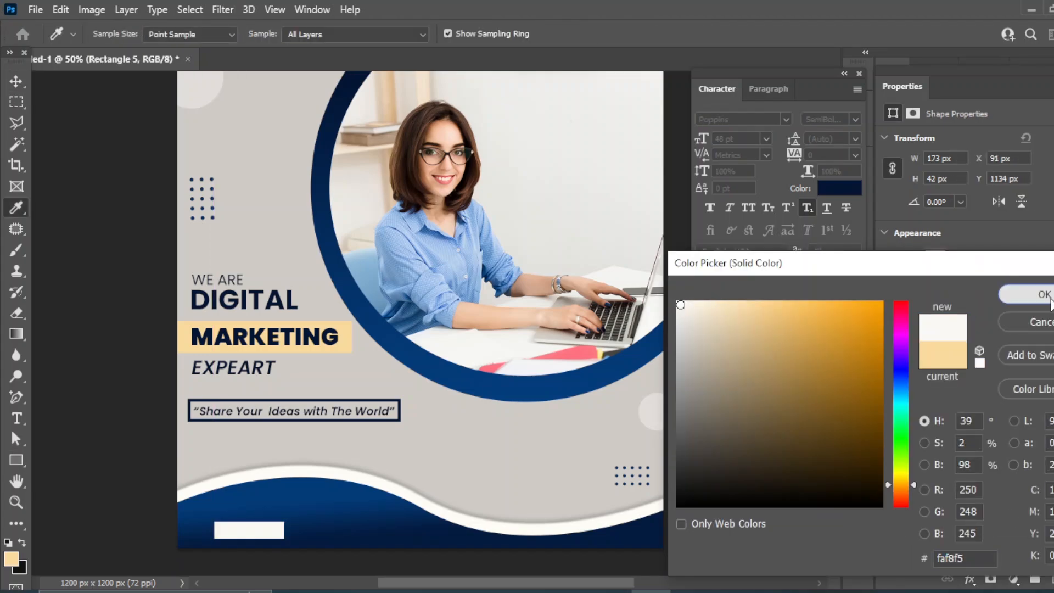
pyautogui.click(1026, 295)
# - Center the off-white rectangle and the Join Us text on each other, and place the rectangle below the text in the layer order
pyautogui.keyDown('shift'); pyautogui.click(955, 556); pyautogui.keyUp('shift')
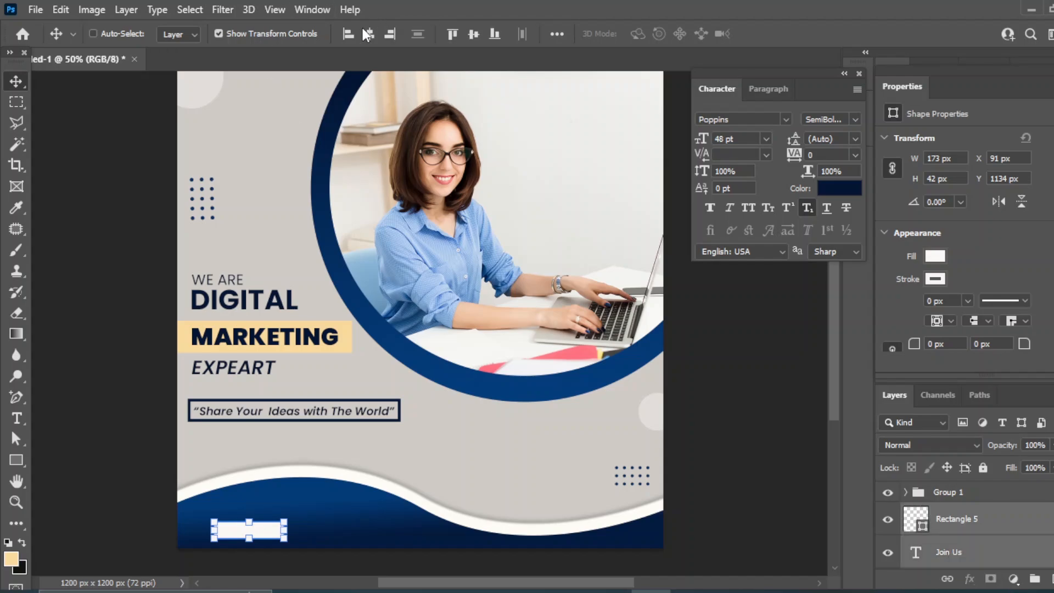
pyautogui.click(475, 35)
pyautogui.click(991, 526)
pyautogui.moveTo(991, 526); pyautogui.dragTo(987, 565)
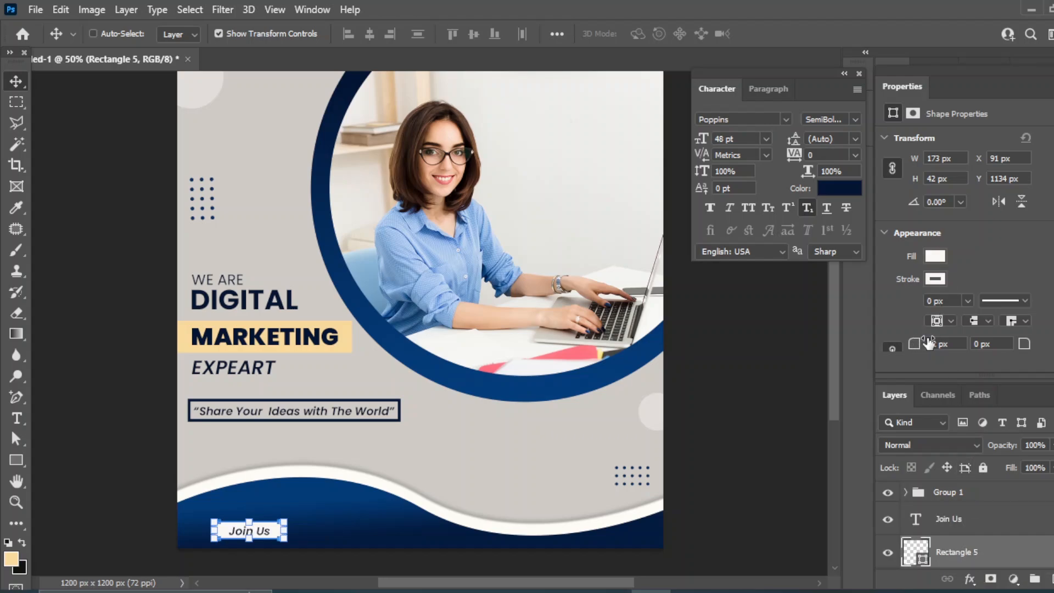
# - Round the button rectangle's corners to 21 px and add a Multiply drop shadow with 43% opacity, 1 px distance, 8% spread and 18 px size
pyautogui.click(951, 520)
pyautogui.click(944, 564)
pyautogui.click(970, 579)
pyautogui.click(651, 448)
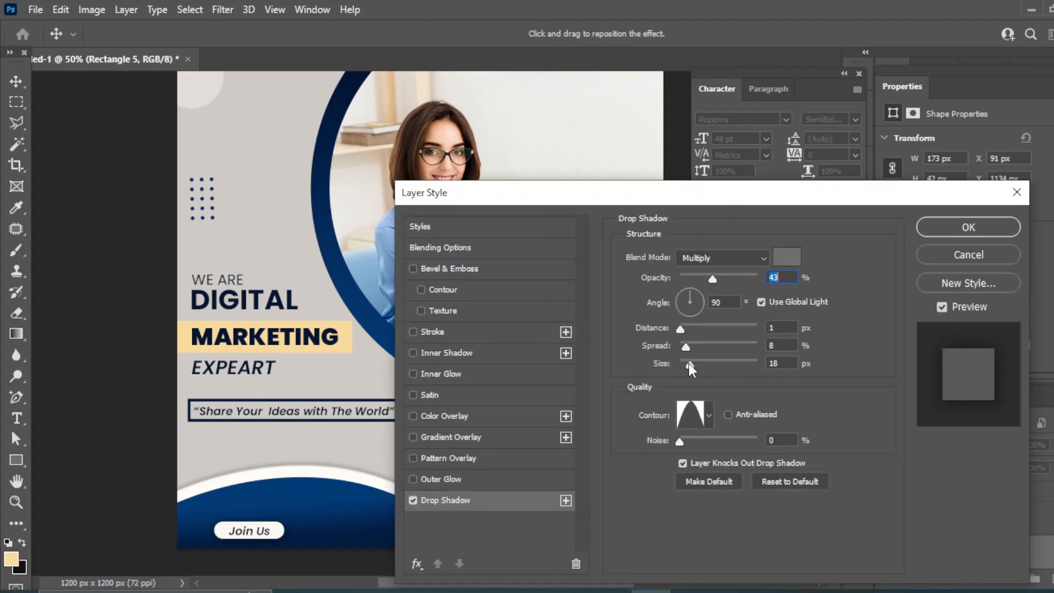
pyautogui.click(940, 225)
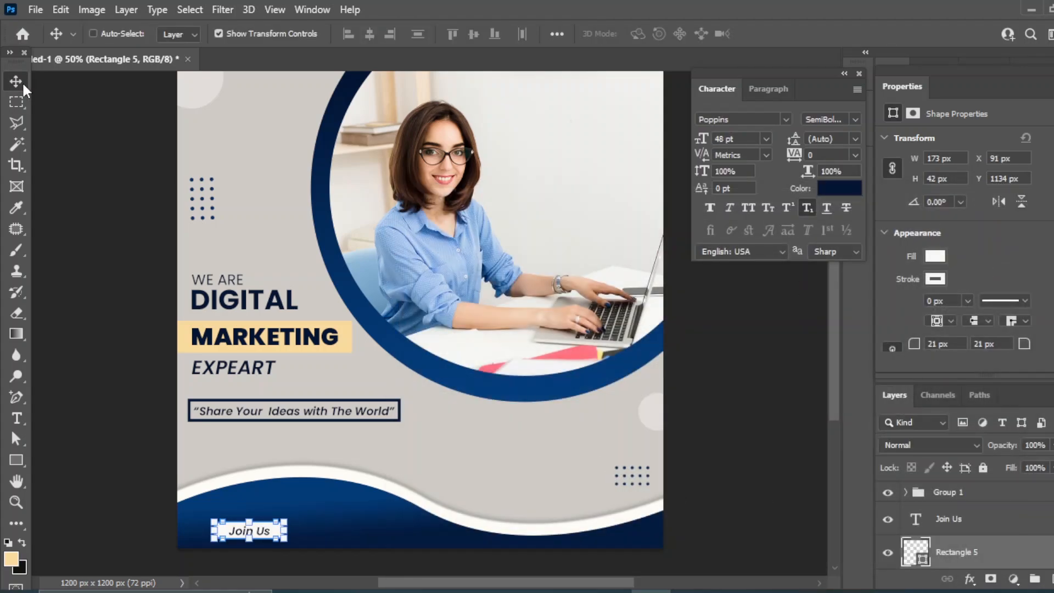
# - Select the Join Us text together with its button rectangle and move both 50 px left and 10 px up
pyautogui.keyDown('shift'); pyautogui.click(958, 522); pyautogui.keyUp('shift')
pyautogui.hotkey('shift', 'Left')
pyautogui.hotkey('shift', 'Left')
pyautogui.hotkey('shift', 'Left')
pyautogui.hotkey('shift', 'Left')
pyautogui.hotkey('shift', 'Left')
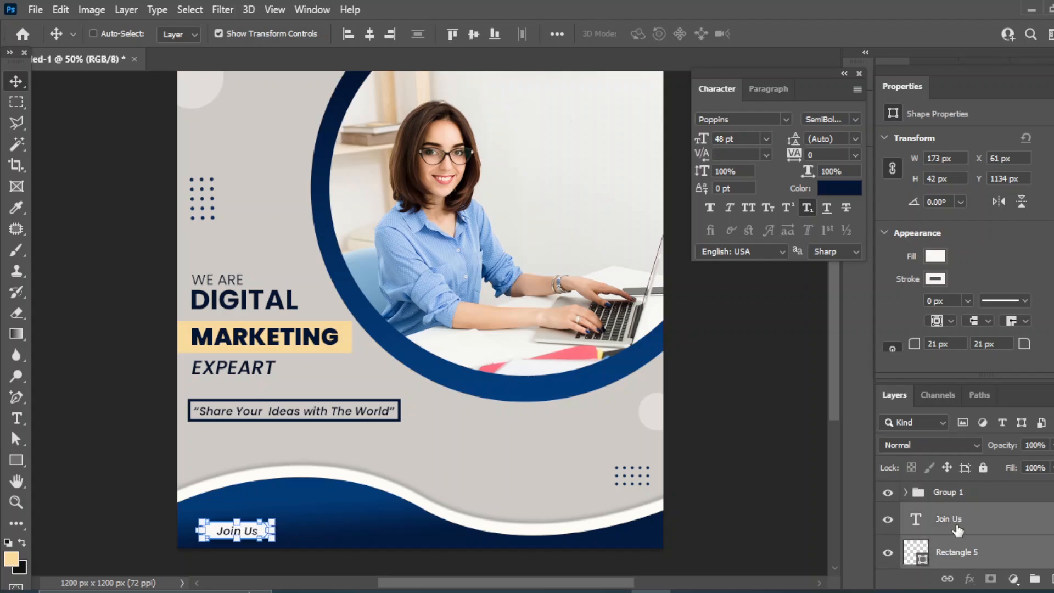
pyautogui.hotkey('shift', 'Up')
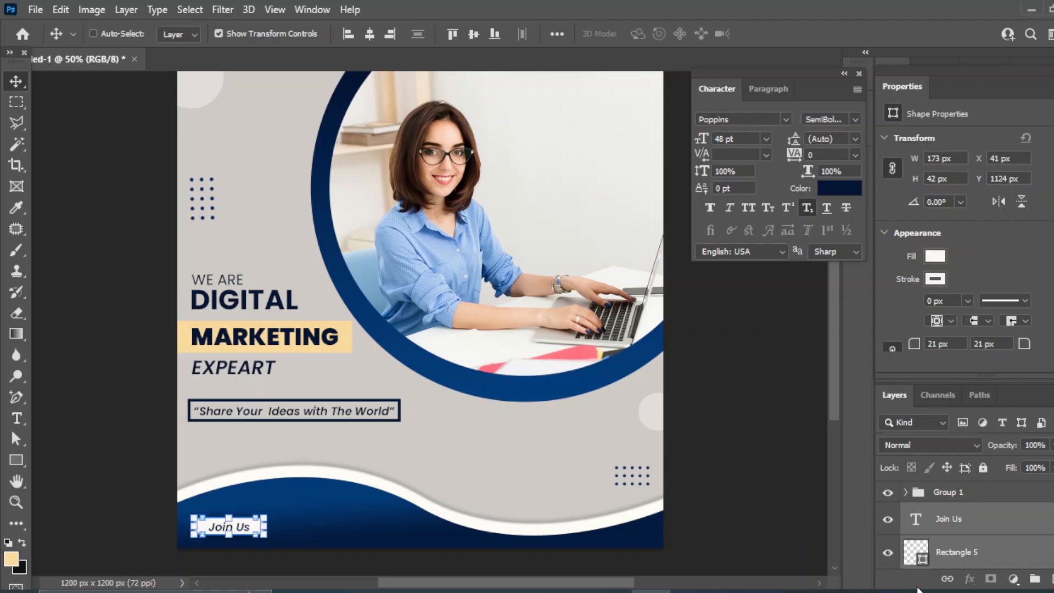
# - Duplicate the button rectangle, try moving the copy to the right, and undo that move
pyautogui.click(1010, 552)
pyautogui.hotkey('ctrl', 'j')
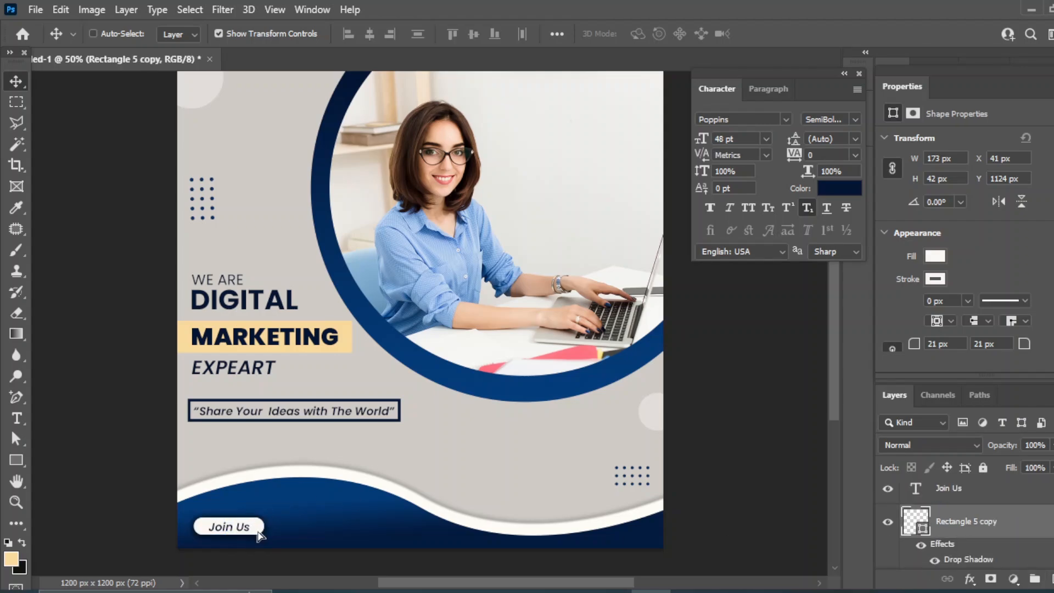
pyautogui.moveTo(250, 537); pyautogui.dragTo(393, 551)
pyautogui.hotkey('ctrl', 'z')
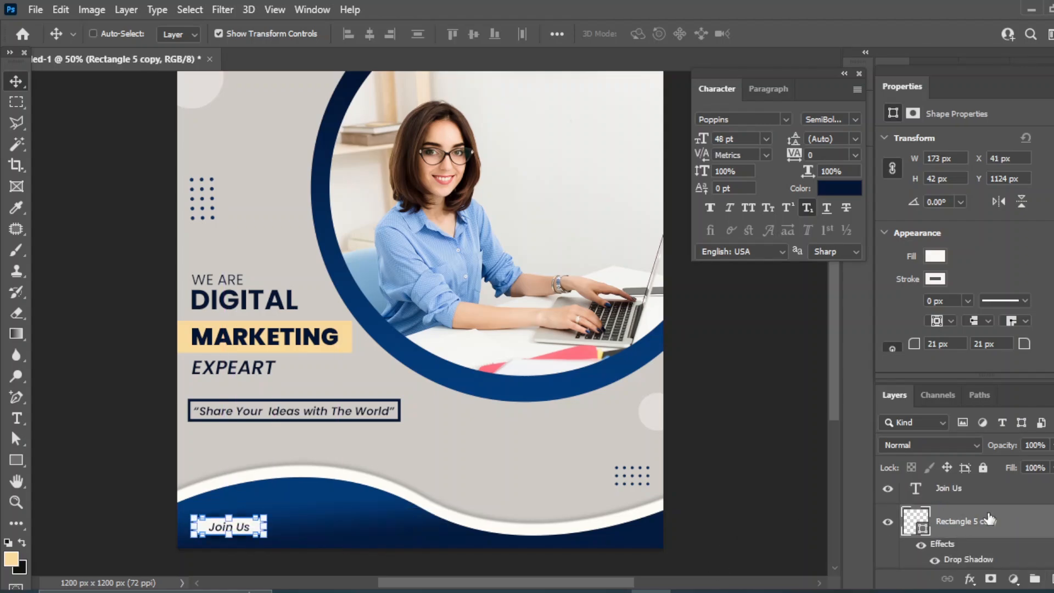
pyautogui.moveTo(978, 505); pyautogui.dragTo(940, 492)
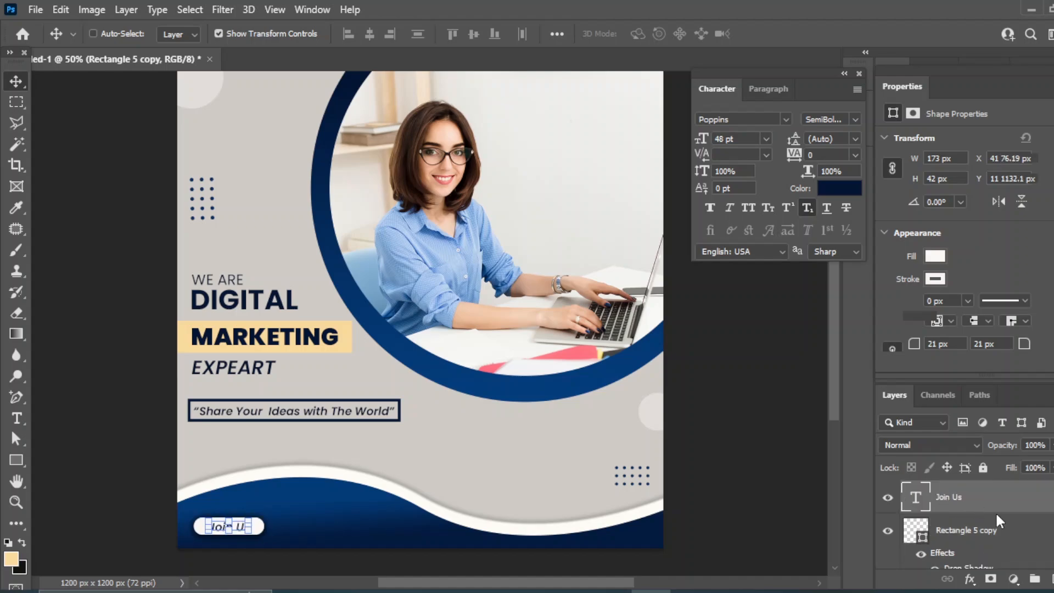
pyautogui.click(991, 505)
pyautogui.hotkey('ctrl', 'j')
pyautogui.moveTo(244, 544); pyautogui.dragTo(337, 522)
pyautogui.click(17, 421)
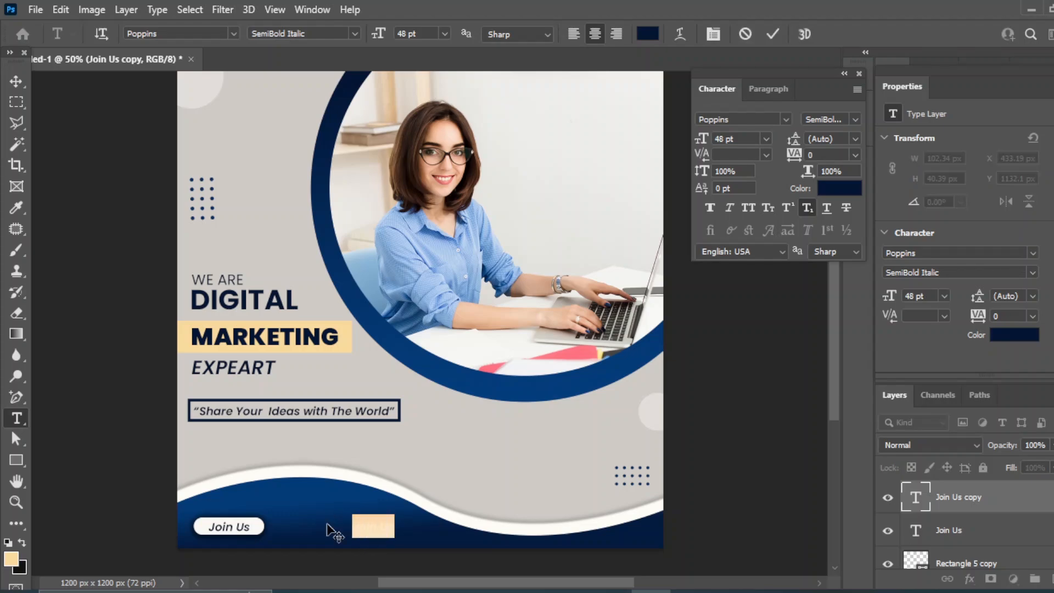
pyautogui.press('BackSpace')
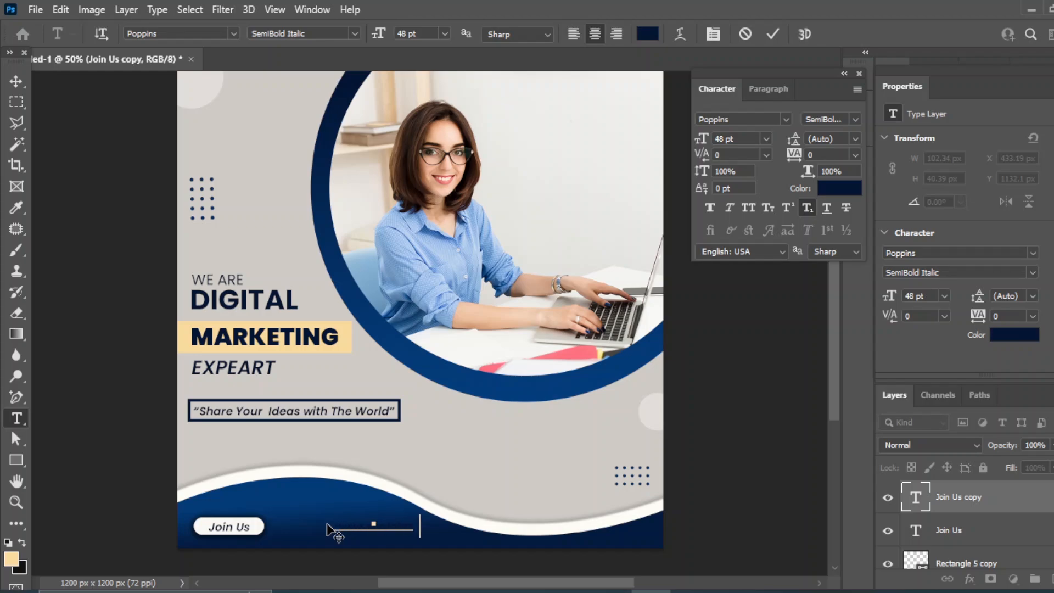
pyautogui.click(16, 82)
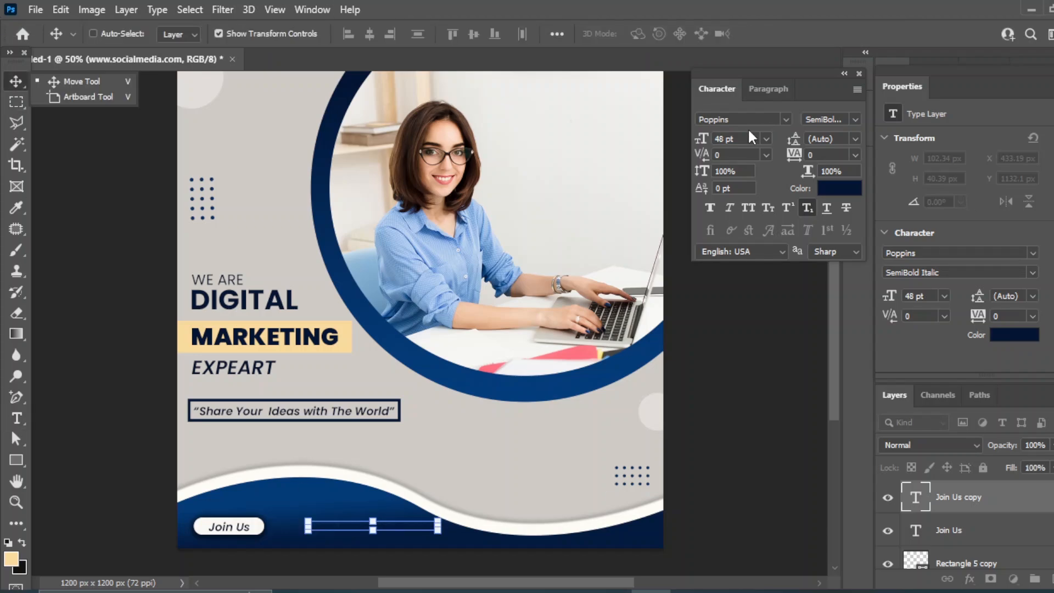
pyautogui.click(766, 139)
pyautogui.click(744, 282)
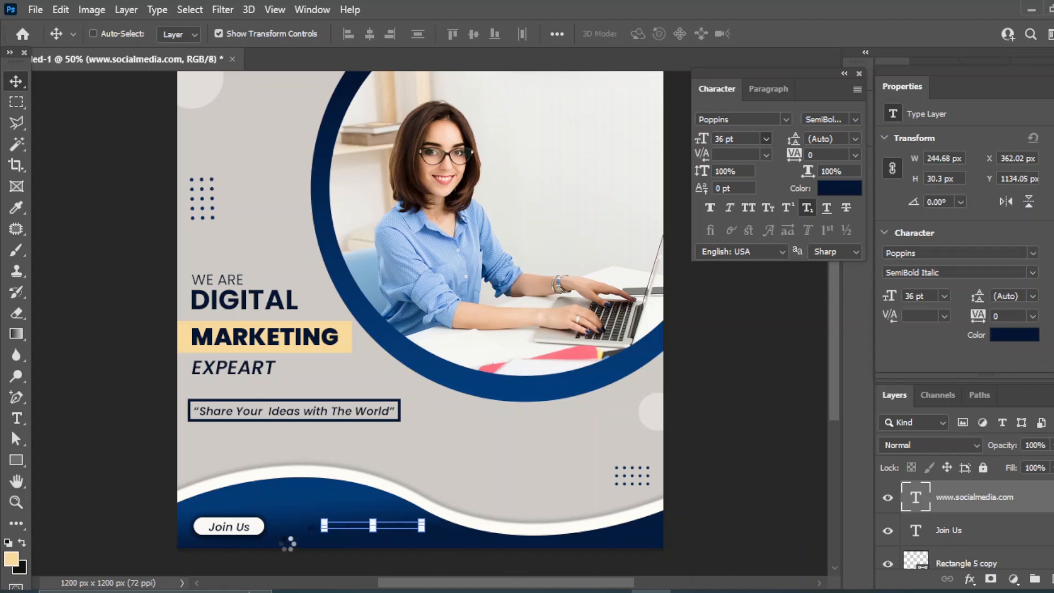
pyautogui.click(840, 189)
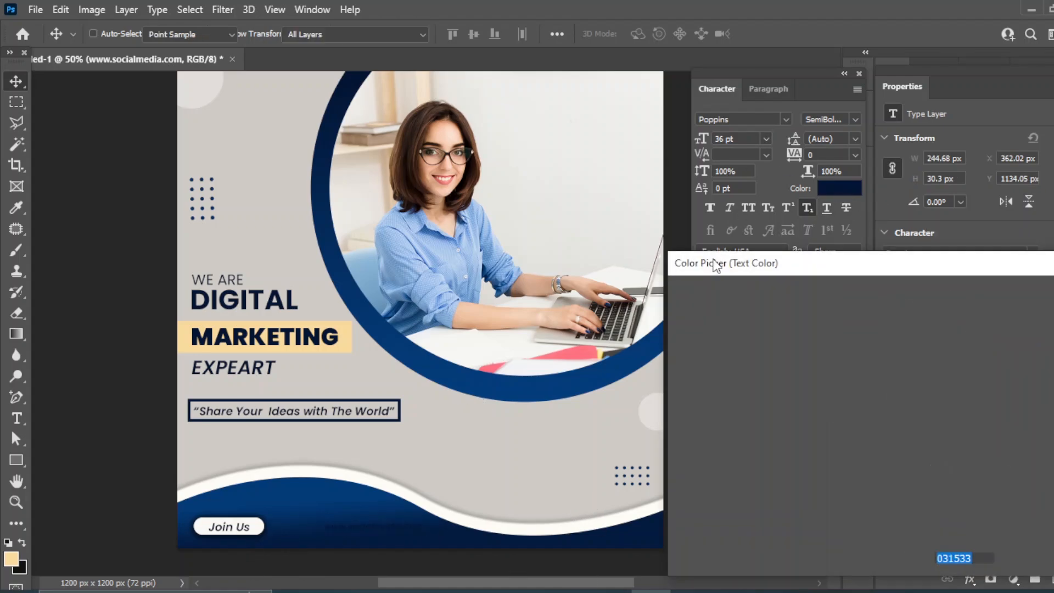
pyautogui.click(685, 308)
pyautogui.click(1041, 294)
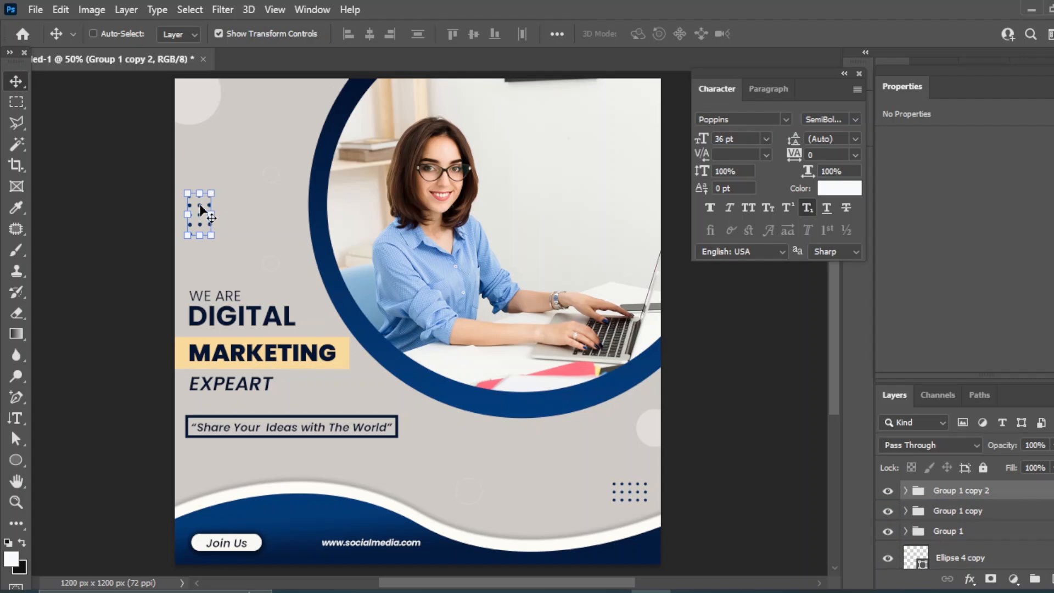
# - Move the new dot grid copy from beside the circle onto the upper-right area of the photo
pyautogui.moveTo(201, 212); pyautogui.dragTo(598, 231)
# - Try to enlarge the dot grid copy on the photo, and undo the scaling
pyautogui.hotkey('ctrl', 't')
pyautogui.press('Return')
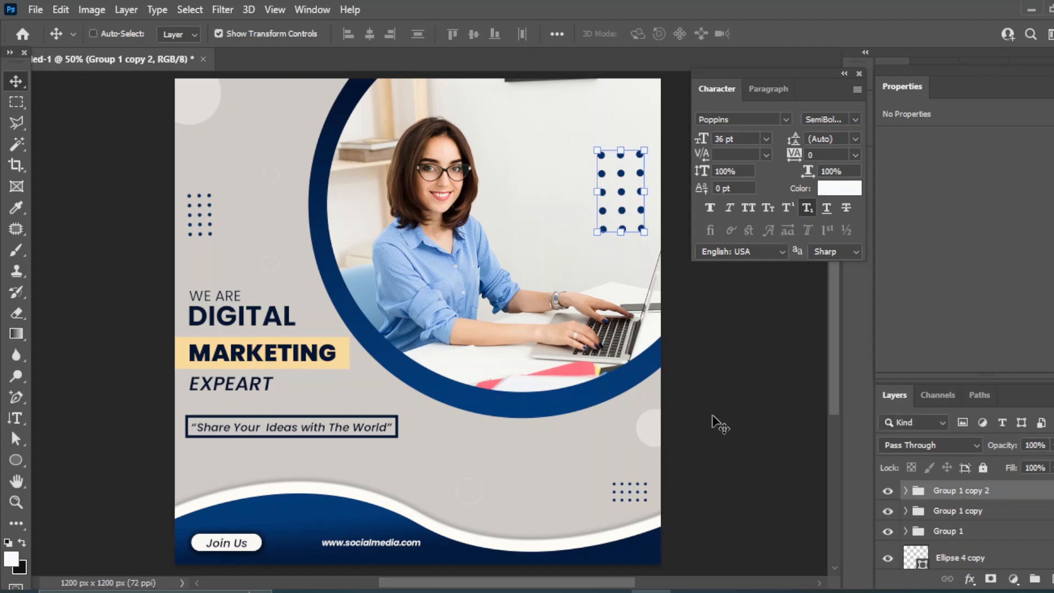
pyautogui.hotkey('ctrl', 'z')
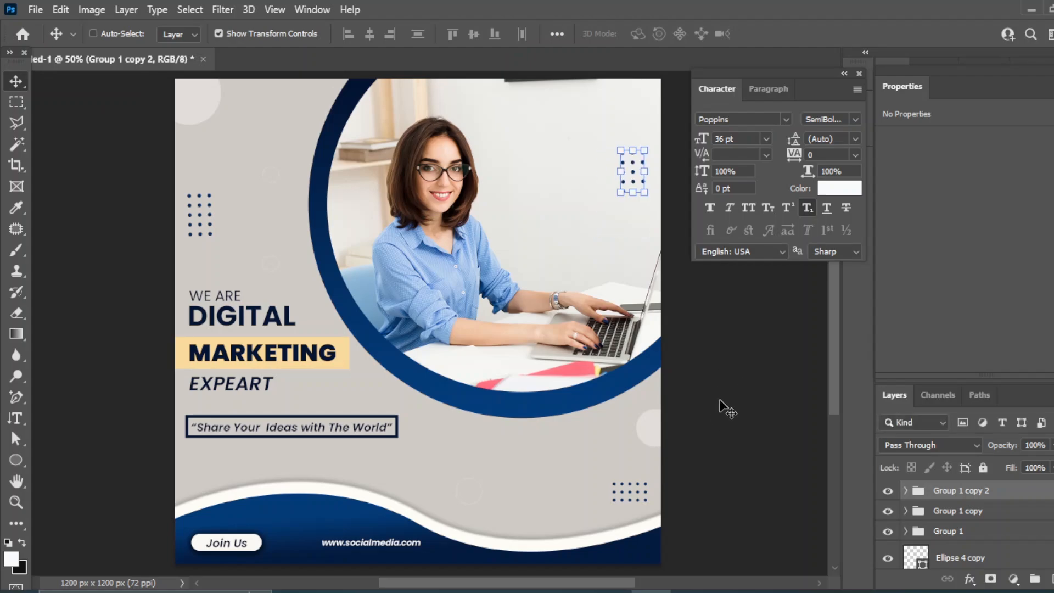
pyautogui.moveTo(623, 197); pyautogui.dragTo(615, 201)
pyautogui.moveTo(635, 139); pyautogui.dragTo(663, 160)
pyautogui.hotkey('ctrl', 'z')
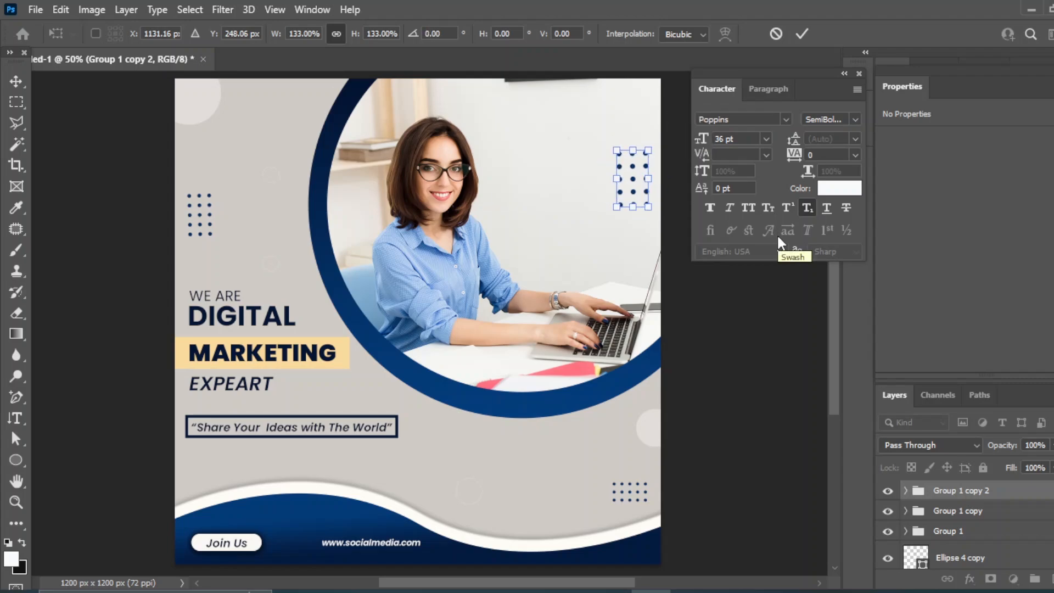
pyautogui.hotkey('ctrl', 'z')
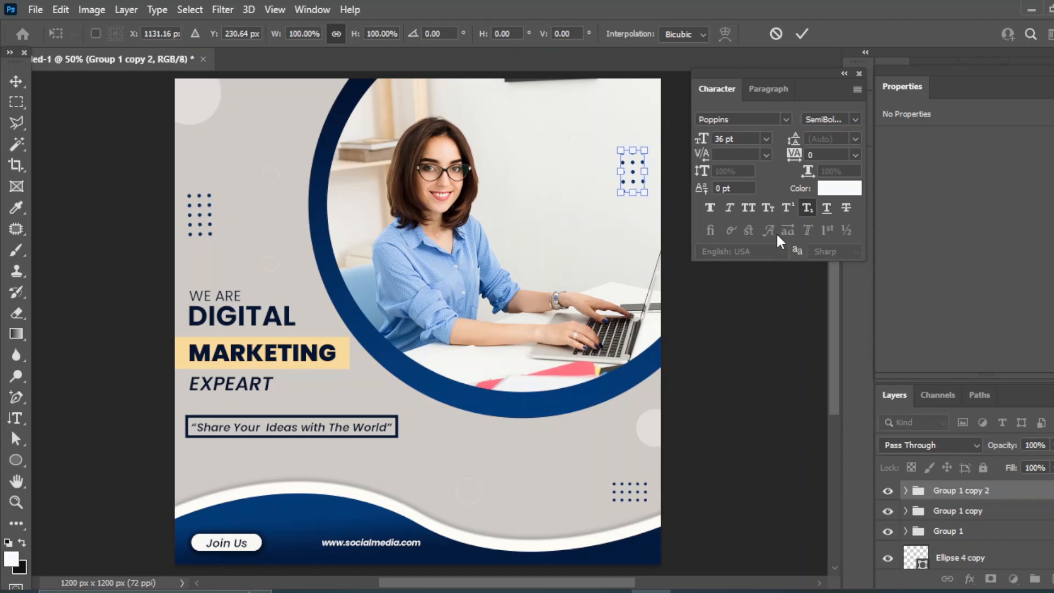
# - Nudge the dot grid copy on the photo 20 px up and 10 px to the right
pyautogui.hotkey('shift', 'Up')
pyautogui.hotkey('shift', 'Up')
pyautogui.hotkey('shift', 'Right')
pyautogui.press('Return')
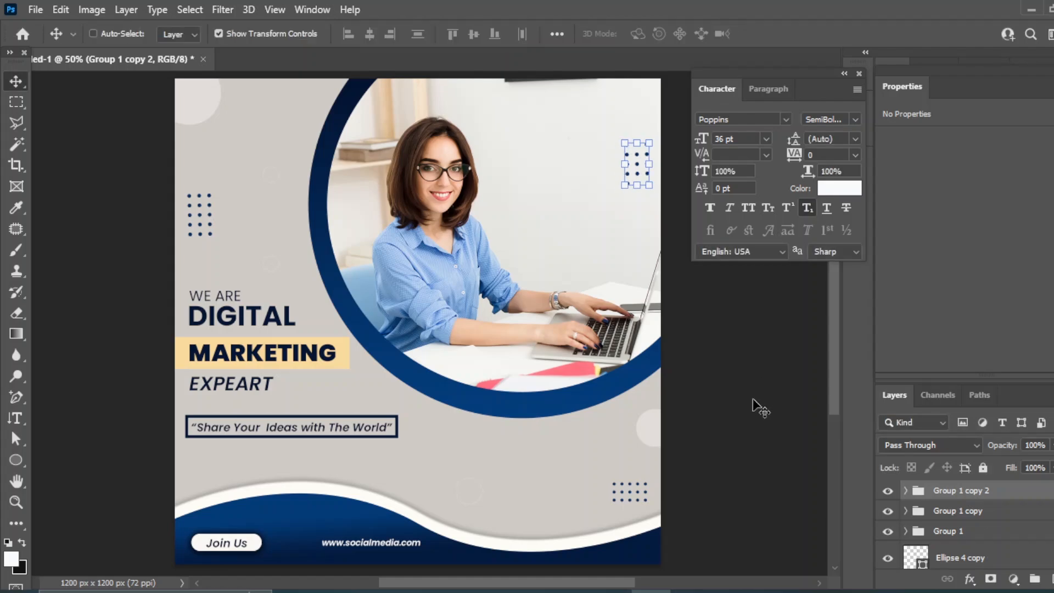
pyautogui.hotkey('ctrl', '+')
pyautogui.hotkey('ctrl', '-')
pyautogui.hotkey('ctrl', '-')
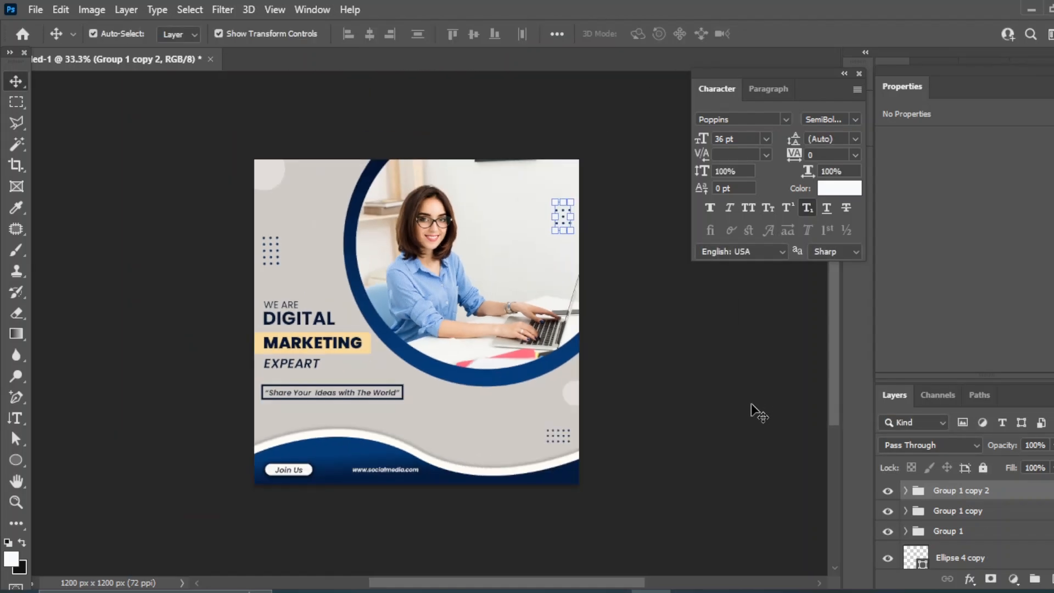
pyautogui.hotkey('ctrl', '+')
pyautogui.moveTo(408, 278); pyautogui.dragTo(407, 284)
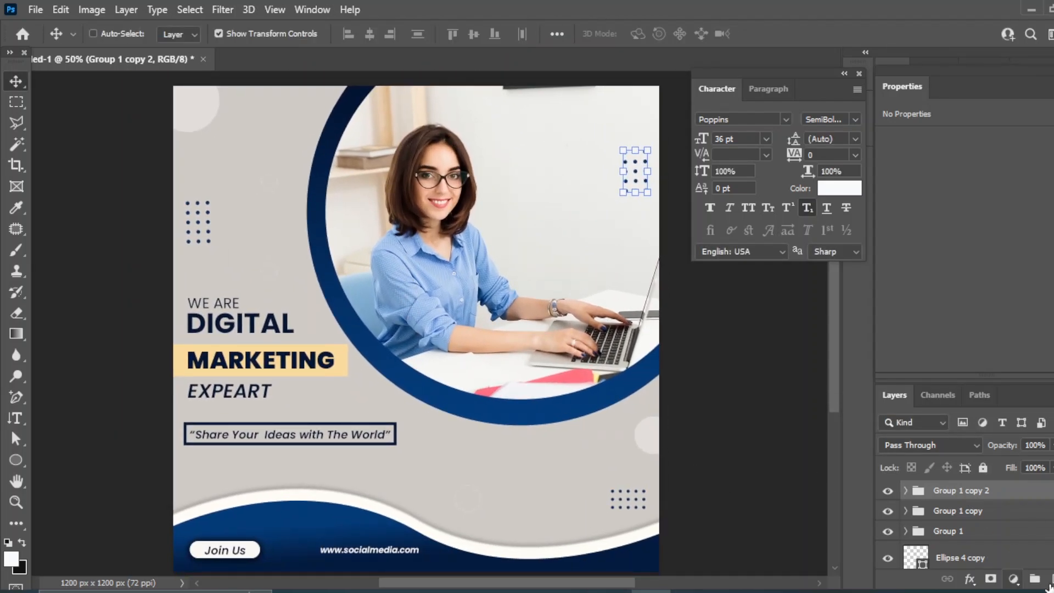
pyautogui.click(1053, 579)
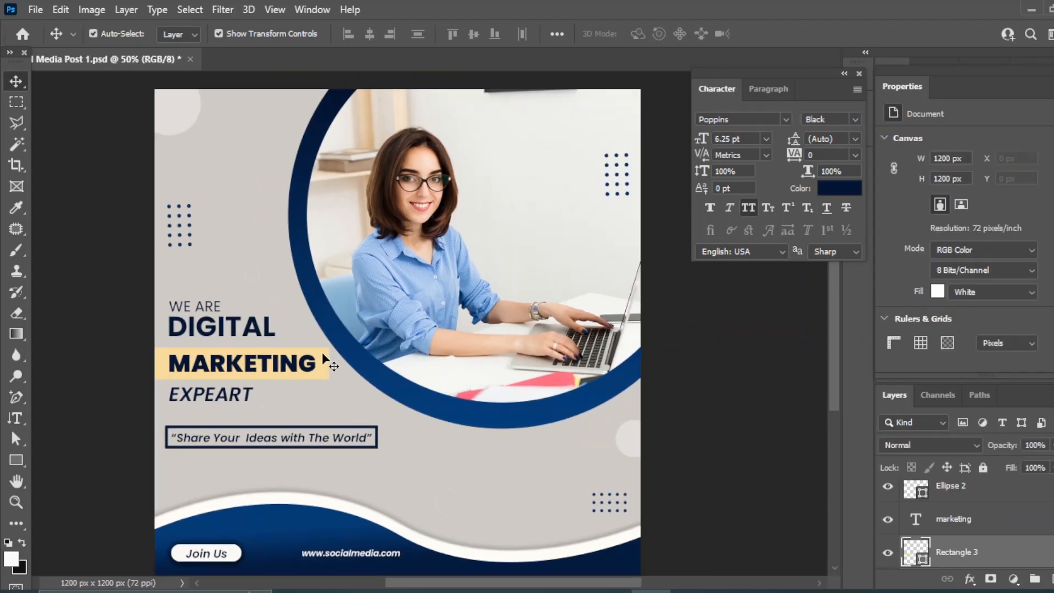
# - Change the fill of the rectangle behind MARKETING to dark navy 031634, sampled from the circular photo frame
pyautogui.click(323, 357)
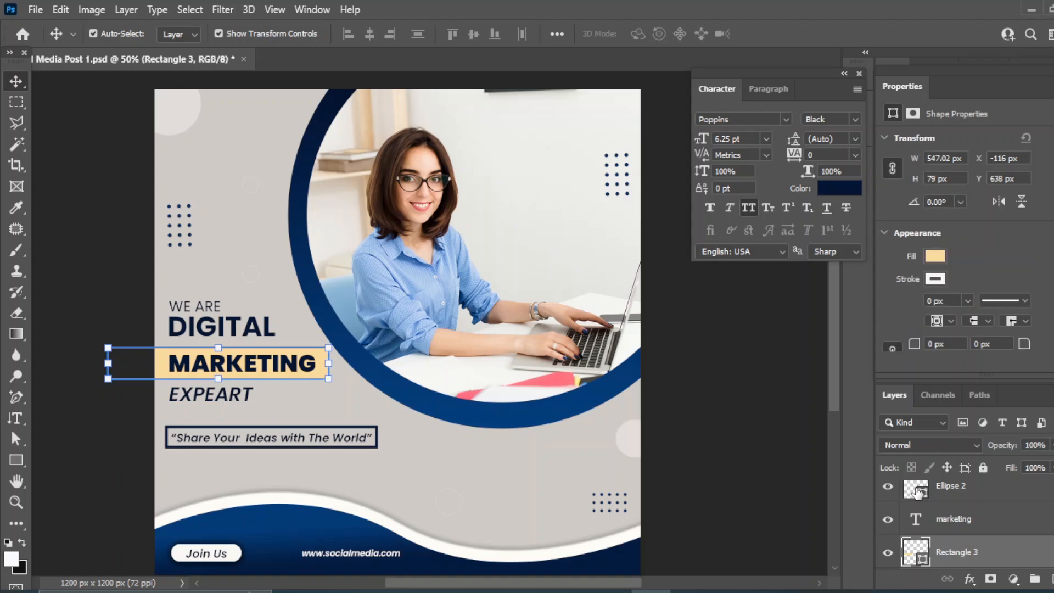
pyautogui.doubleClick(916, 551)
pyautogui.click(322, 111)
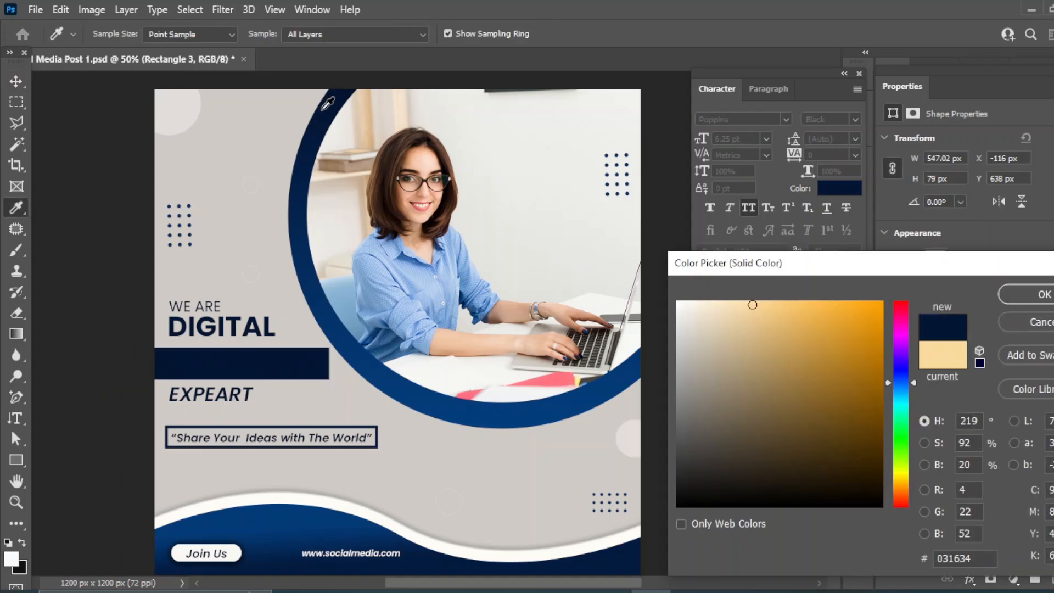
pyautogui.click(1036, 293)
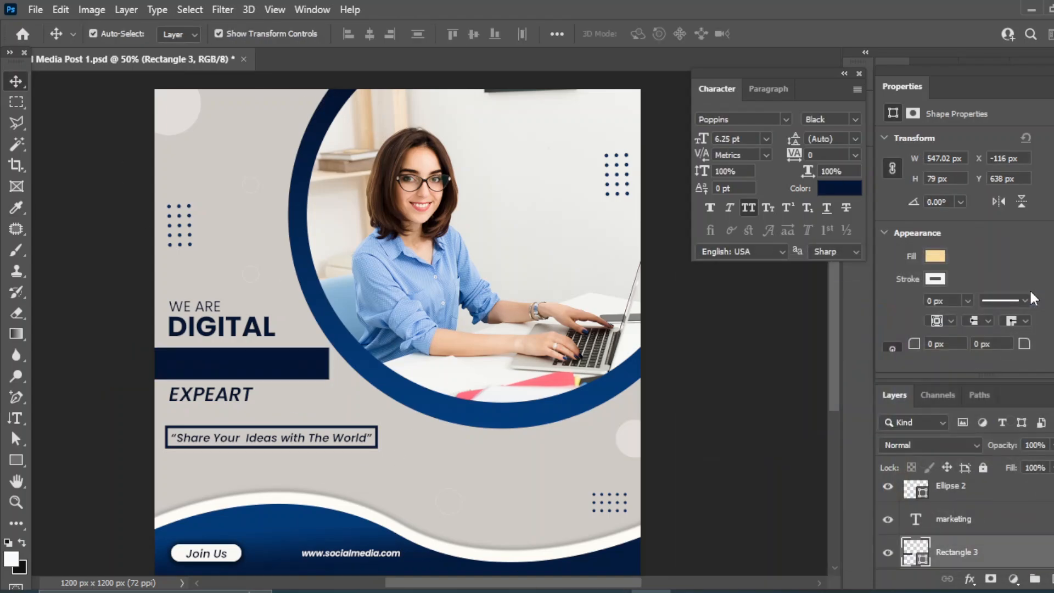
# - Change the MARKETING text color to near-white
pyautogui.click(947, 526)
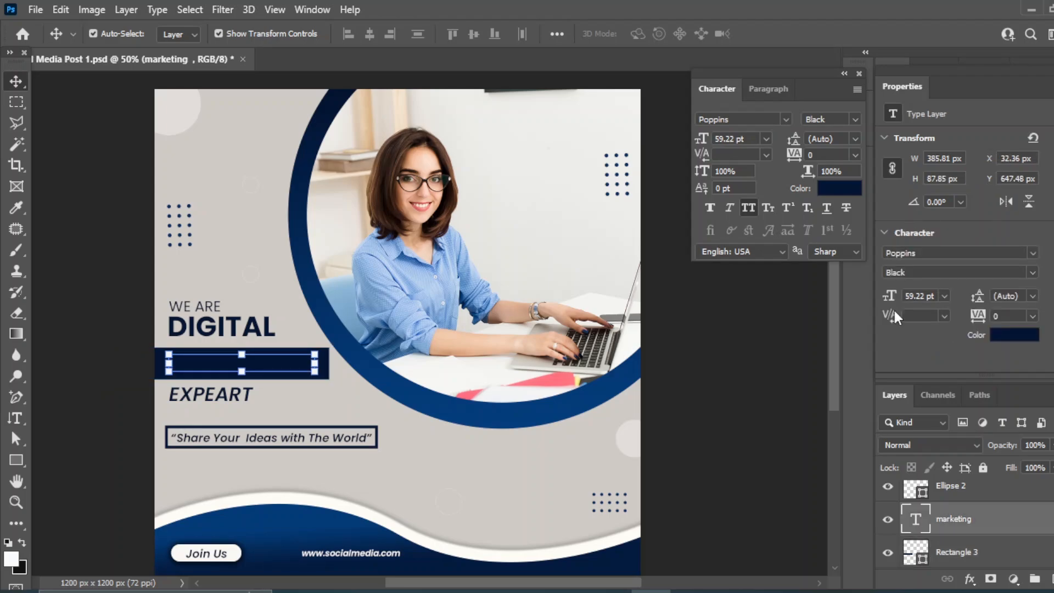
pyautogui.click(834, 190)
pyautogui.click(681, 304)
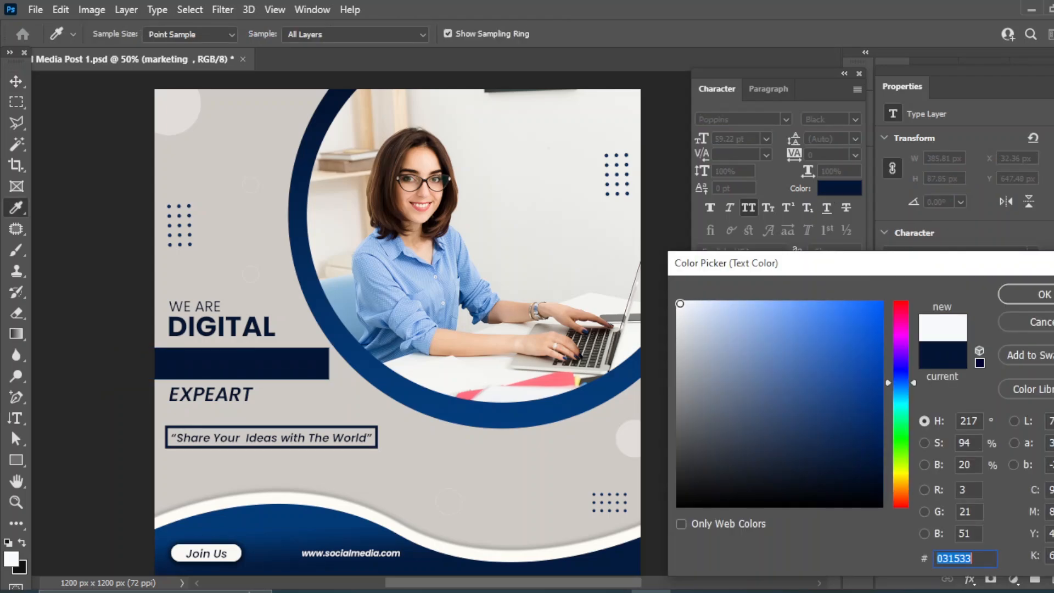
pyautogui.click(1046, 295)
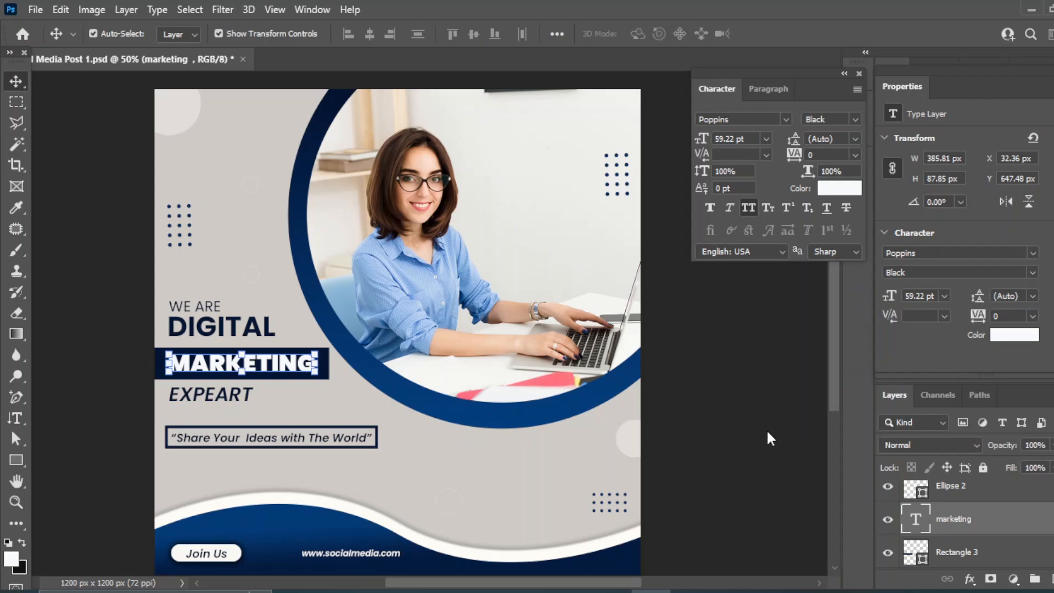
# - Add an empty layer above the marketing text layer and clear the layer selection
pyautogui.moveTo(489, 272); pyautogui.dragTo(520, 269)
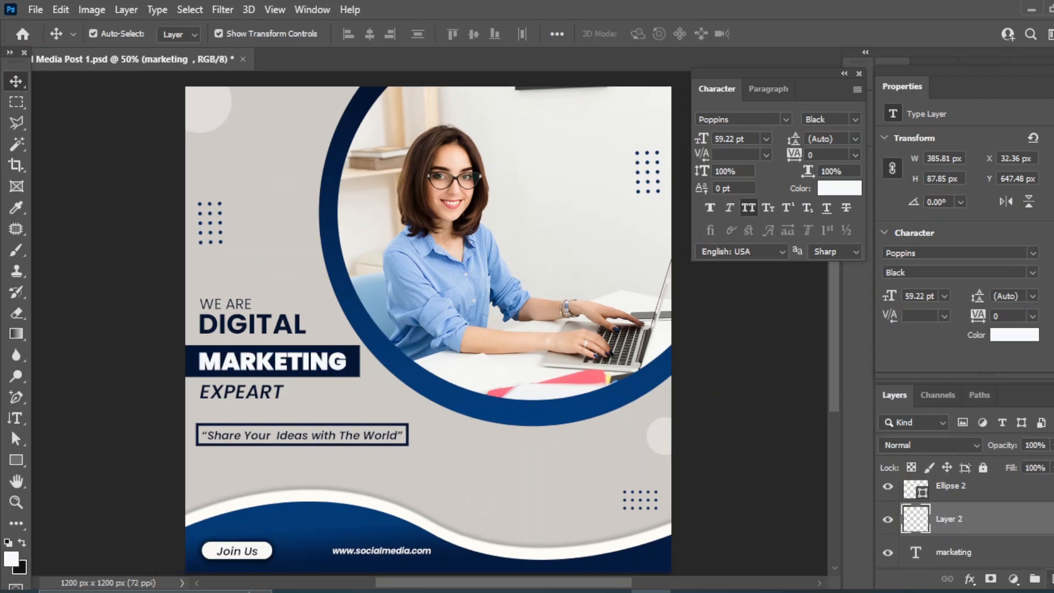
pyautogui.hotkey('ctrl', 'shift', 'alt', 'n')
pyautogui.click(779, 434)
pyautogui.hotkey('ctrl', '+')
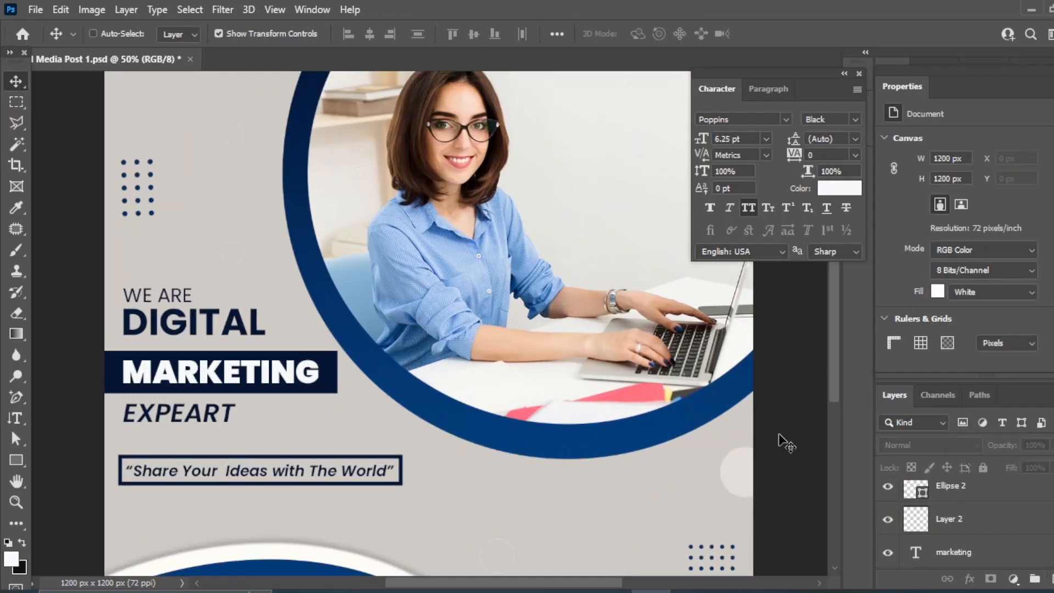
pyautogui.hotkey('ctrl', '-')
pyautogui.hotkey('ctrl', '+')
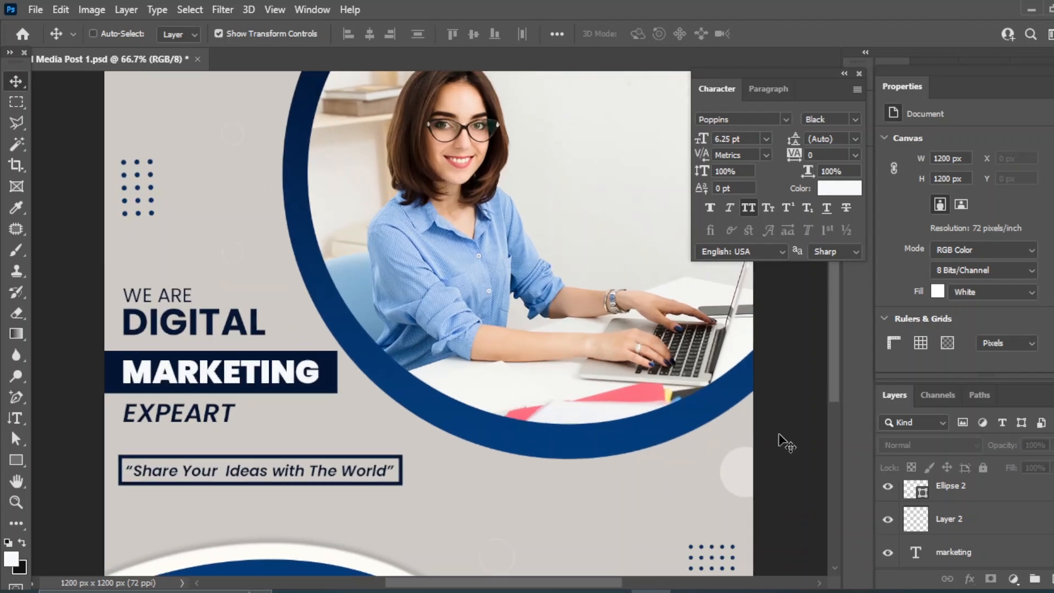
pyautogui.hotkey('ctrl', '-')
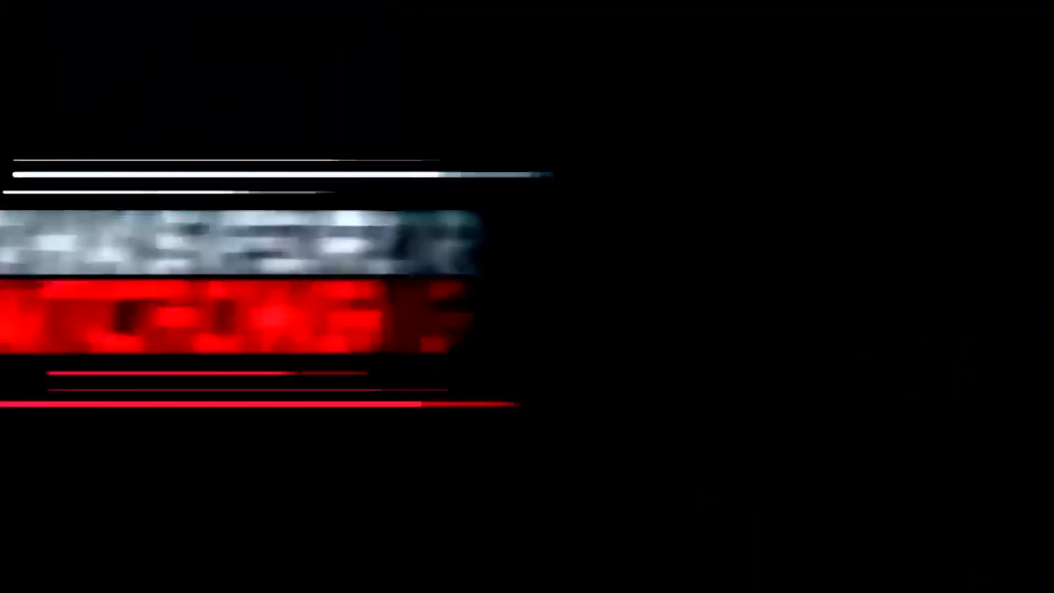